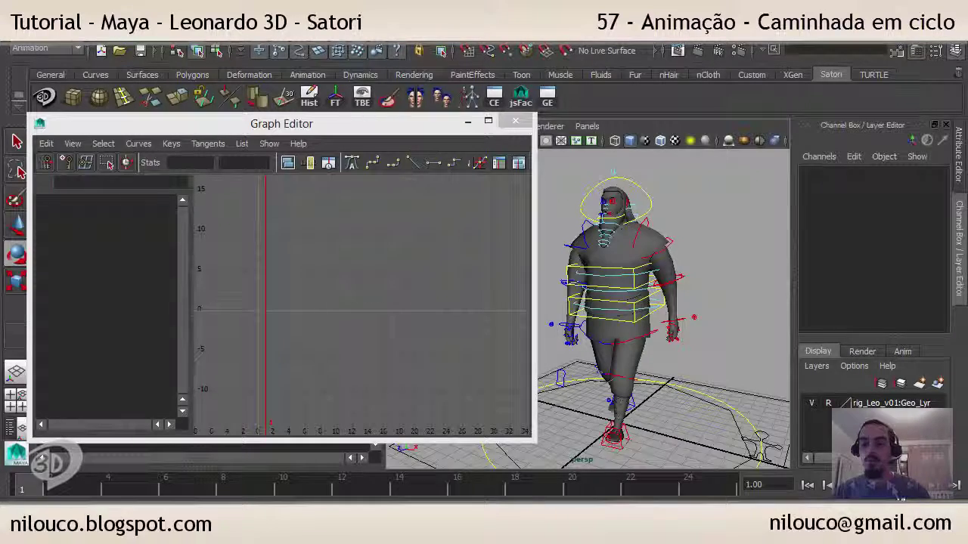
# Play the walk cycle, orbit around Leo, and select L_Arm_Clavicle_Ctrl to show its Rotate X/Y curves
pyautogui.hotkey('alt', '.')
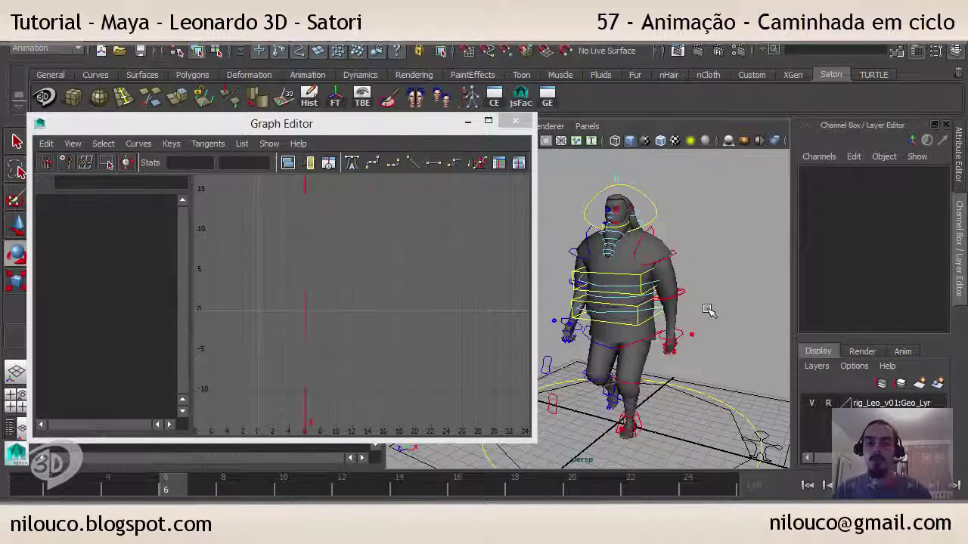
pyautogui.moveTo(651, 345)
pyautogui.keyDown('alt'); pyautogui.mouseDown()
pyautogui.moveTo(702, 332)
pyautogui.moveTo(552, 326)
pyautogui.mouseUp(); pyautogui.keyUp('alt')
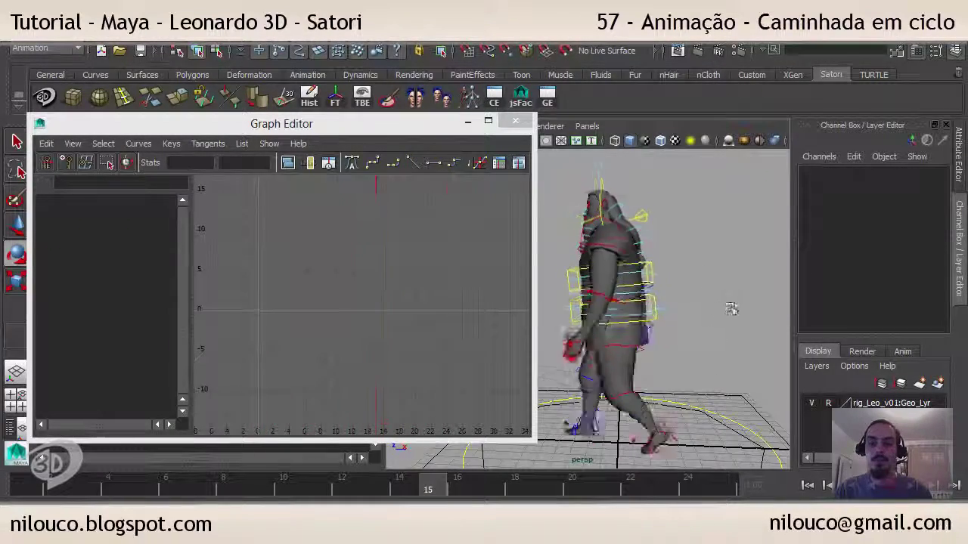
pyautogui.moveTo(734, 309)
pyautogui.keyDown('alt'); pyautogui.mouseDown()
pyautogui.moveTo(630, 307)
pyautogui.moveTo(694, 301)
pyautogui.mouseUp(); pyautogui.keyUp('alt')
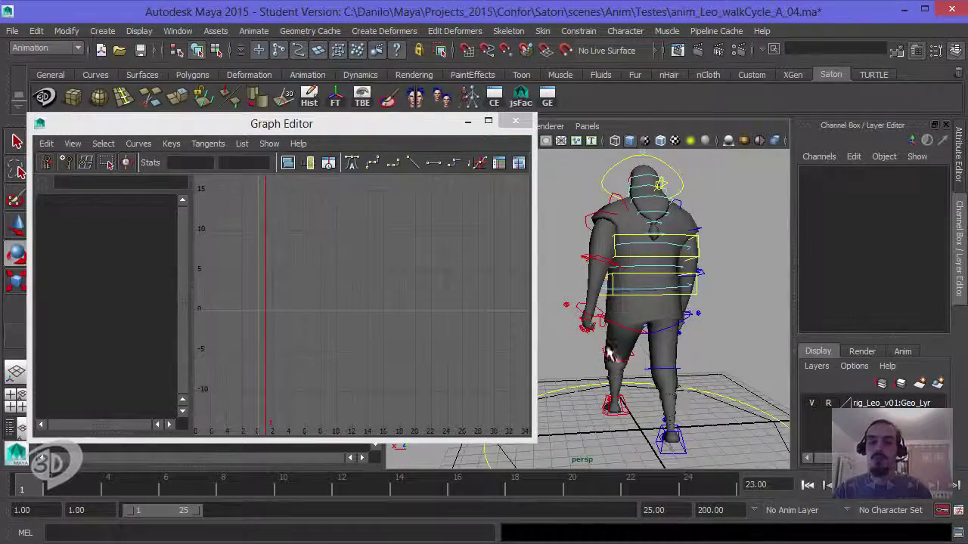
pyautogui.moveTo(596, 360)
pyautogui.keyDown('alt'); pyautogui.mouseDown()
pyautogui.moveTo(722, 354)
pyautogui.moveTo(715, 272)
pyautogui.mouseUp(); pyautogui.keyUp('alt')
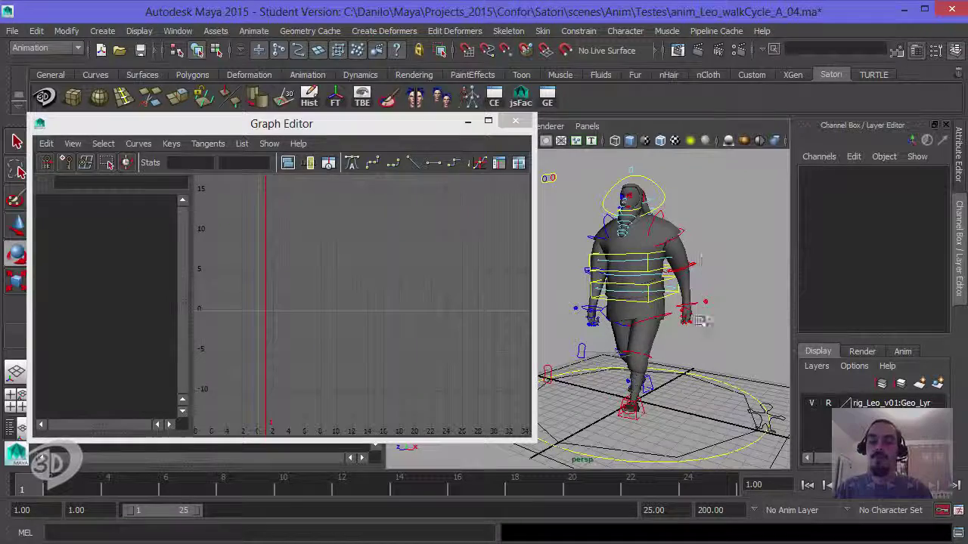
pyautogui.keyDown('alt'); pyautogui.moveTo(690, 316); pyautogui.dragTo(684, 318); pyautogui.keyUp('alt')
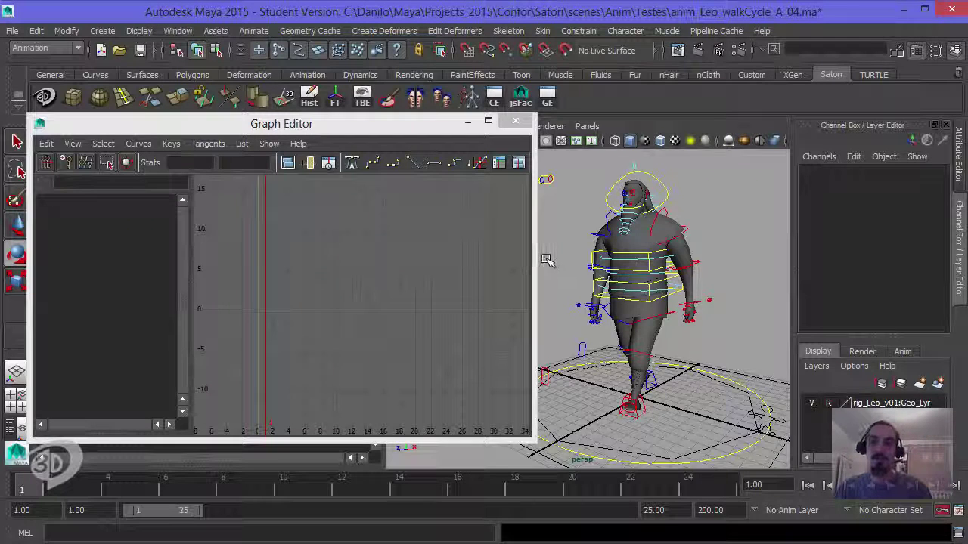
pyautogui.click(664, 213)
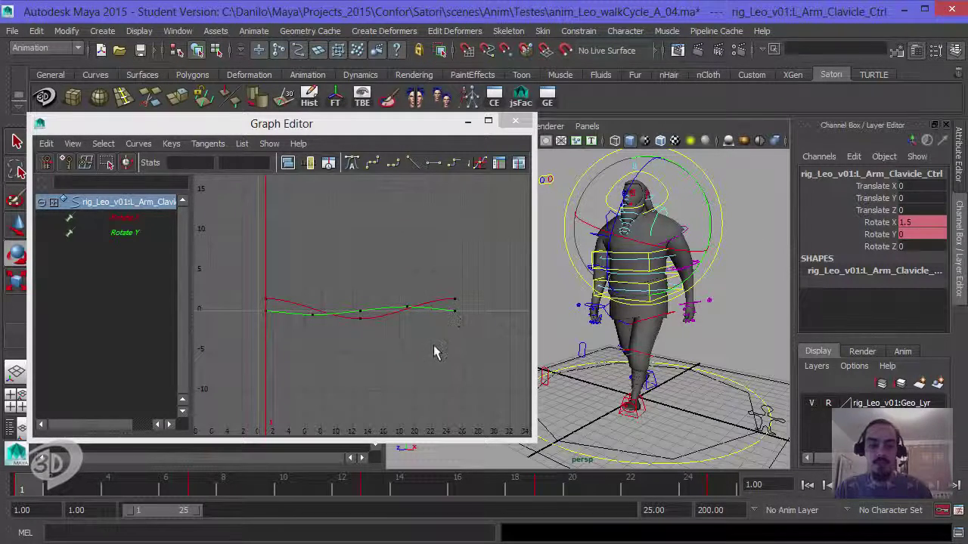
# Select L_Arm_Elbow_Fk_Ctrl and frame its Rotate X curve in the Graph Editor
pyautogui.click(431, 351)
pyautogui.press('f')
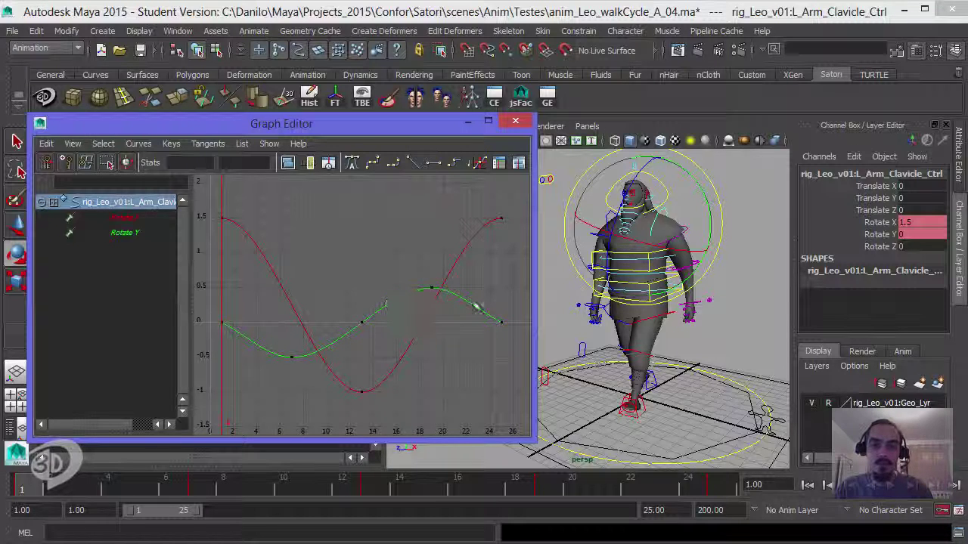
pyautogui.click(751, 299)
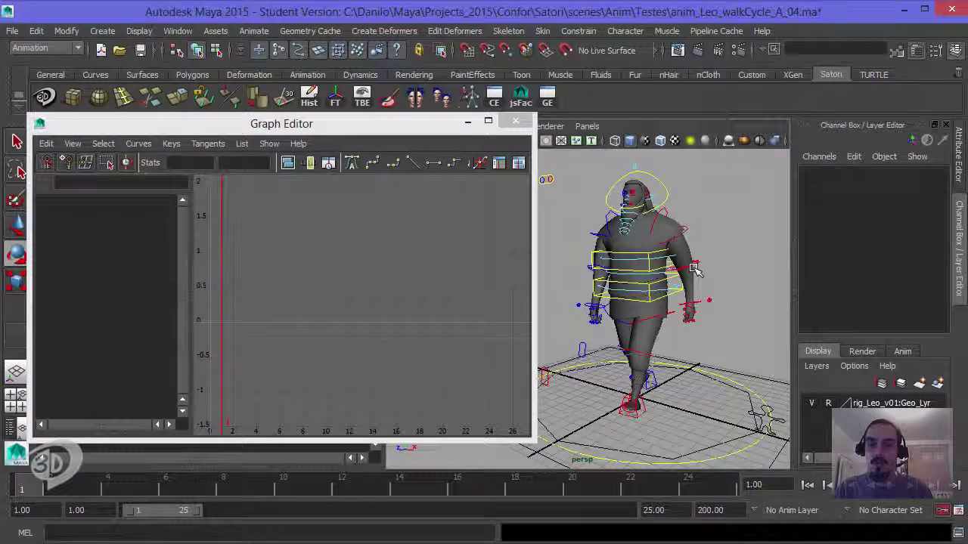
pyautogui.click(378, 323)
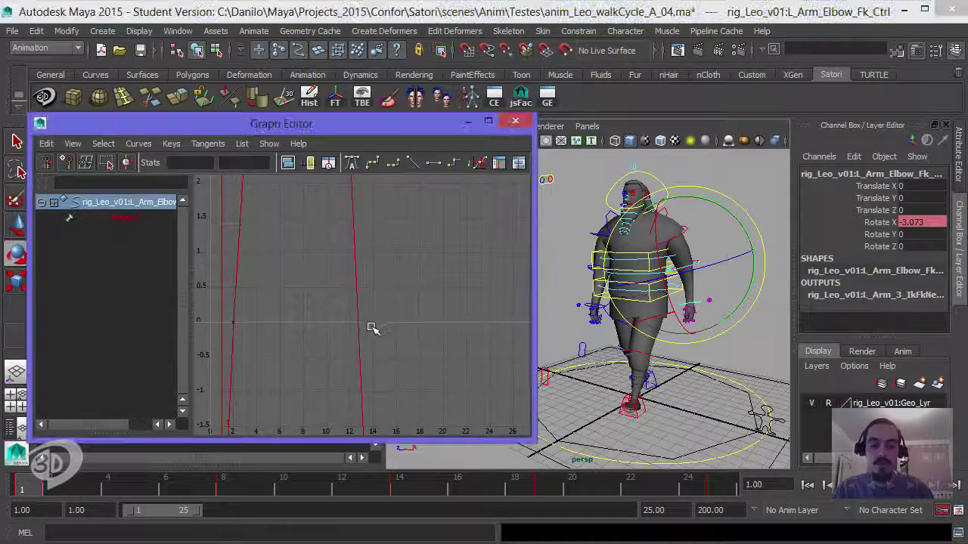
pyautogui.press('f')
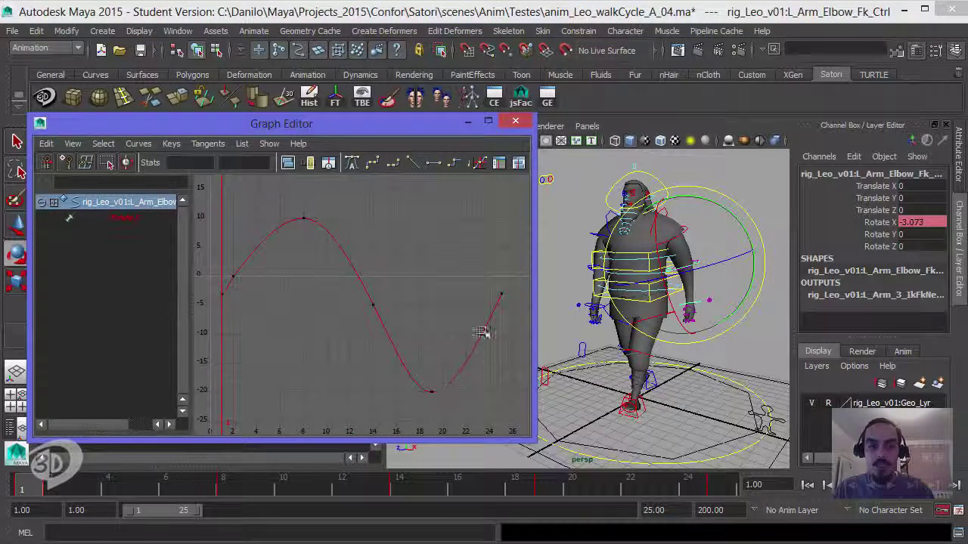
# Tilt the frame-1 key's outgoing tangent upward so the Rotate X curve flows smoothly
pyautogui.click(226, 296)
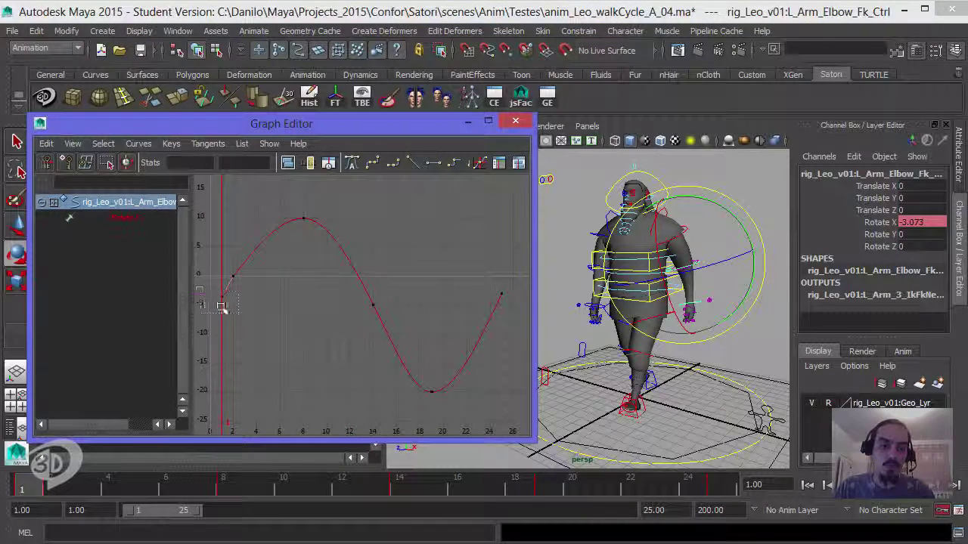
pyautogui.moveTo(270, 313); pyautogui.dragTo(268, 330)
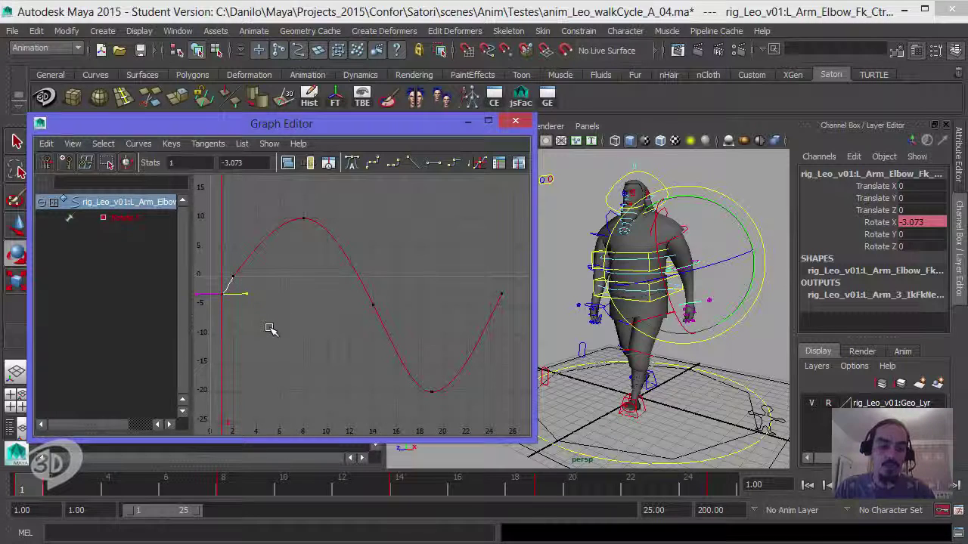
pyautogui.press('w')
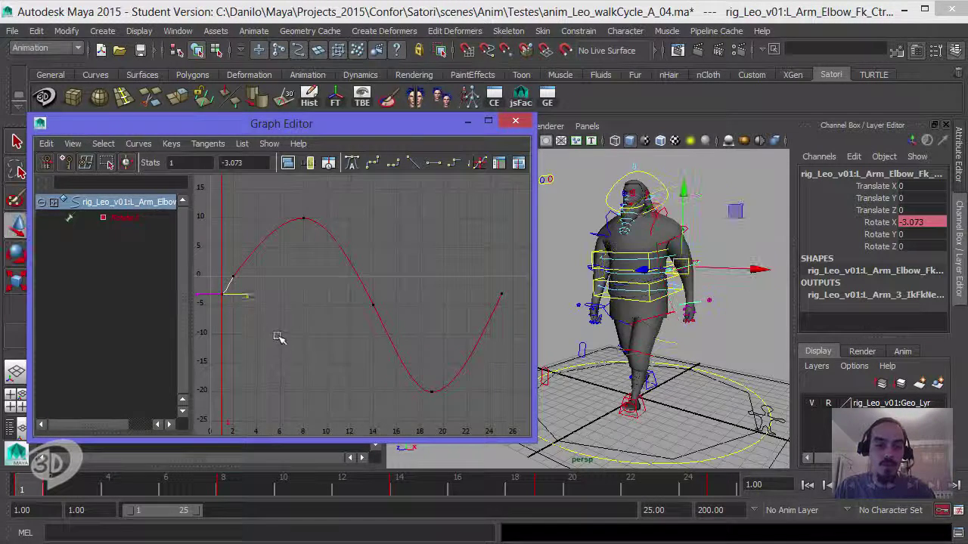
pyautogui.moveTo(280, 340); pyautogui.dragTo(272, 307, button='middle')
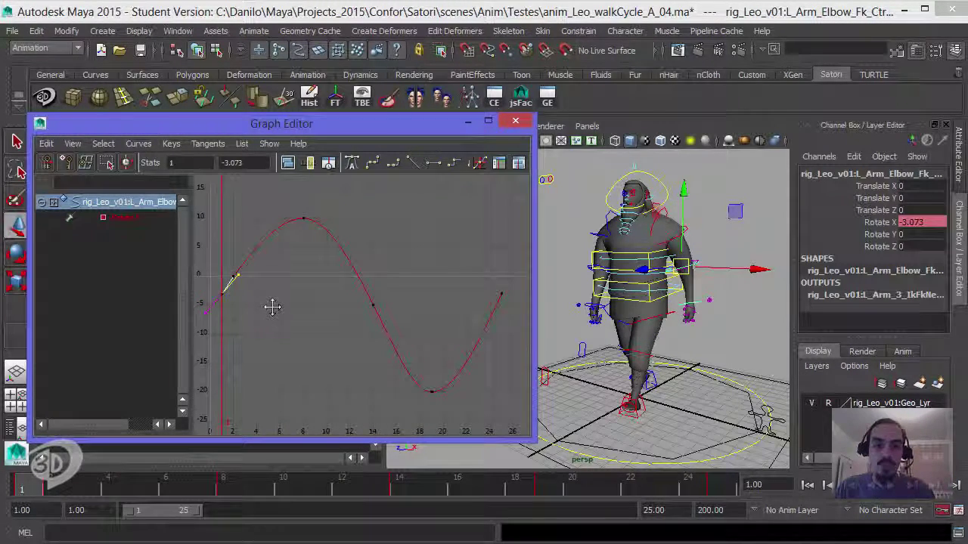
pyautogui.scroll(5, 616, 288)
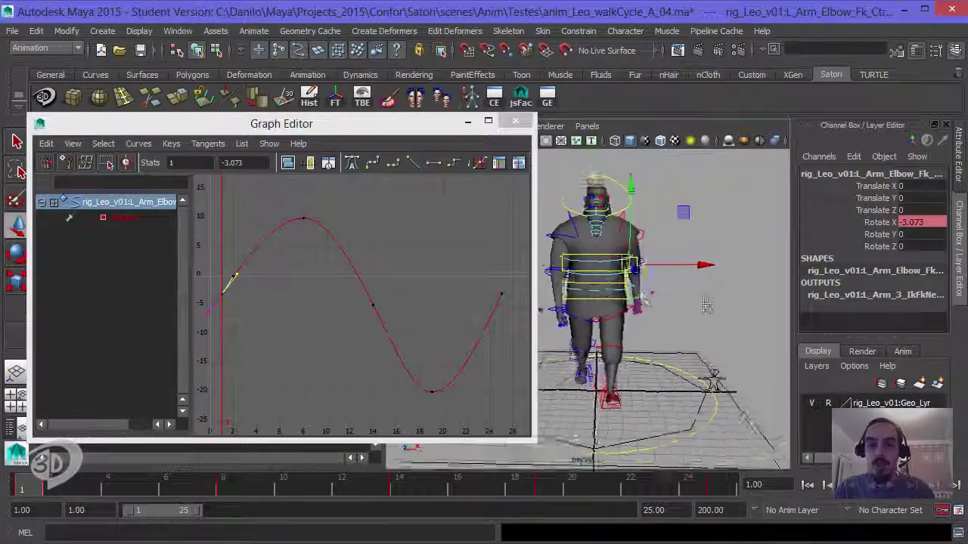
# Select R_Arm_Elbow_Fk_Ctrl and frame and pan its Rotate X curve across the cycle
pyautogui.click(624, 250)
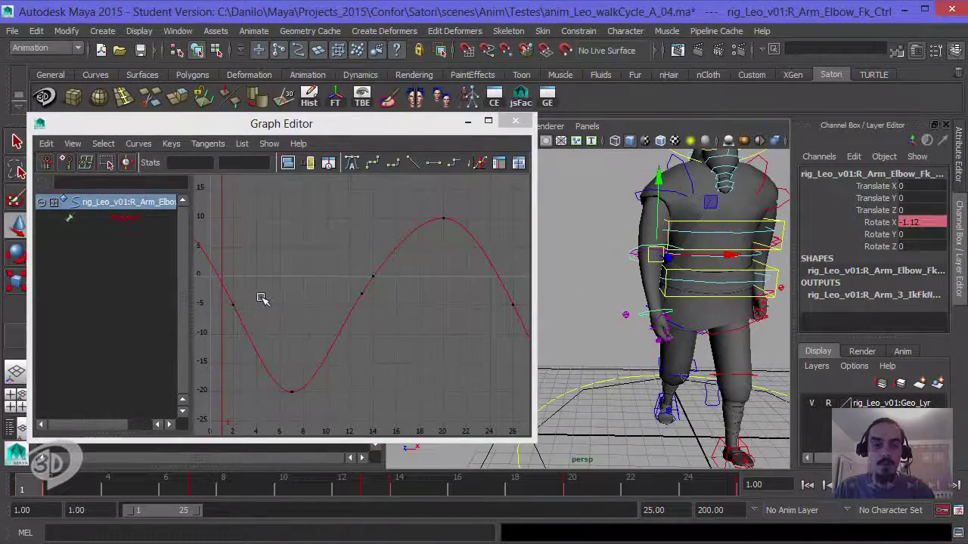
pyautogui.moveTo(285, 292)
pyautogui.keyDown('alt'); pyautogui.mouseDown(button='middle')
pyautogui.moveTo(322, 289)
pyautogui.moveTo(265, 285)
pyautogui.mouseUp(button='middle'); pyautogui.keyUp('alt')
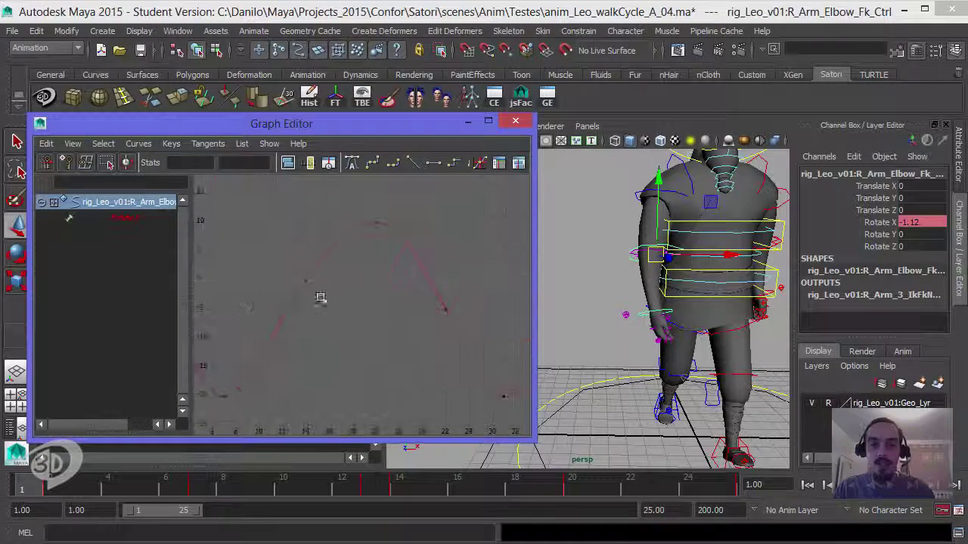
pyautogui.keyDown('alt'); pyautogui.moveTo(320, 298); pyautogui.dragTo(287, 270, button='middle'); pyautogui.keyUp('alt')
pyautogui.press('f')
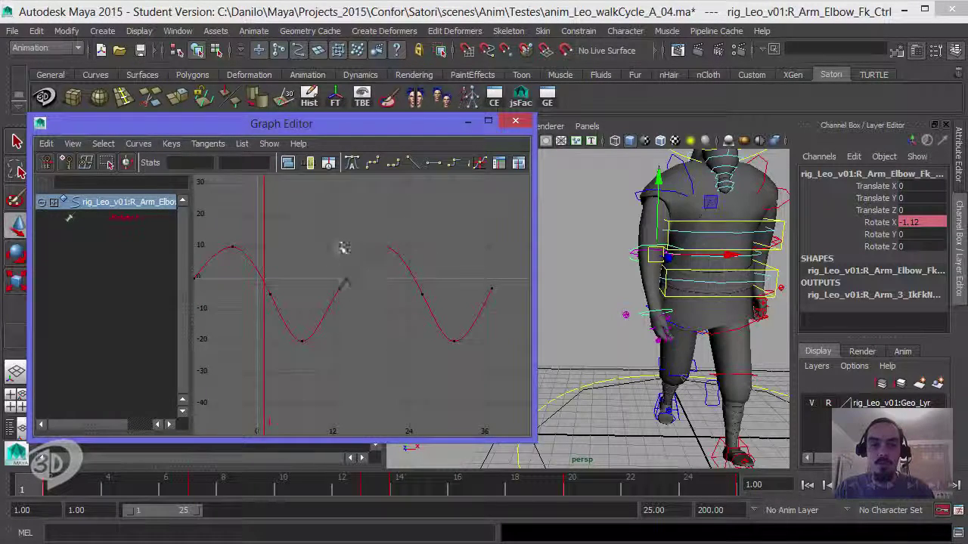
pyautogui.moveTo(235, 264)
pyautogui.keyDown('alt'); pyautogui.mouseDown(button='middle')
pyautogui.moveTo(393, 270)
pyautogui.moveTo(308, 284)
pyautogui.mouseUp(button='middle'); pyautogui.keyUp('alt')
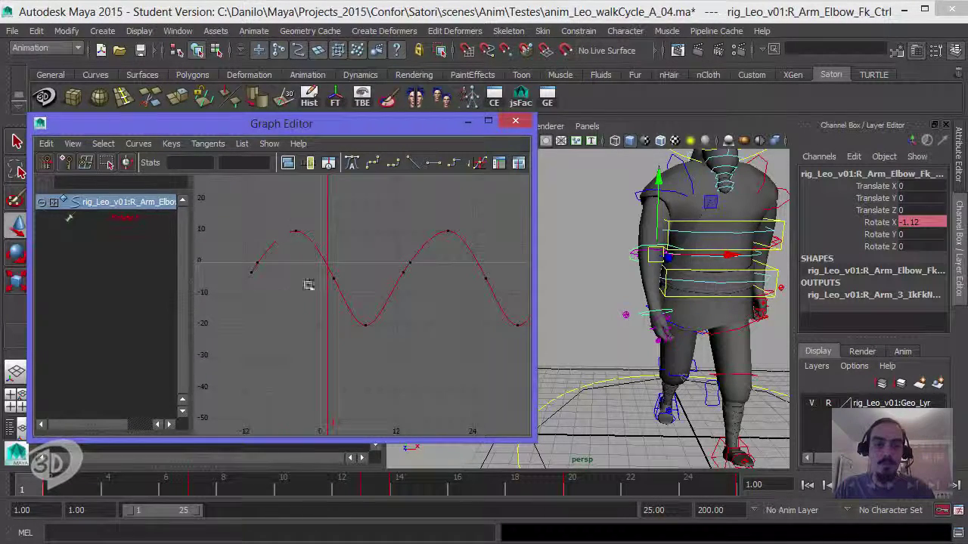
pyautogui.keyDown('alt'); pyautogui.moveTo(368, 287); pyautogui.dragTo(313, 307, button='middle'); pyautogui.keyUp('alt')
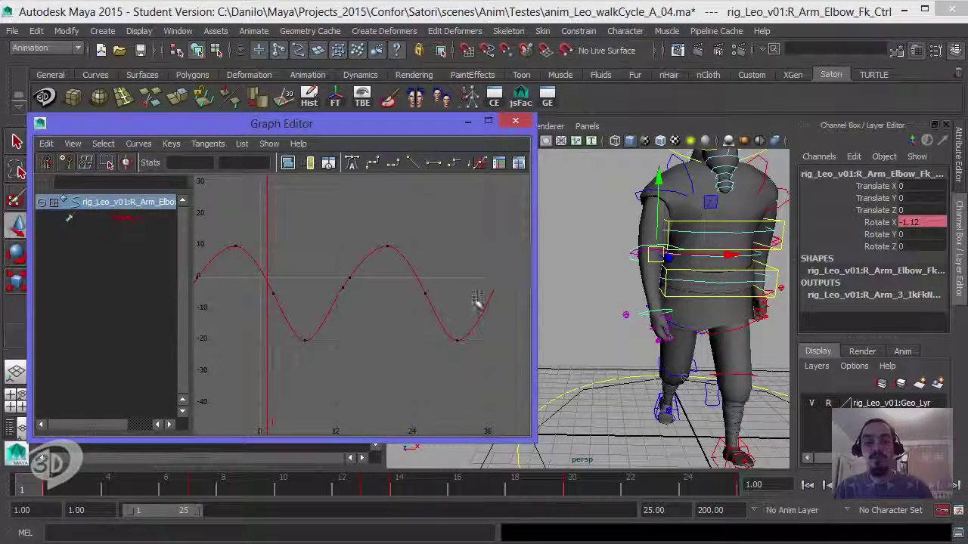
# Orbit to Leo's right side to see the full body, then clear the selection
pyautogui.keyDown('alt'); pyautogui.moveTo(645, 289); pyautogui.dragTo(635, 276); pyautogui.keyUp('alt')
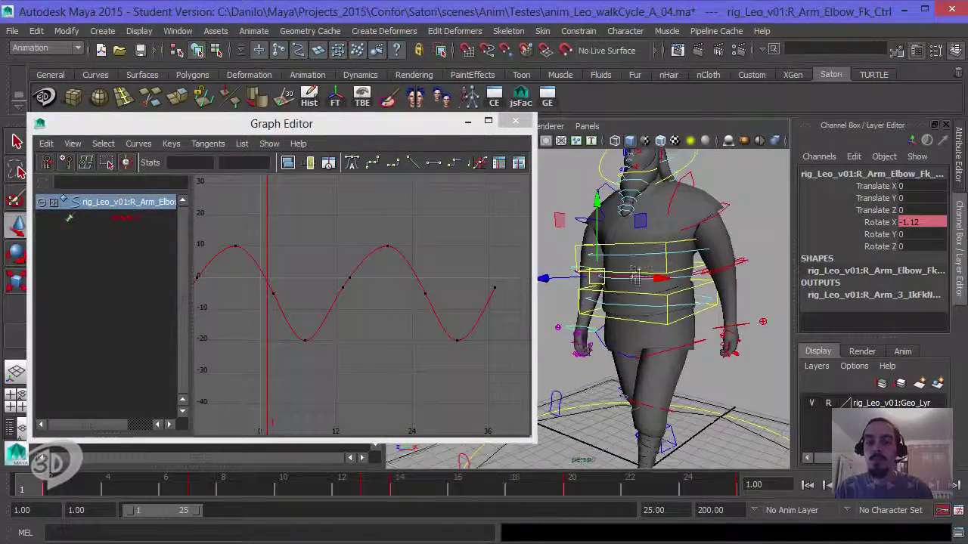
pyautogui.keyDown('alt'); pyautogui.moveTo(635, 275); pyautogui.dragTo(631, 297, button='right'); pyautogui.keyUp('alt')
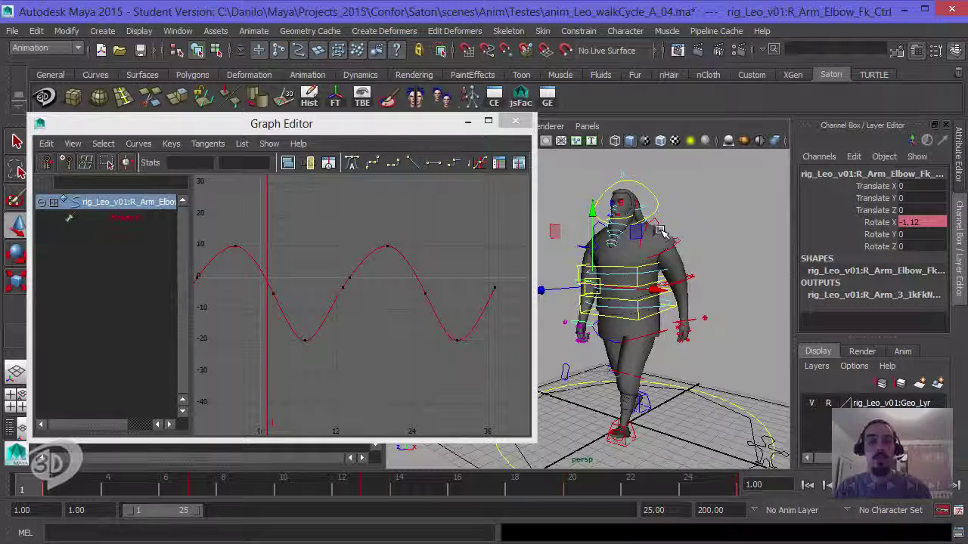
pyautogui.click(718, 207)
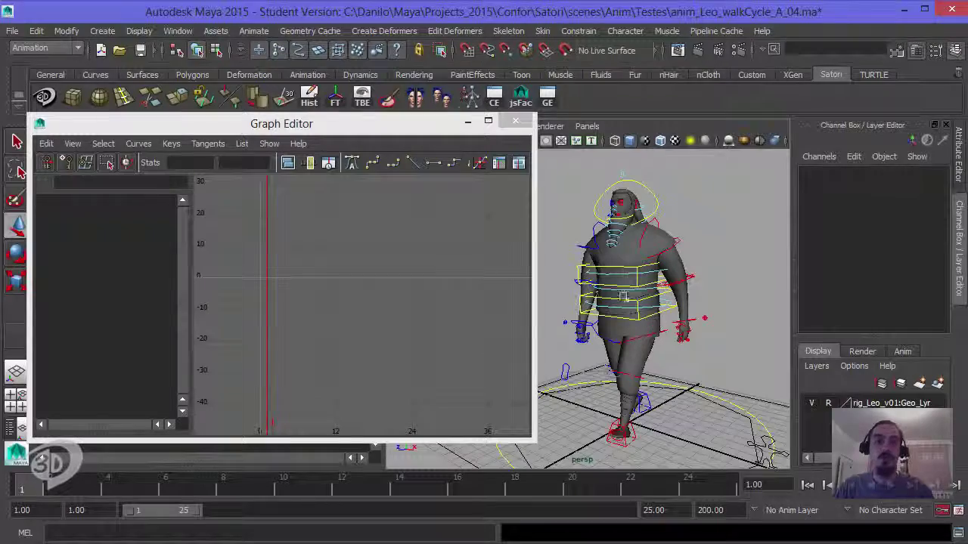
# Save As anim_Leo_walkCycle_A_05.ma, changing the version digit from 4 to 5, past the student notice
pyautogui.click(12, 30)
pyautogui.click(41, 97)
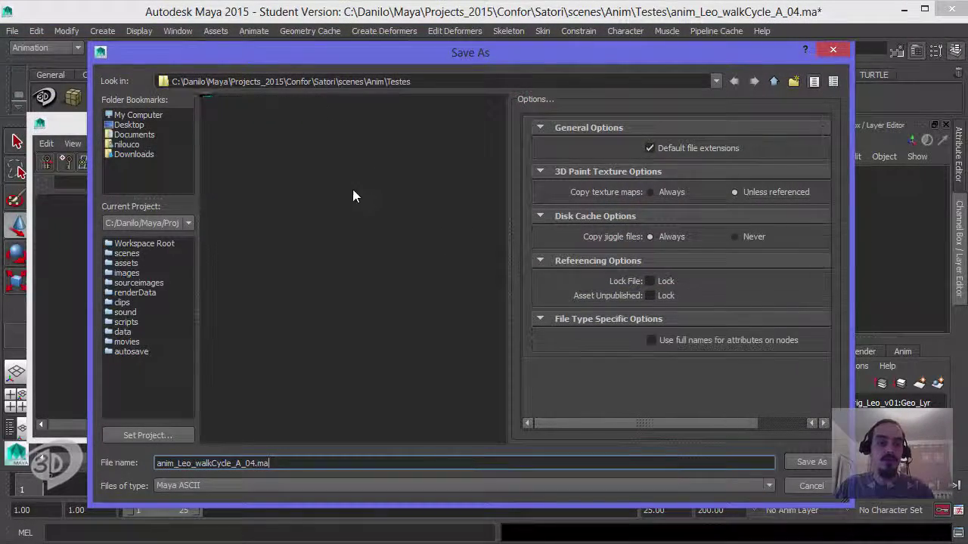
pyautogui.click(303, 187)
pyautogui.click(246, 463)
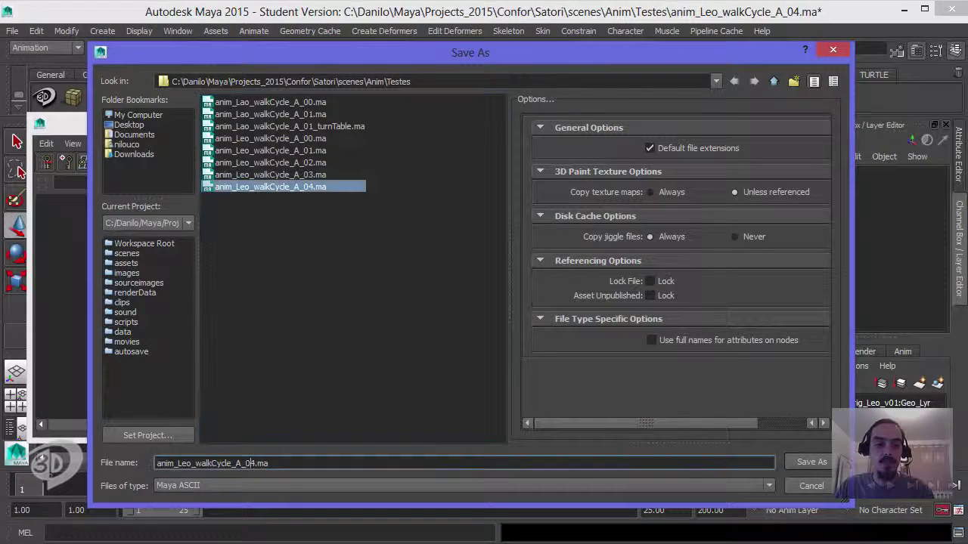
pyautogui.hotkey('shift', 'Right')
pyautogui.write('5')
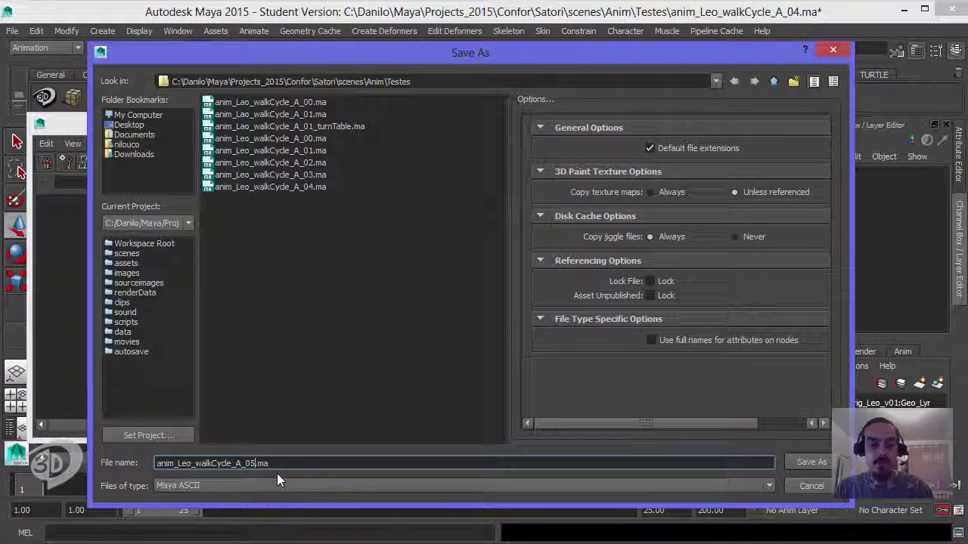
pyautogui.press('Return')
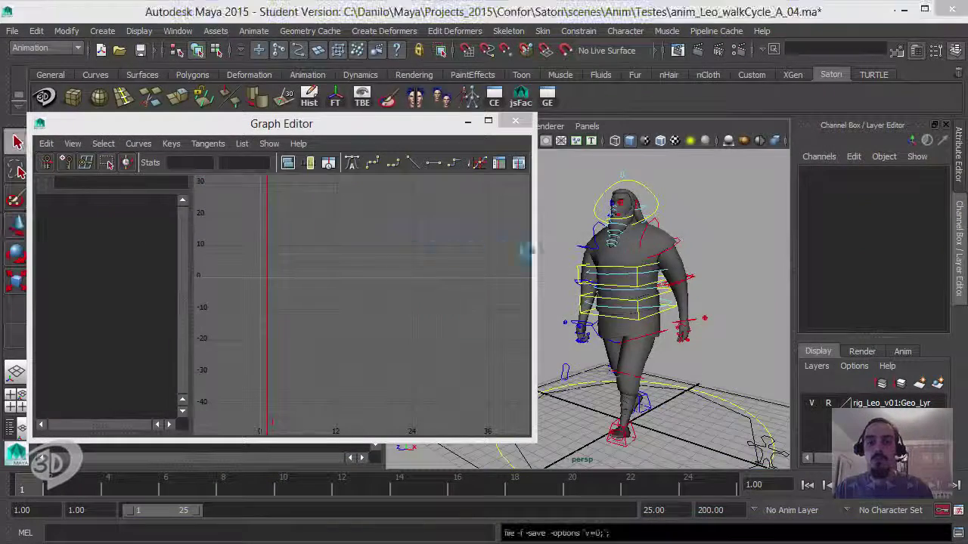
pyautogui.click(482, 292)
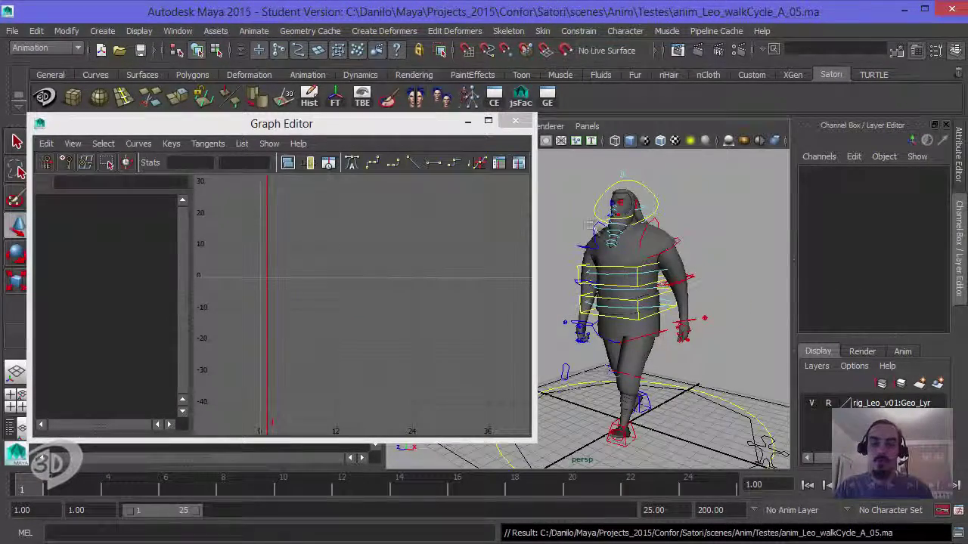
# Inspect the rig's controls and curves, then deselect everything and open the name-field mode dropdown
pyautogui.moveTo(674, 318)
pyautogui.keyDown('alt'); pyautogui.mouseDown()
pyautogui.moveTo(685, 355)
pyautogui.moveTo(672, 365)
pyautogui.mouseUp(); pyautogui.keyUp('alt')
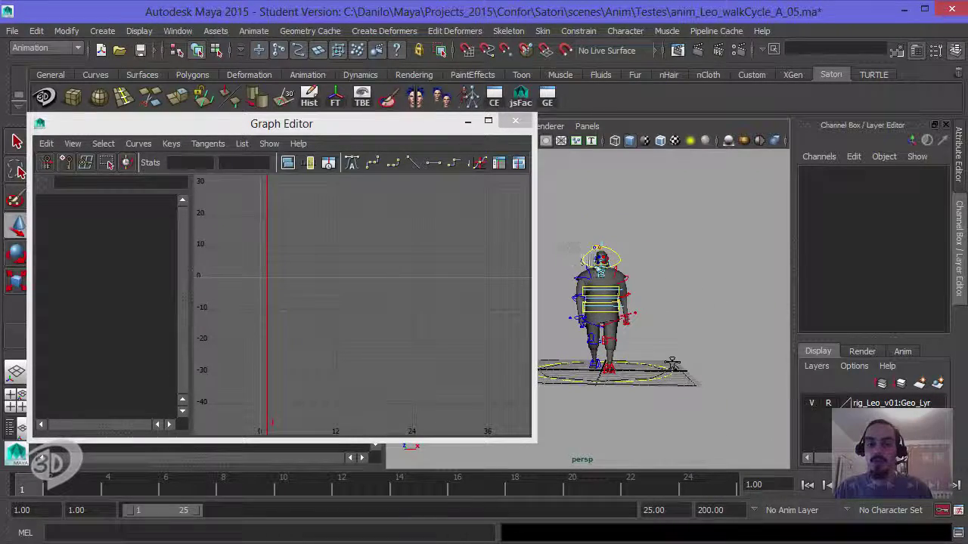
pyautogui.moveTo(558, 229)
pyautogui.mouseDown()
pyautogui.moveTo(640, 387)
pyautogui.moveTo(722, 369)
pyautogui.moveTo(645, 295)
pyautogui.mouseUp()
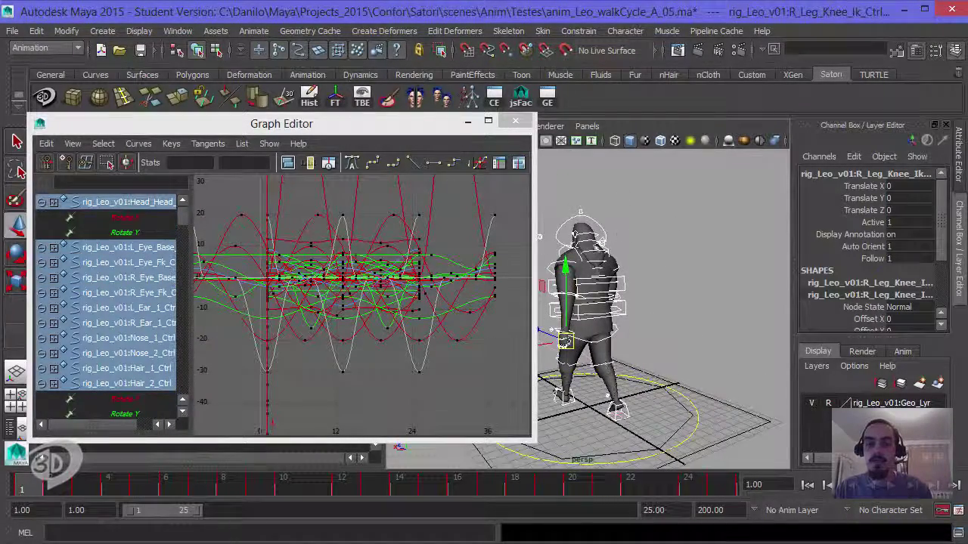
pyautogui.keyDown('alt'); pyautogui.moveTo(540, 236); pyautogui.dragTo(499, 249); pyautogui.keyUp('alt')
pyautogui.press('a')
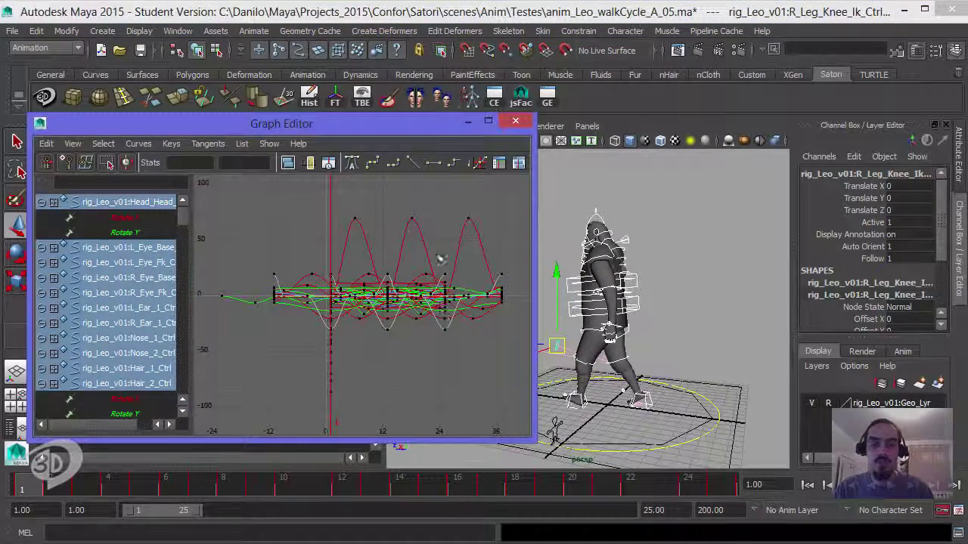
pyautogui.keyDown('alt'); pyautogui.moveTo(575, 287); pyautogui.dragTo(656, 323); pyautogui.keyUp('alt')
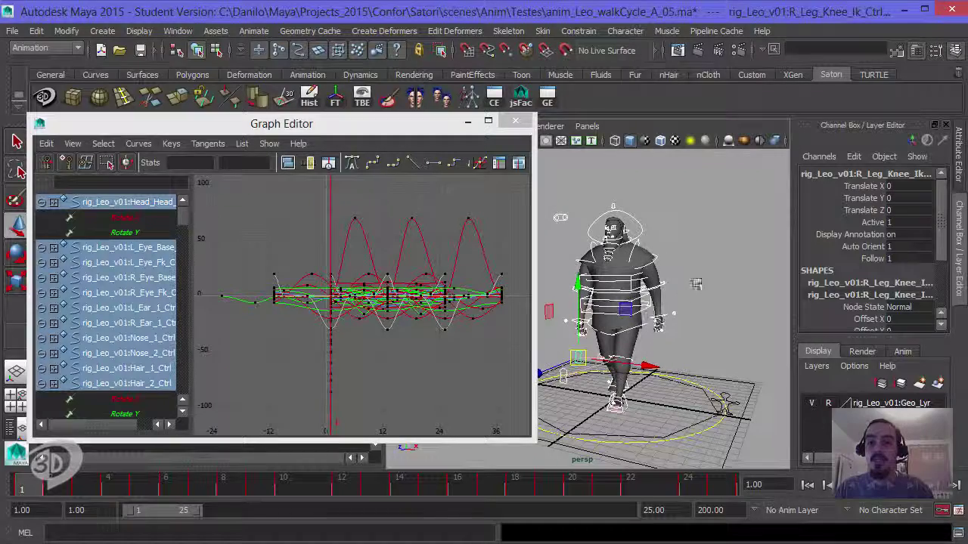
pyautogui.click(711, 233)
pyautogui.click(774, 50)
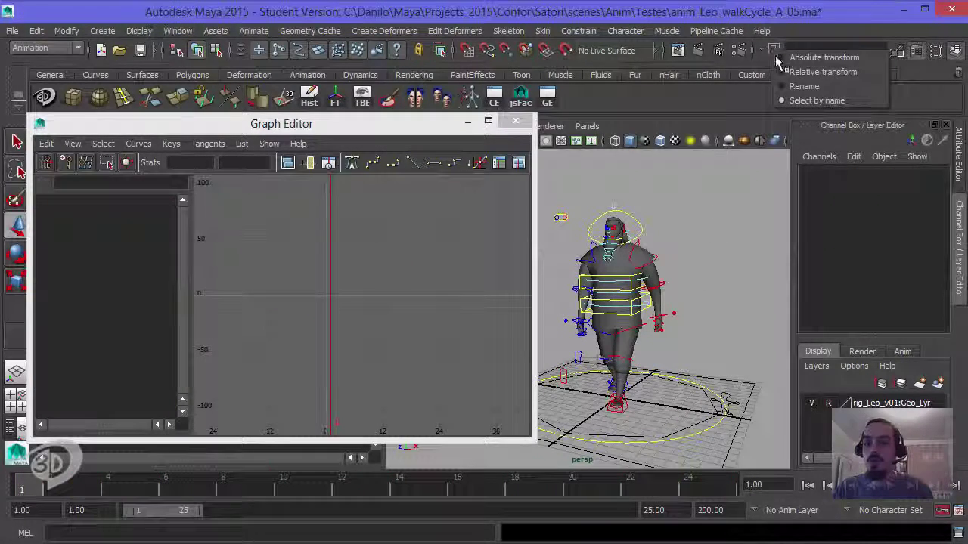
# Switch the status-line field to Select by name and enter *:*_Ctrl to select all controls
pyautogui.click(803, 102)
pyautogui.write('*:*_Ctrl')
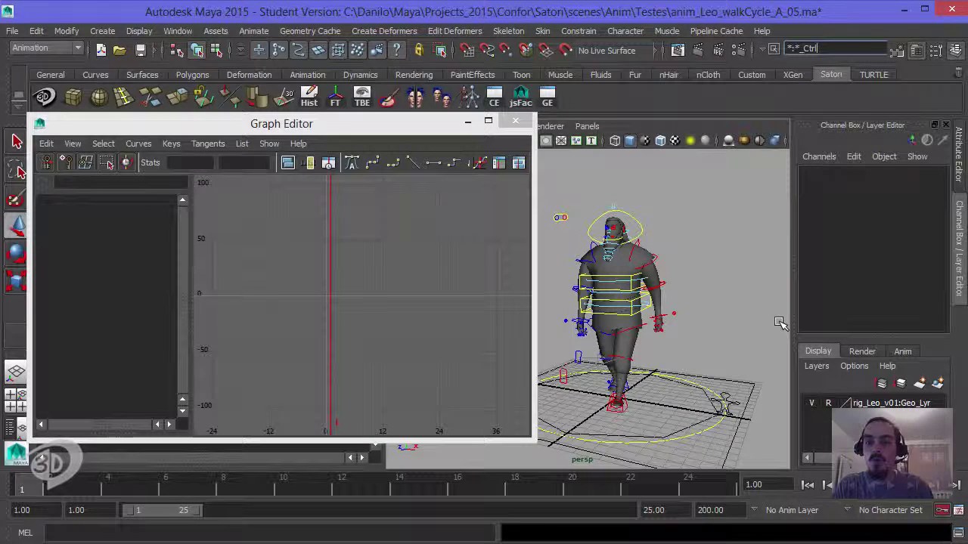
pyautogui.press('Return')
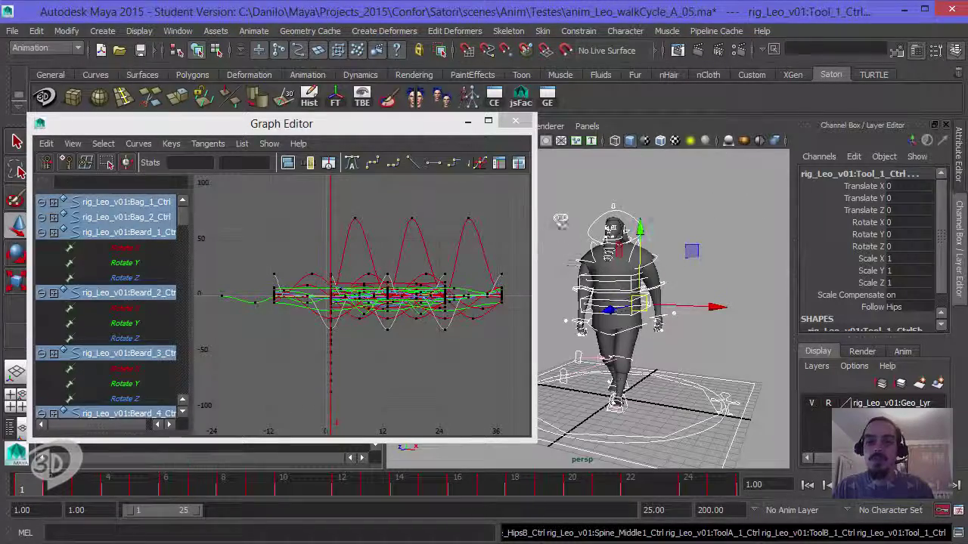
# Move the Graph Editor aside and expand Leo_All_Grp, Ctrls_Grp, Global_Ctrl, Master_Ctrl and Root_Ctrl
pyautogui.moveTo(437, 127)
pyautogui.mouseDown()
pyautogui.moveTo(692, 338)
pyautogui.moveTo(679, 324)
pyautogui.mouseUp()
pyautogui.click(54, 236)
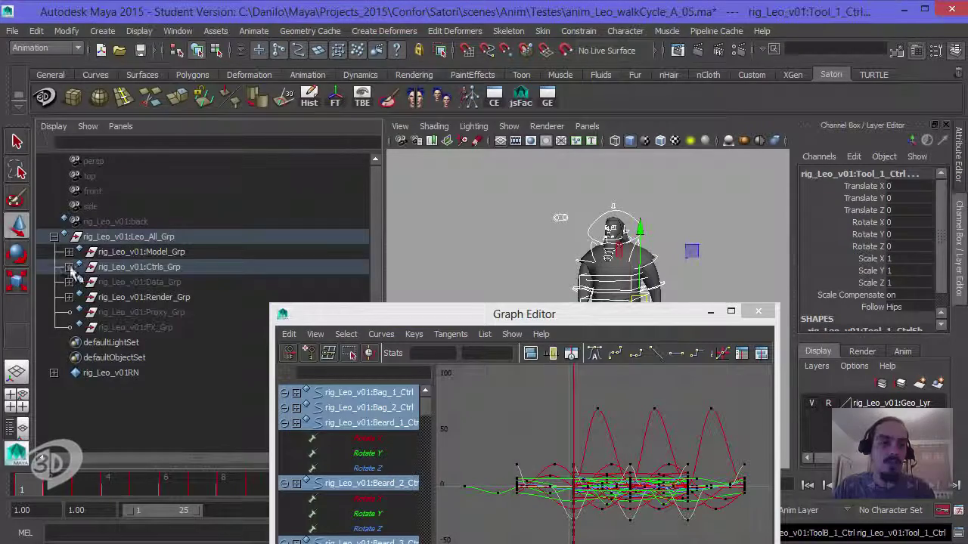
pyautogui.click(68, 266)
pyautogui.click(84, 282)
pyautogui.click(99, 297)
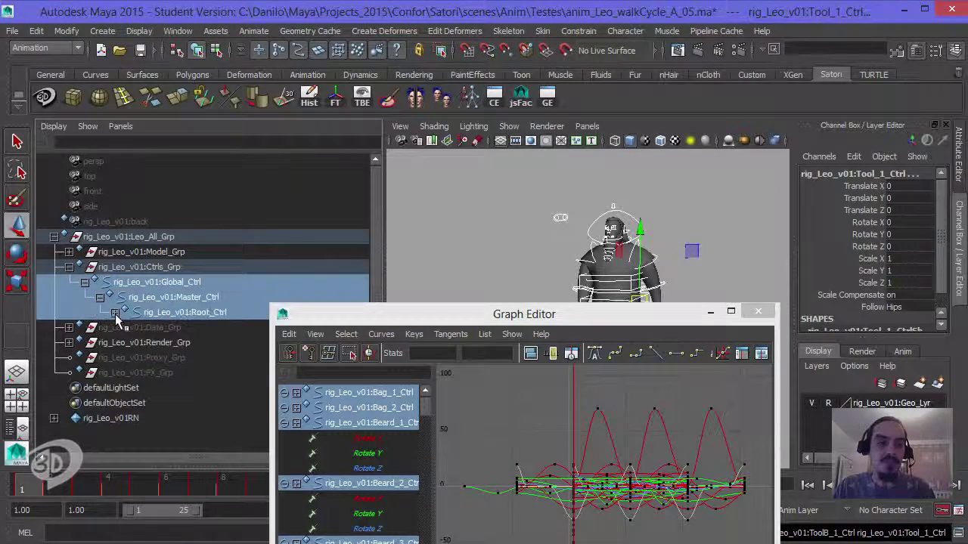
pyautogui.click(114, 313)
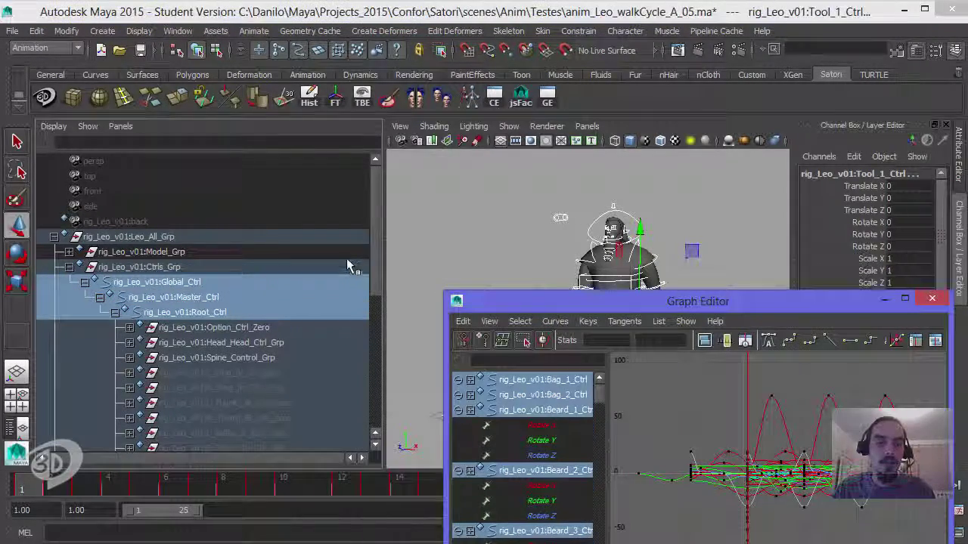
# Scroll the Outliner, select Root_Ctrl, then deselect it again
pyautogui.moveTo(375, 265); pyautogui.dragTo(382, 386)
pyautogui.scroll(5, 345, 254)
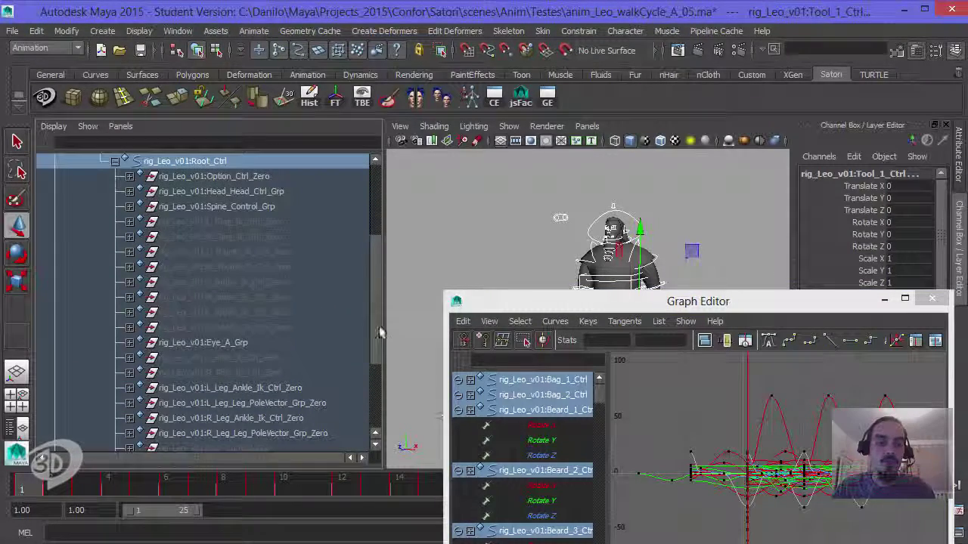
pyautogui.scroll(3, 373, 221)
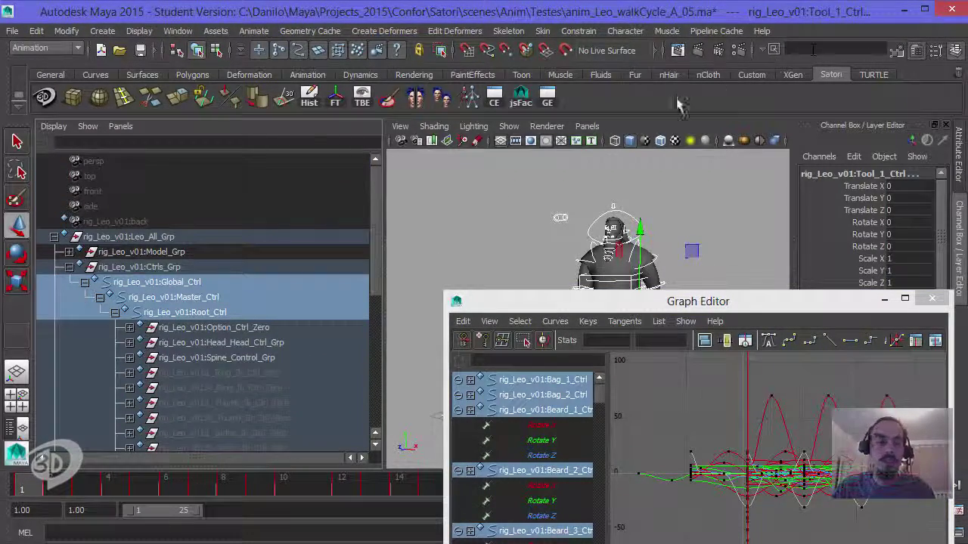
pyautogui.click(176, 297)
pyautogui.click(190, 313)
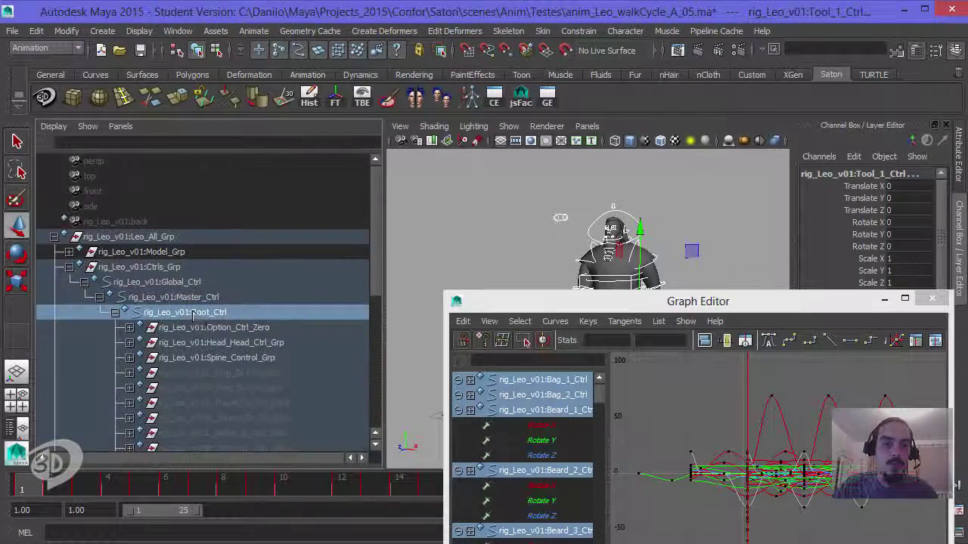
pyautogui.keyDown('ctrl'); pyautogui.click(193, 313); pyautogui.keyUp('ctrl')
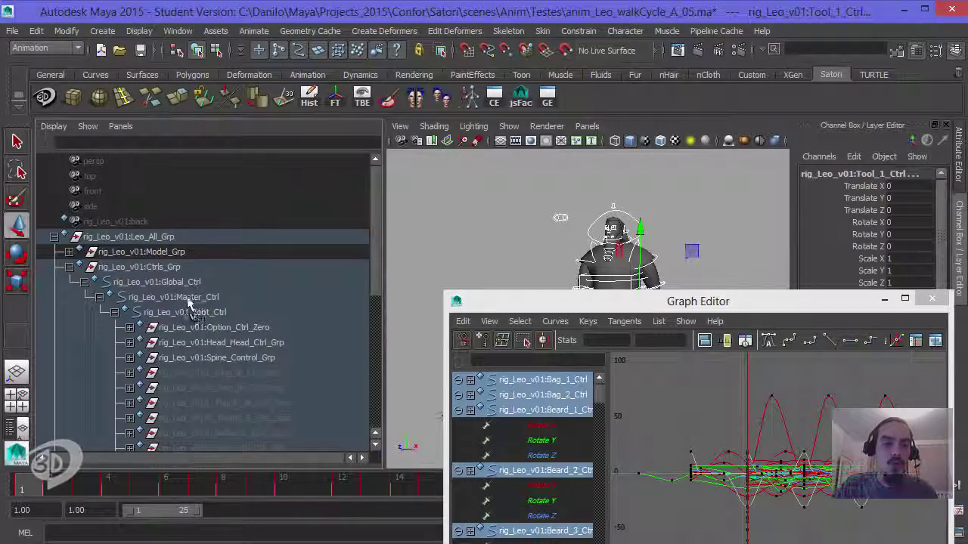
# Move the Graph Editor back, orbit down onto Leo, and key all selected controls at frame 1
pyautogui.moveTo(574, 307); pyautogui.dragTo(122, 149)
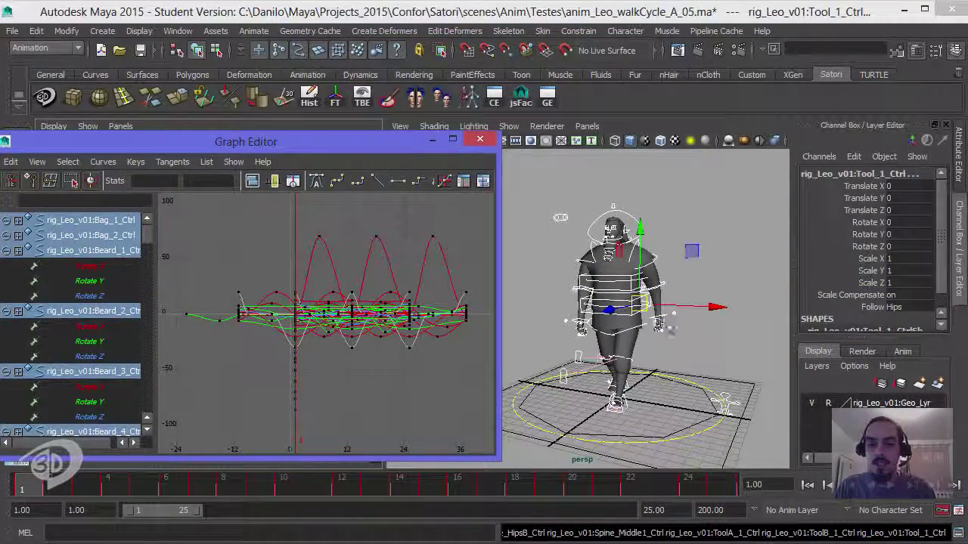
pyautogui.moveTo(698, 339)
pyautogui.keyDown('alt'); pyautogui.mouseDown()
pyautogui.moveTo(670, 332)
pyautogui.moveTo(695, 333)
pyautogui.moveTo(744, 401)
pyautogui.mouseUp(); pyautogui.keyUp('alt')
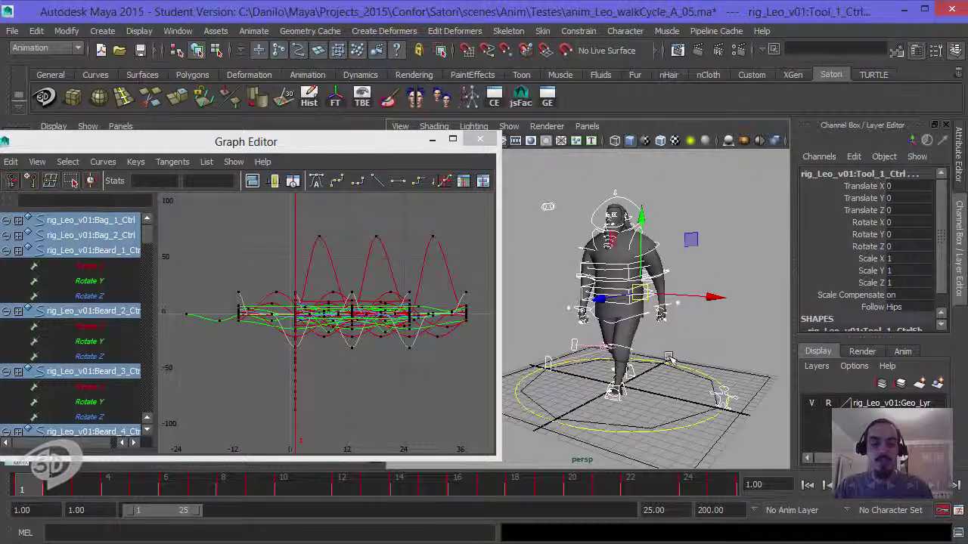
pyautogui.keyDown('alt'); pyautogui.moveTo(685, 352); pyautogui.dragTo(689, 348); pyautogui.keyUp('alt')
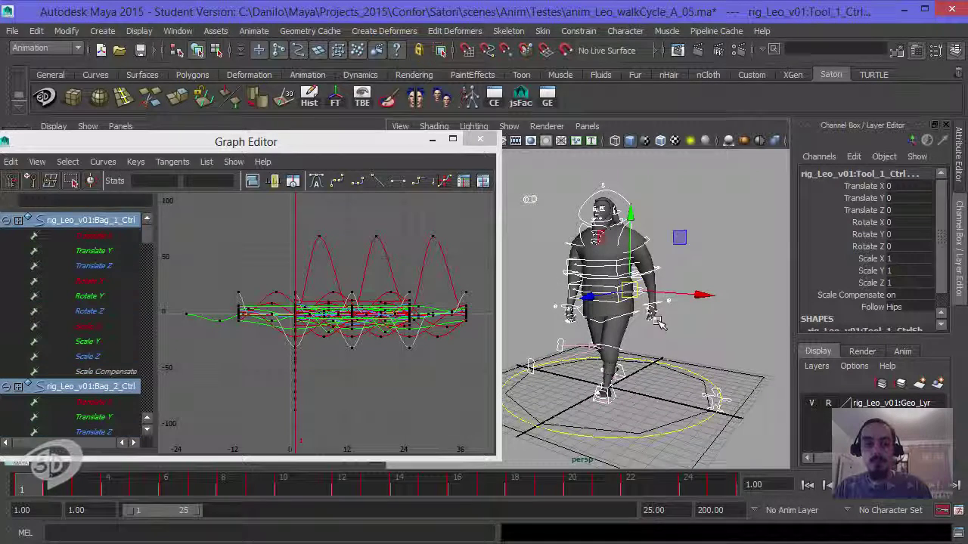
pyautogui.press('s')
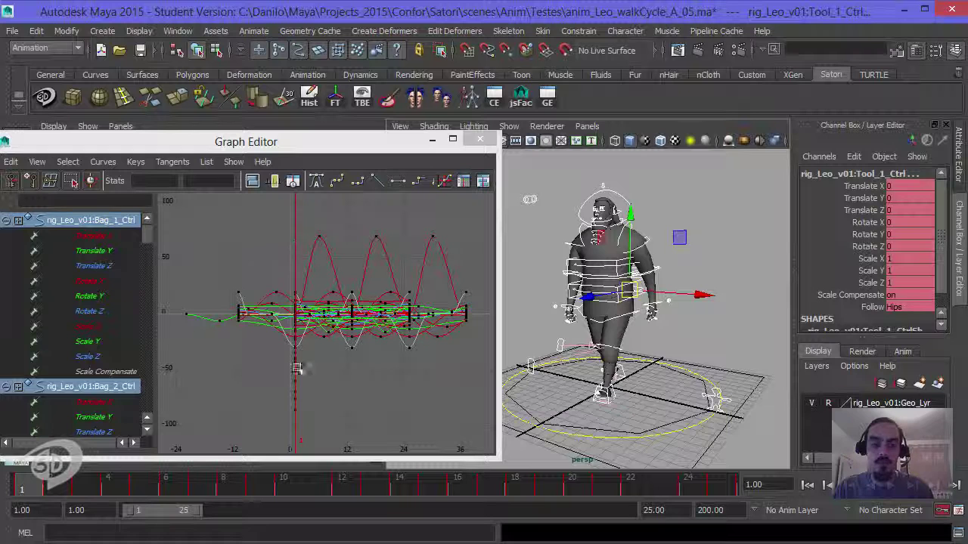
# Jump to frame 25, zoom and pan over the curves in the Graph Editor, then return to frame 24
pyautogui.click(728, 492)
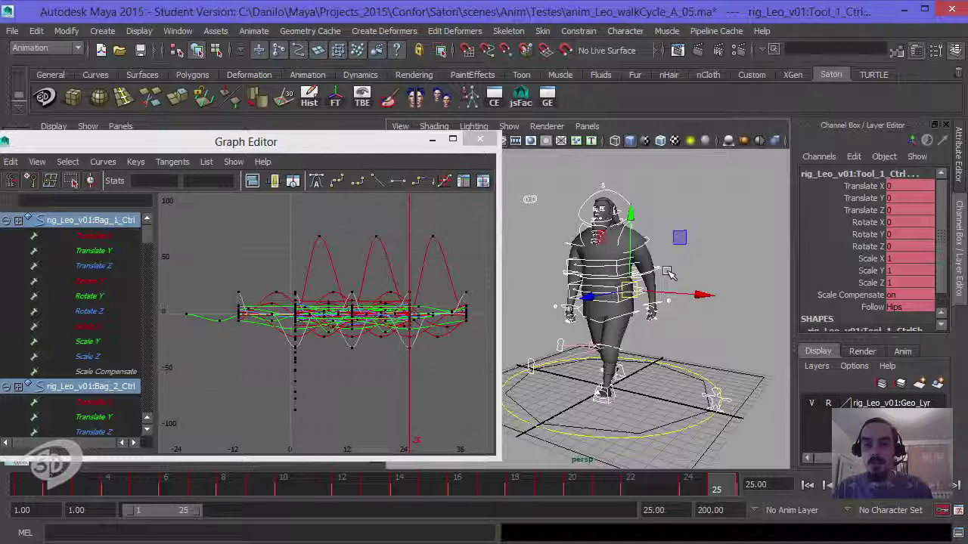
pyautogui.moveTo(690, 260)
pyautogui.keyDown('alt'); pyautogui.mouseDown()
pyautogui.moveTo(699, 227)
pyautogui.moveTo(692, 230)
pyautogui.mouseUp(); pyautogui.keyUp('alt')
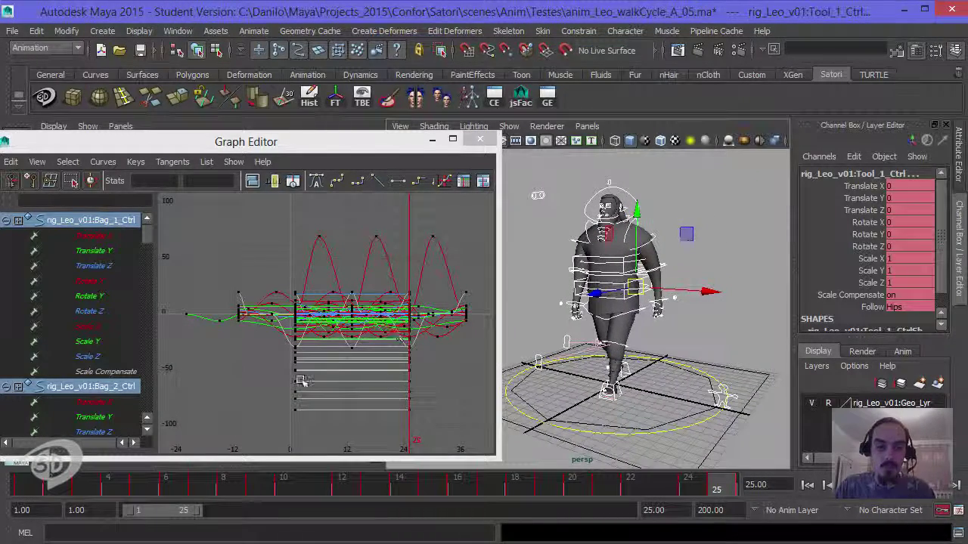
pyautogui.keyDown('alt'); pyautogui.moveTo(350, 364); pyautogui.dragTo(345, 352, button='middle'); pyautogui.keyUp('alt')
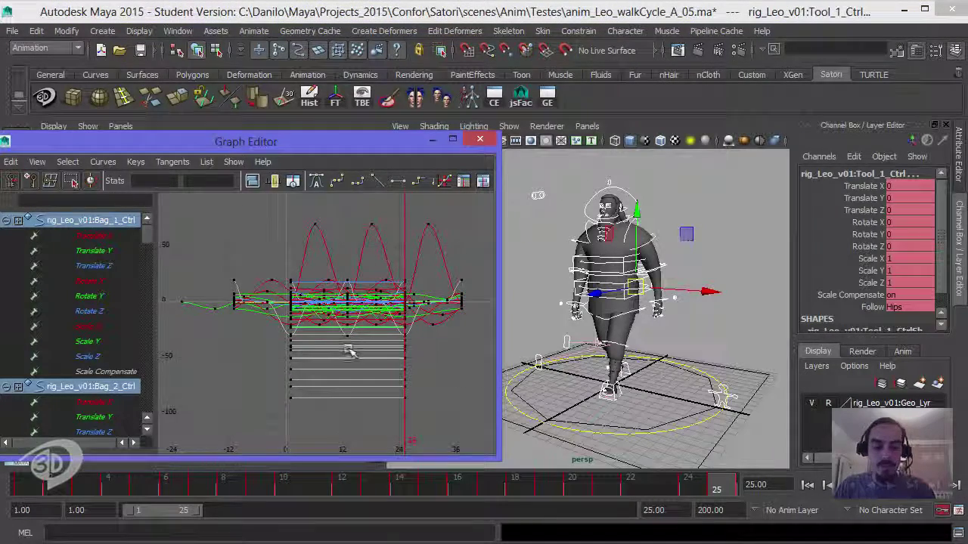
pyautogui.press('f')
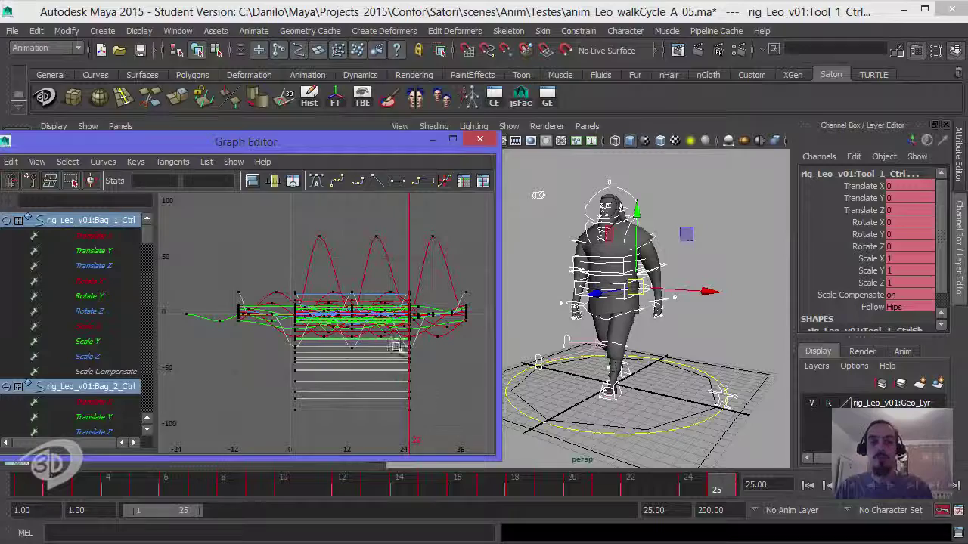
pyautogui.keyDown('alt'); pyautogui.moveTo(396, 346); pyautogui.dragTo(475, 342, button='right'); pyautogui.keyUp('alt')
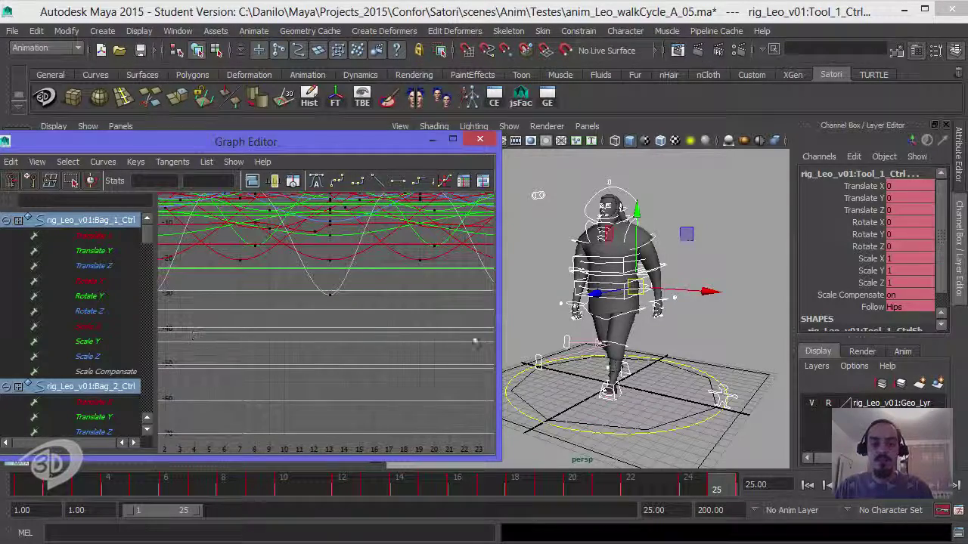
pyautogui.moveTo(322, 344)
pyautogui.keyDown('alt'); pyautogui.mouseDown(button='right')
pyautogui.moveTo(311, 331)
pyautogui.moveTo(338, 329)
pyautogui.mouseUp(button='right'); pyautogui.keyUp('alt')
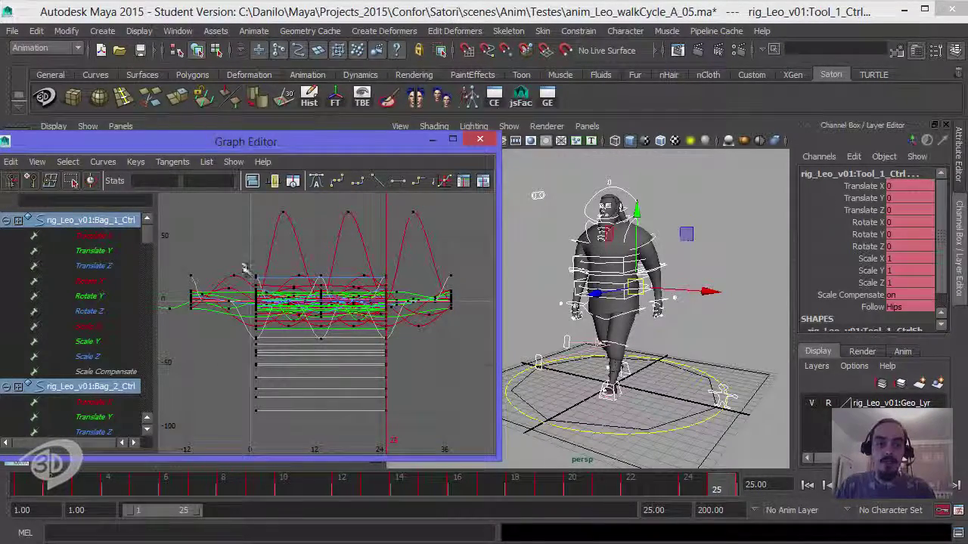
pyautogui.keyDown('alt'); pyautogui.moveTo(245, 268); pyautogui.dragTo(248, 250, button='right'); pyautogui.keyUp('alt')
pyautogui.keyDown('alt'); pyautogui.moveTo(355, 342); pyautogui.dragTo(274, 316, button='right'); pyautogui.keyUp('alt')
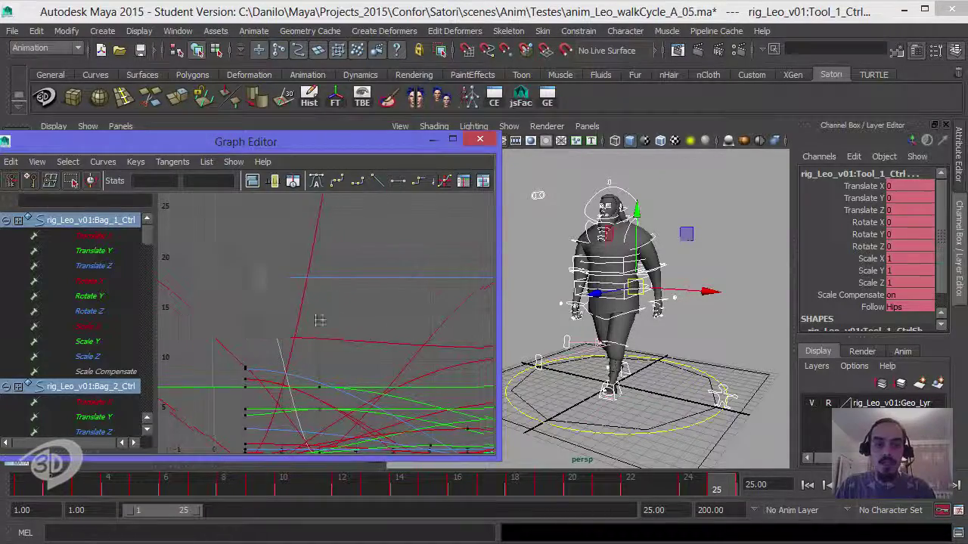
pyautogui.keyDown('alt'); pyautogui.moveTo(274, 315); pyautogui.dragTo(358, 272, button='middle'); pyautogui.keyUp('alt')
pyautogui.moveTo(359, 273)
pyautogui.keyDown('alt'); pyautogui.mouseDown(button='right')
pyautogui.moveTo(320, 282)
pyautogui.moveTo(339, 271)
pyautogui.moveTo(330, 288)
pyautogui.moveTo(346, 298)
pyautogui.moveTo(350, 285)
pyautogui.moveTo(355, 306)
pyautogui.mouseUp(button='right'); pyautogui.keyUp('alt')
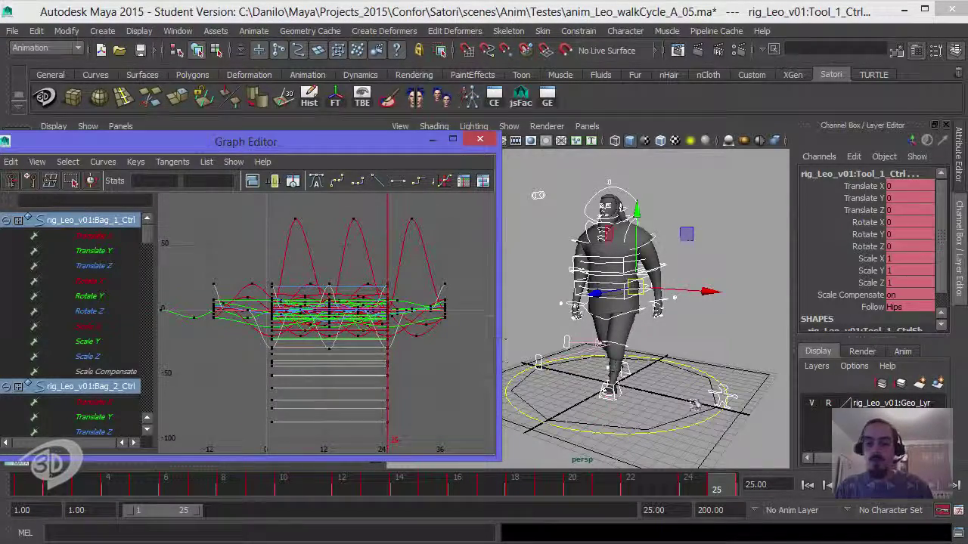
pyautogui.click(690, 490)
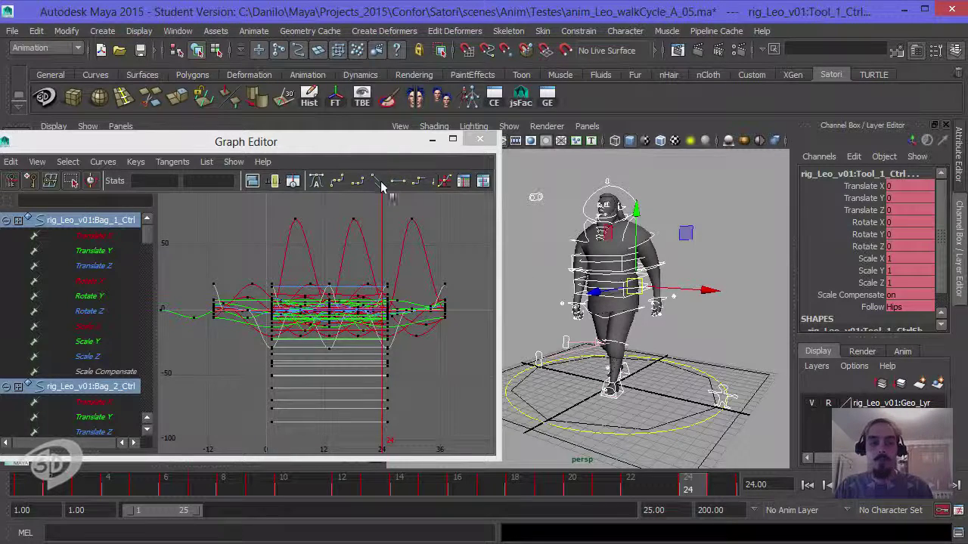
pyautogui.click(628, 325)
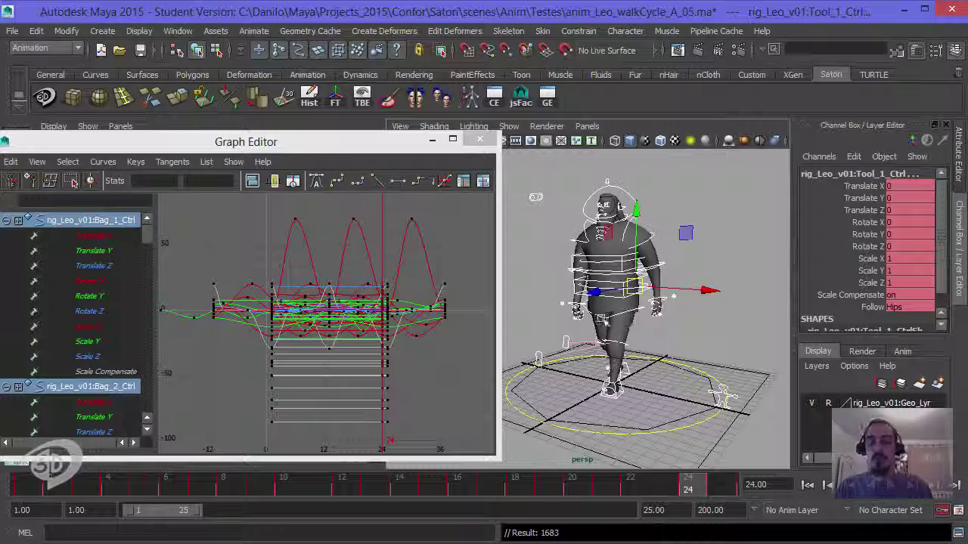
# Select and delete the keys lying after frame 24 in the Graph Editor
pyautogui.click(390, 204)
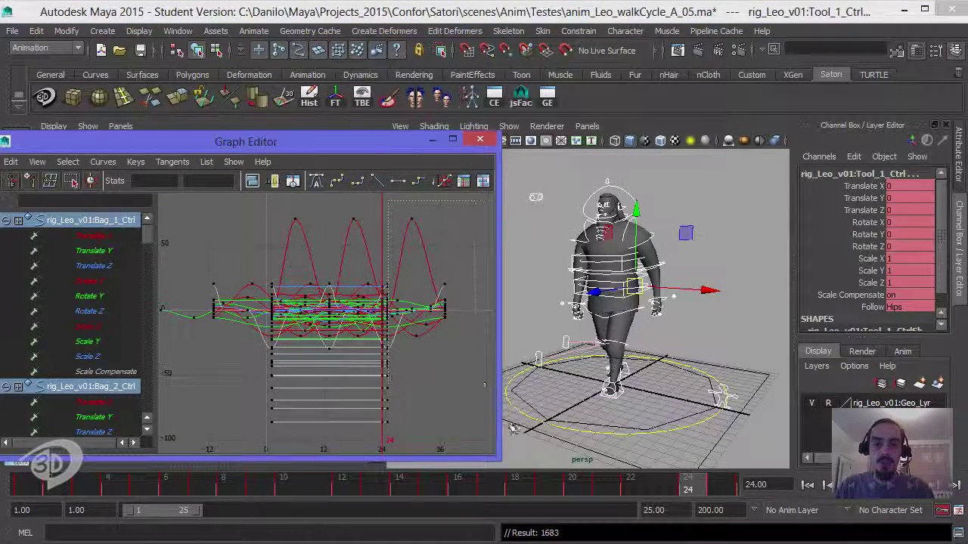
pyautogui.moveTo(519, 442)
pyautogui.mouseDown()
pyautogui.moveTo(492, 442)
pyautogui.moveTo(384, 217)
pyautogui.mouseUp()
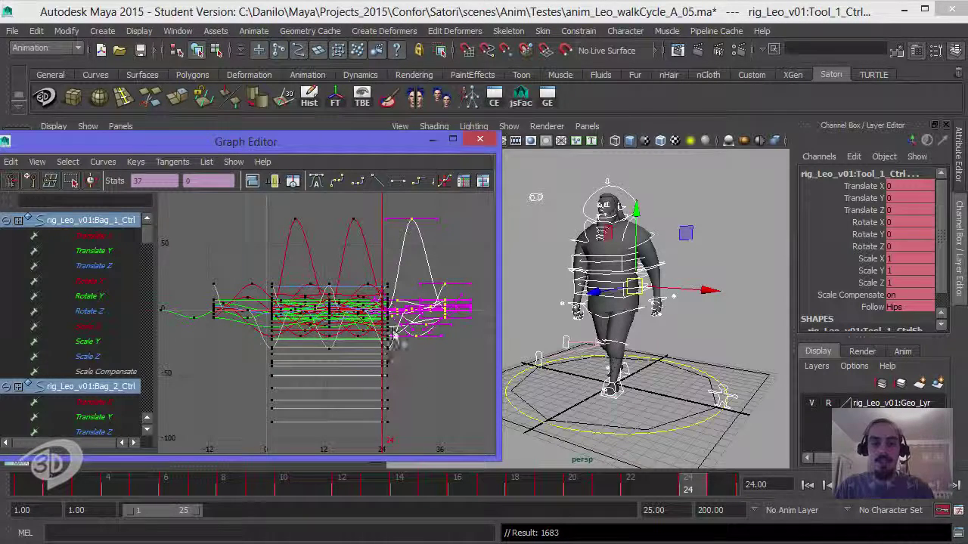
pyautogui.moveTo(401, 352); pyautogui.dragTo(392, 348, button='middle')
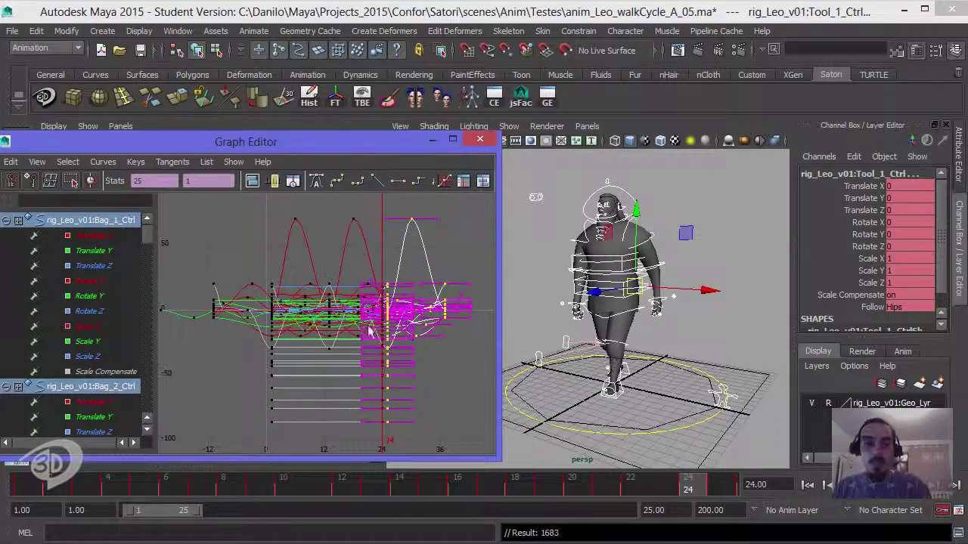
pyautogui.press('Delete')
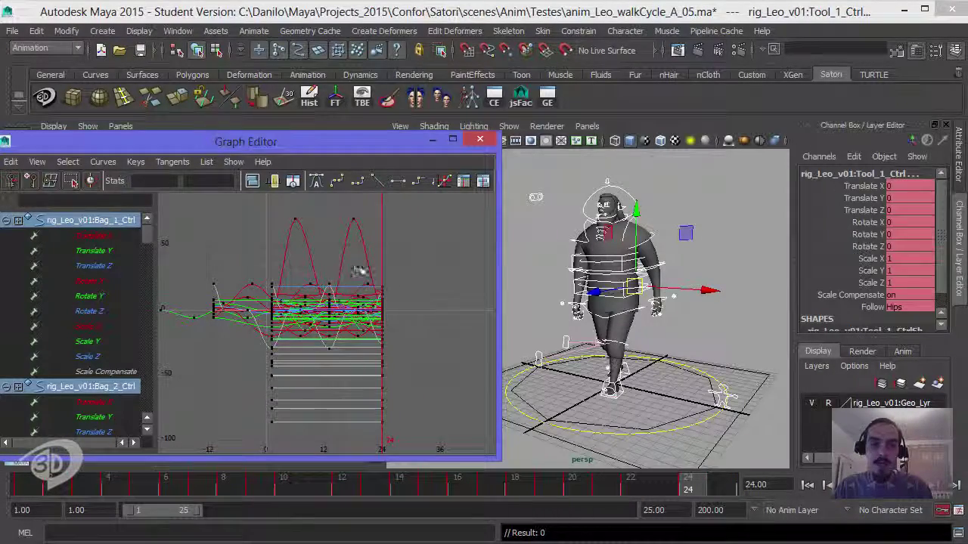
# Zoom out to reveal the keys before frame 0, delete them, and recentre the remaining curves
pyautogui.scroll(5, 409, 342)
pyautogui.scroll(-2, 344, 320)
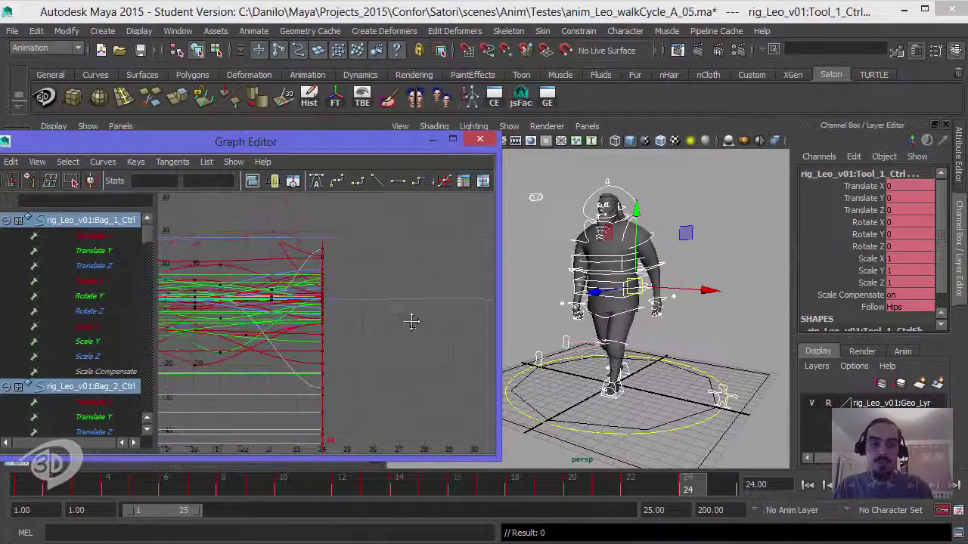
pyautogui.scroll(-2, 408, 318)
pyautogui.scroll(-2, 358, 309)
pyautogui.scroll(-2, 399, 309)
pyautogui.keyDown('alt'); pyautogui.moveTo(400, 309); pyautogui.dragTo(421, 307, button='right'); pyautogui.keyUp('alt')
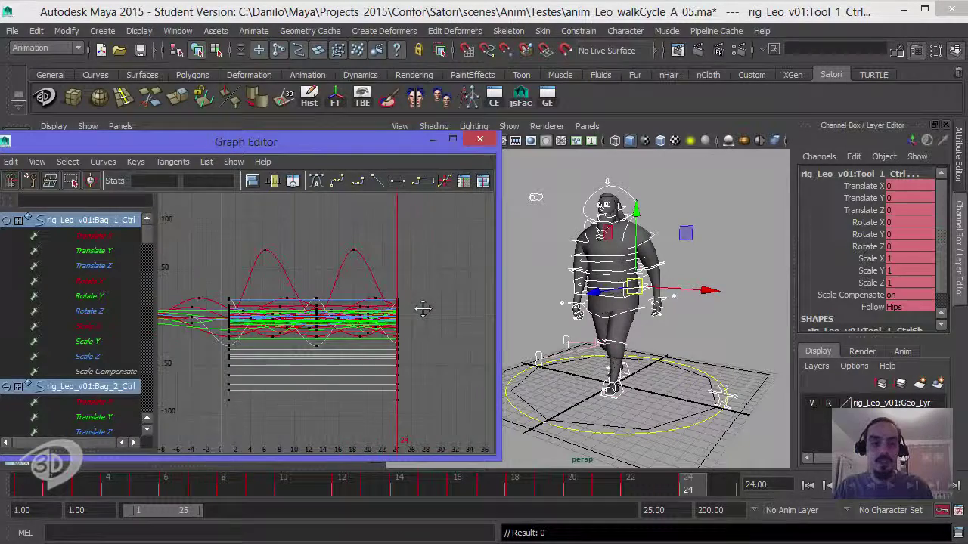
pyautogui.keyDown('alt'); pyautogui.moveTo(422, 307); pyautogui.dragTo(469, 294, button='middle'); pyautogui.keyUp('alt')
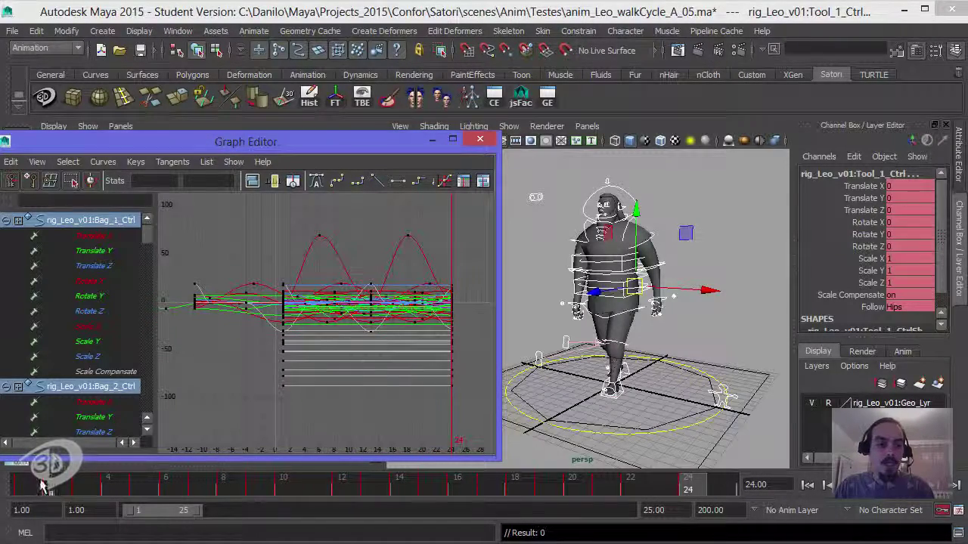
pyautogui.keyDown('alt'); pyautogui.moveTo(232, 261); pyautogui.dragTo(324, 255, button='middle'); pyautogui.keyUp('alt')
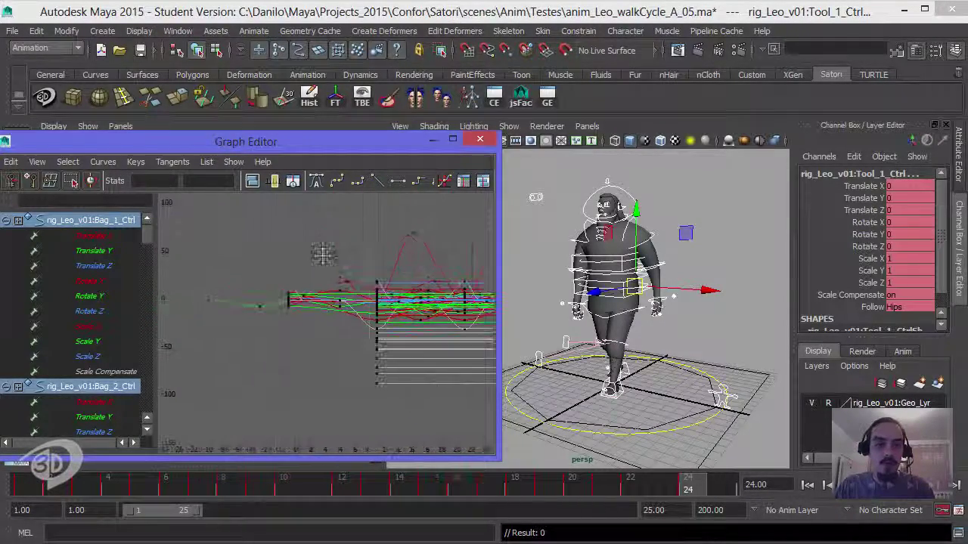
pyautogui.keyDown('alt'); pyautogui.moveTo(323, 255); pyautogui.dragTo(276, 259, button='right'); pyautogui.keyUp('alt')
pyautogui.moveTo(200, 242); pyautogui.dragTo(360, 354)
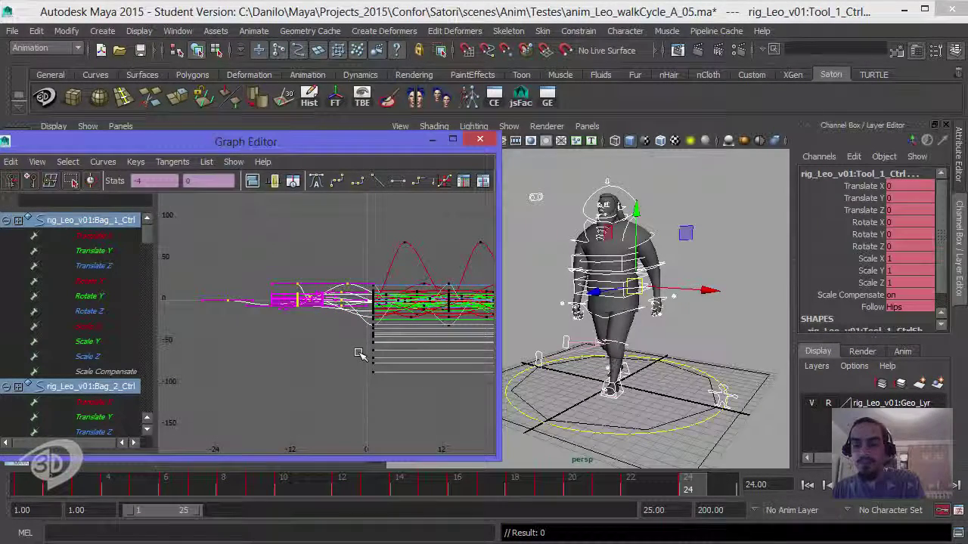
pyautogui.press('Delete')
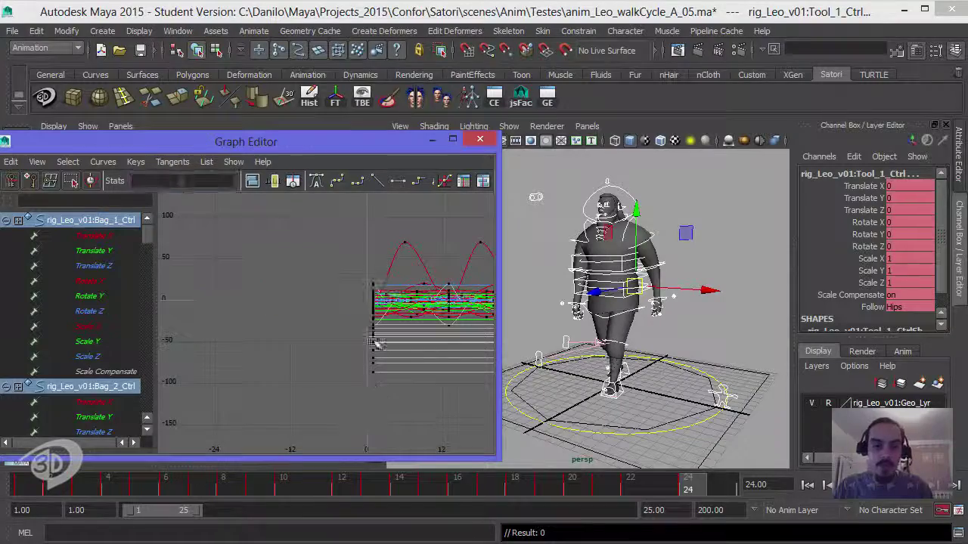
pyautogui.keyDown('alt'); pyautogui.moveTo(376, 394); pyautogui.dragTo(280, 330, button='middle'); pyautogui.keyUp('alt')
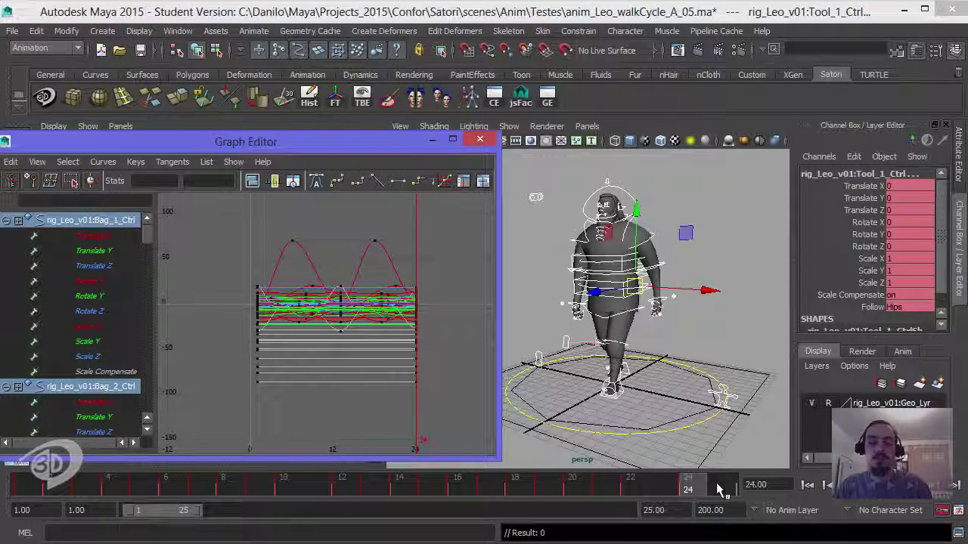
# Deselect everything and set the playback end time to frame 24
pyautogui.moveTo(643, 340)
pyautogui.keyDown('alt'); pyautogui.mouseDown()
pyautogui.moveTo(681, 341)
pyautogui.moveTo(681, 329)
pyautogui.mouseUp(); pyautogui.keyUp('alt')
pyautogui.click(711, 324)
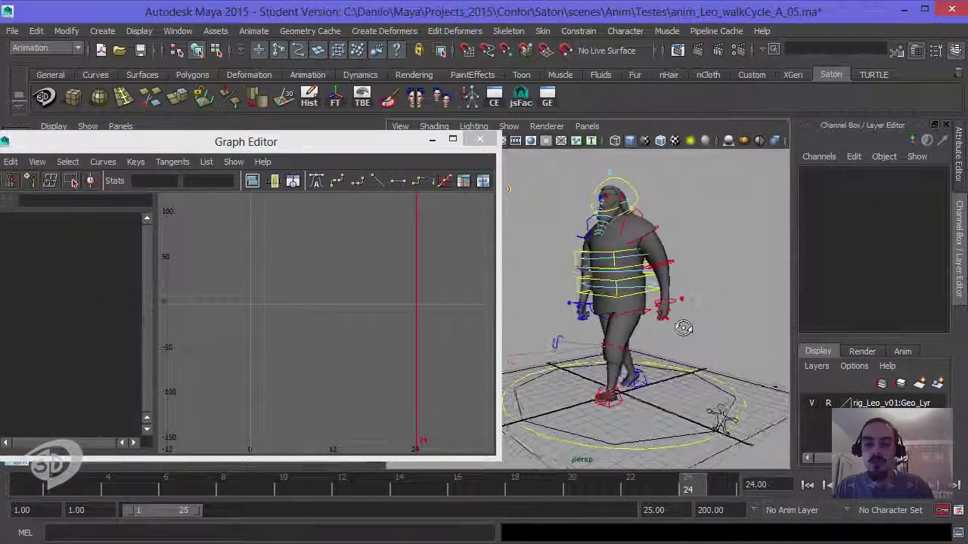
pyautogui.doubleClick(673, 509)
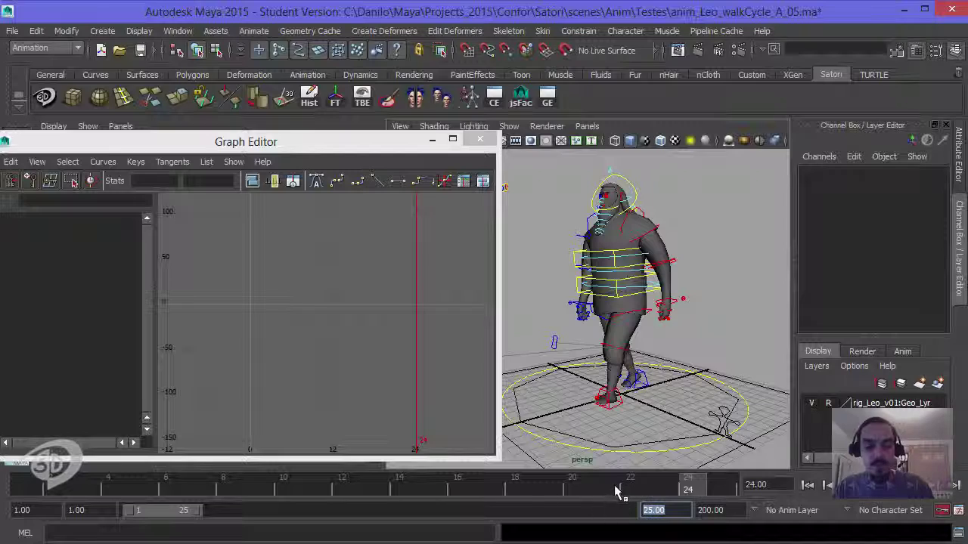
pyautogui.write('24')
pyautogui.press('Return')
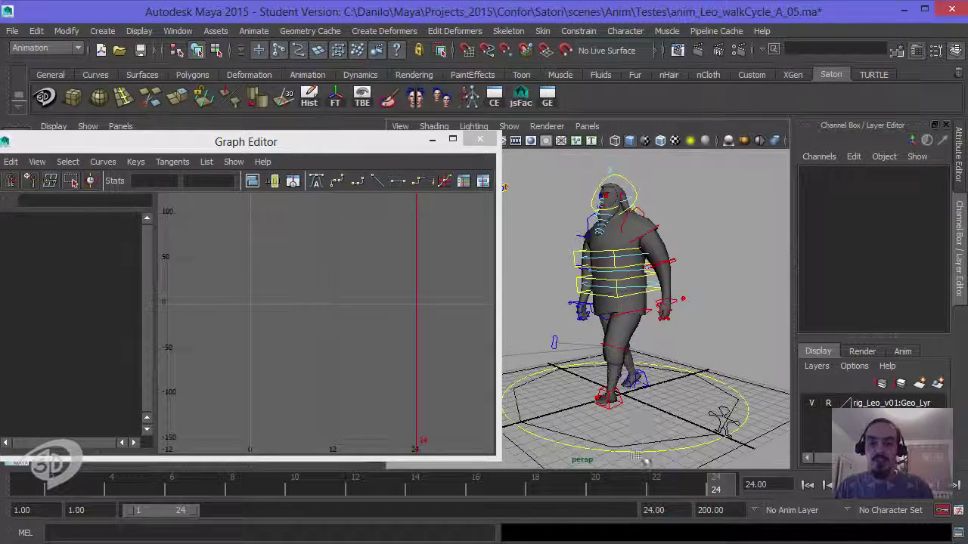
# Playblast the walk to the movie file anim_Leo_walkCycle_A_05
pyautogui.click(645, 486)
pyautogui.rightClick(645, 486)
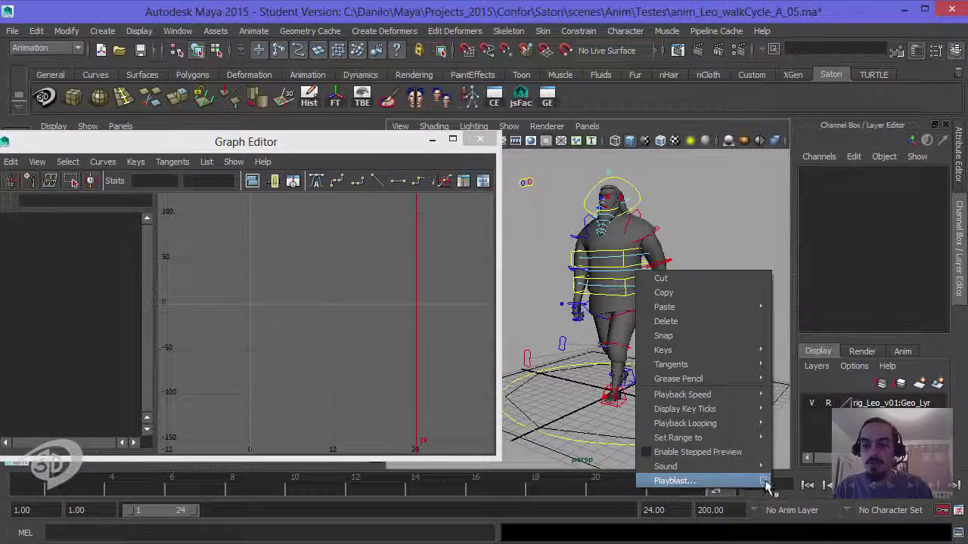
pyautogui.click(767, 490)
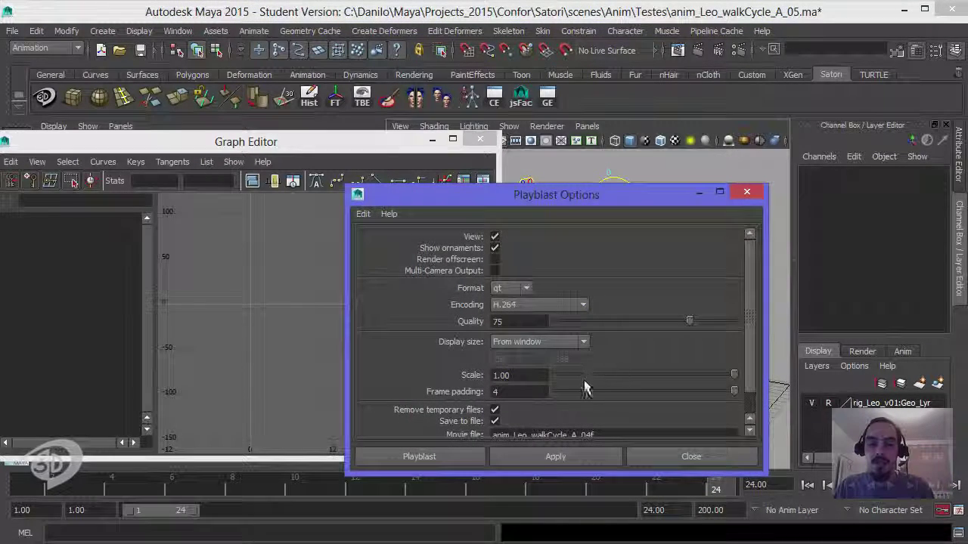
pyautogui.scroll(-1, 752, 346)
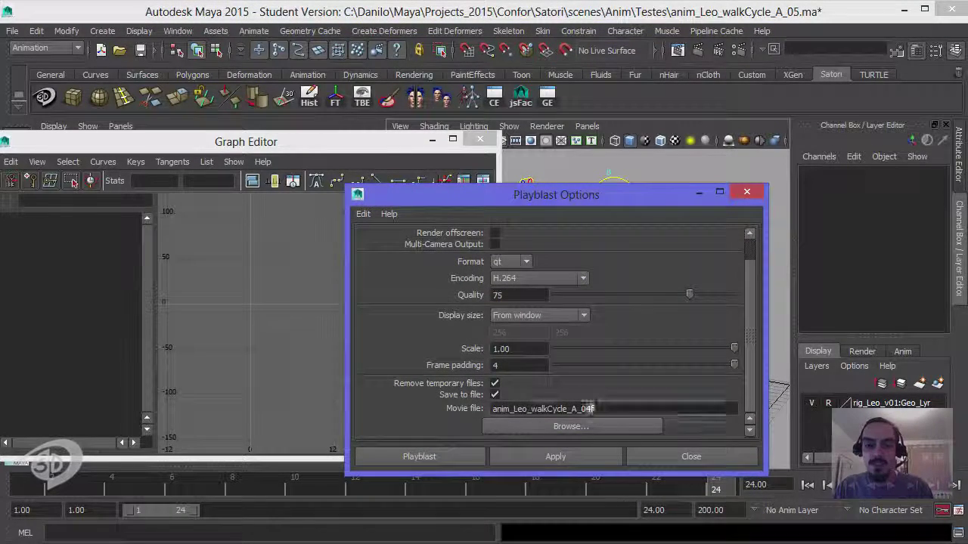
pyautogui.moveTo(583, 409); pyautogui.dragTo(629, 401)
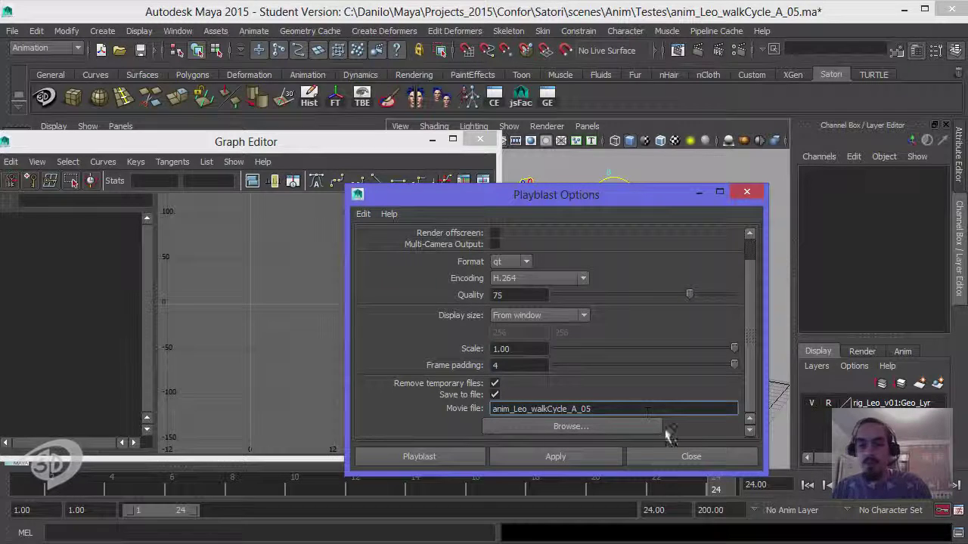
pyautogui.click(442, 459)
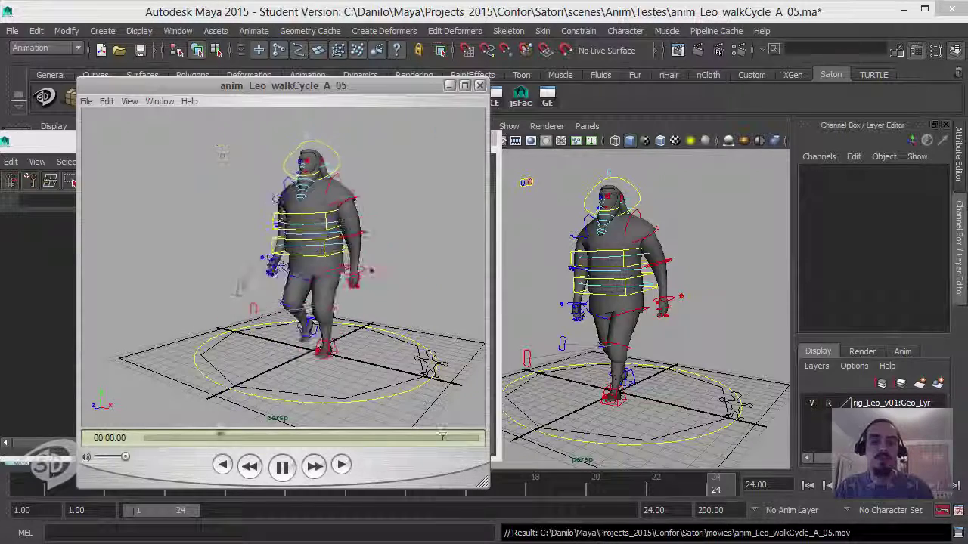
# Close the movie player, hide NURBS Curves in the view, and switch to textured display (6)
pyautogui.click(480, 85)
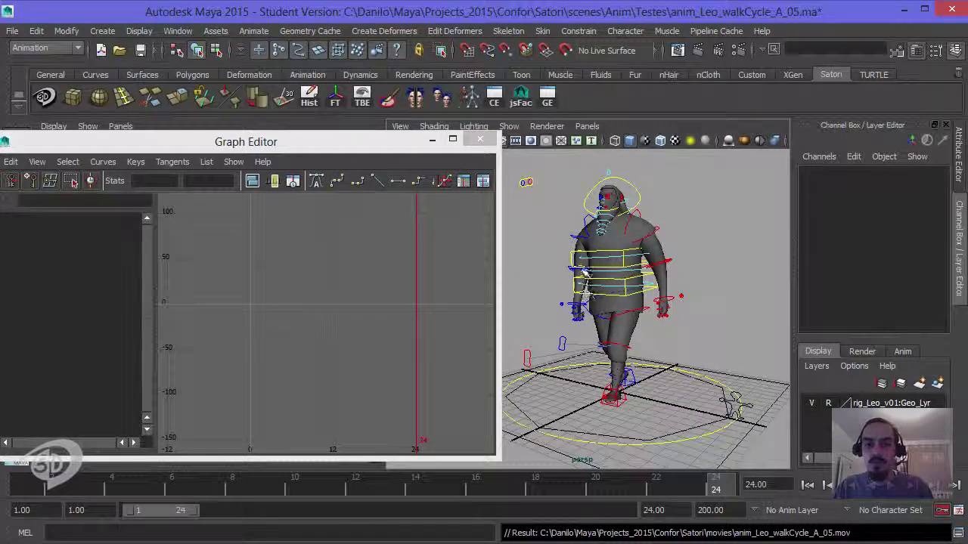
pyautogui.click(509, 126)
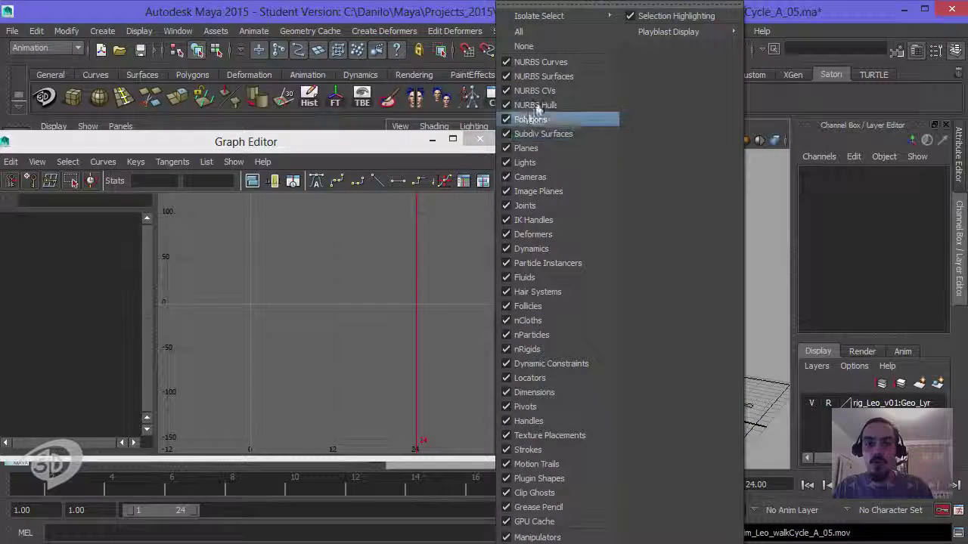
pyautogui.click(551, 61)
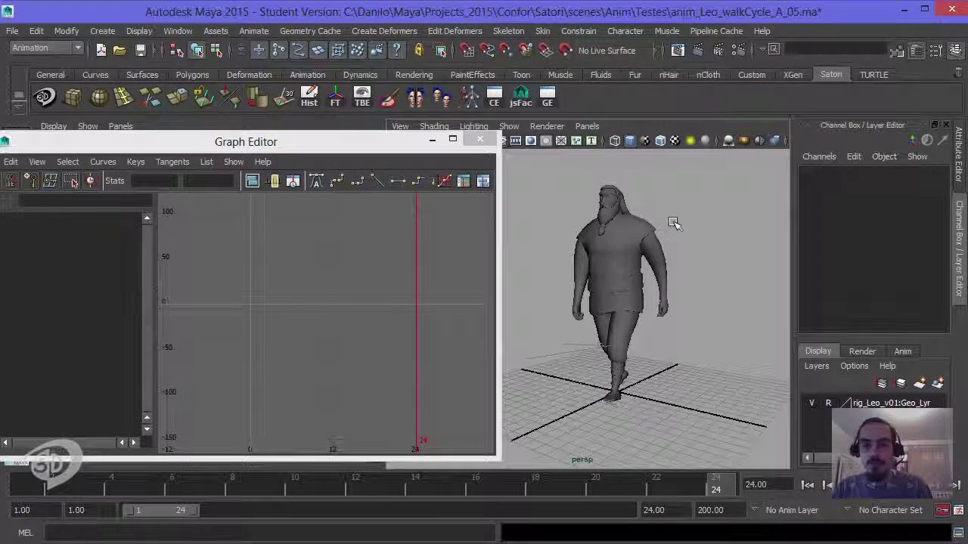
pyautogui.press('6')
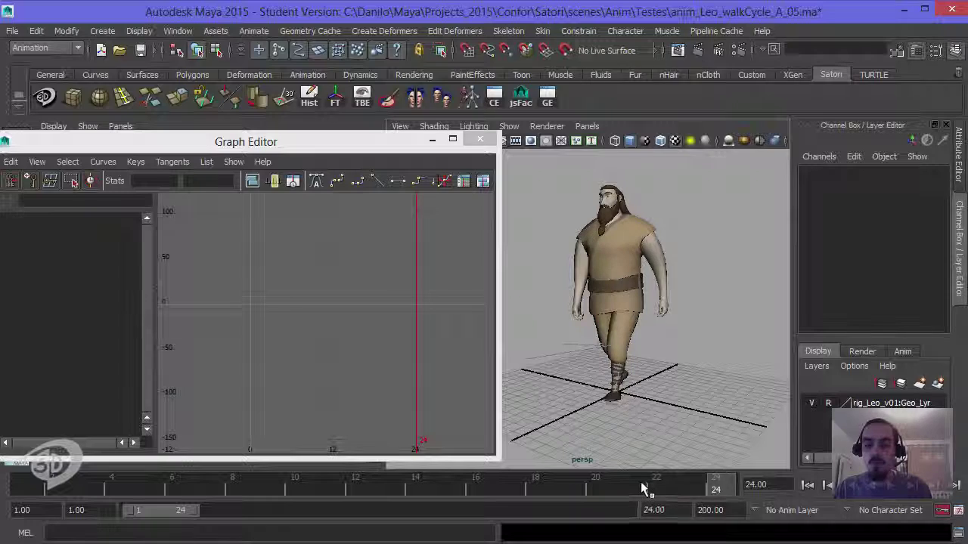
pyautogui.moveTo(643, 386)
pyautogui.keyDown('alt'); pyautogui.mouseDown()
pyautogui.moveTo(680, 376)
pyautogui.moveTo(658, 382)
pyautogui.mouseUp(); pyautogui.keyUp('alt')
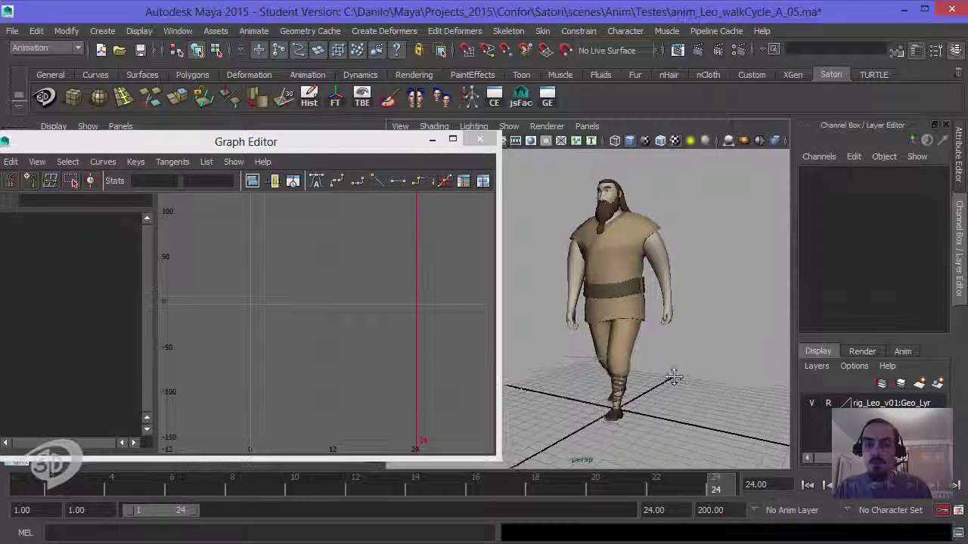
pyautogui.rightClick(643, 483)
# Playblast again, overwriting anim_Leo_walkCycle_A_05, then stop and close the movie
pyautogui.click(683, 478)
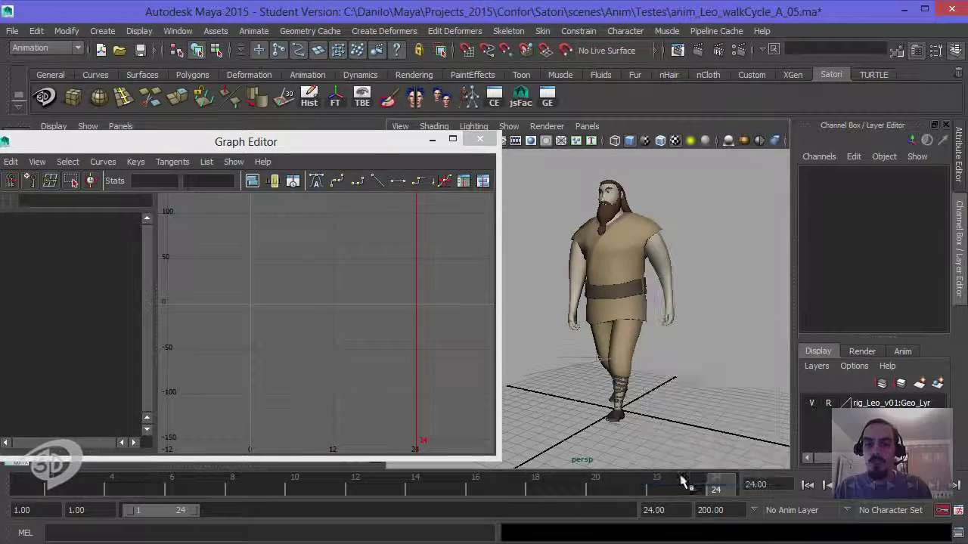
pyautogui.click(478, 291)
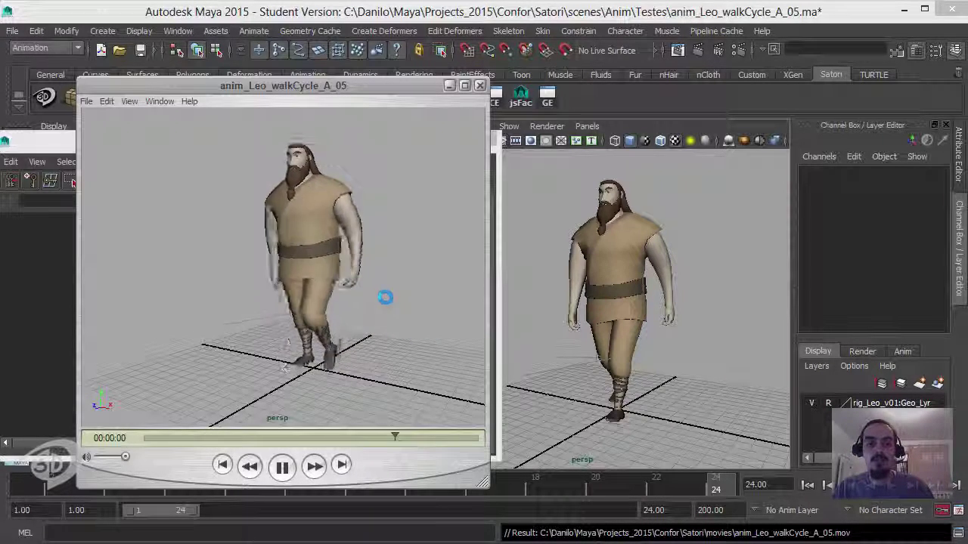
pyautogui.click(282, 466)
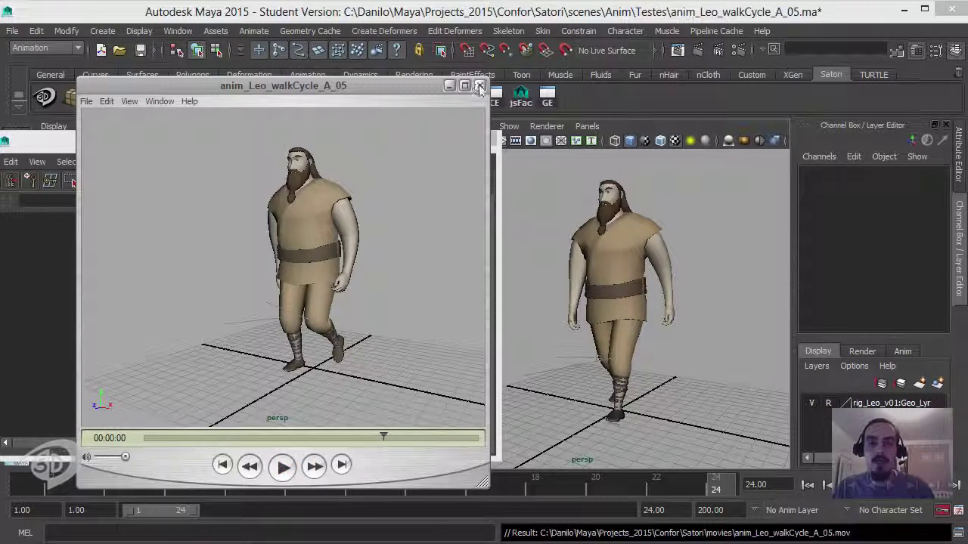
pyautogui.click(479, 85)
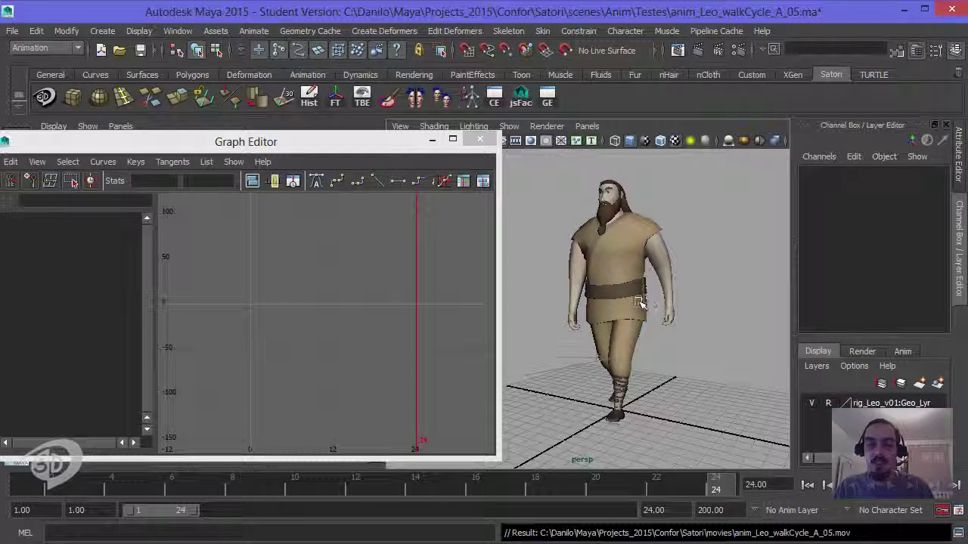
# Turn the view to face Leo's front and playblast it as anim_Leo_walkCycle_A_05_front
pyautogui.keyDown('alt'); pyautogui.moveTo(639, 303); pyautogui.dragTo(700, 301); pyautogui.keyUp('alt')
pyautogui.rightClick(711, 492)
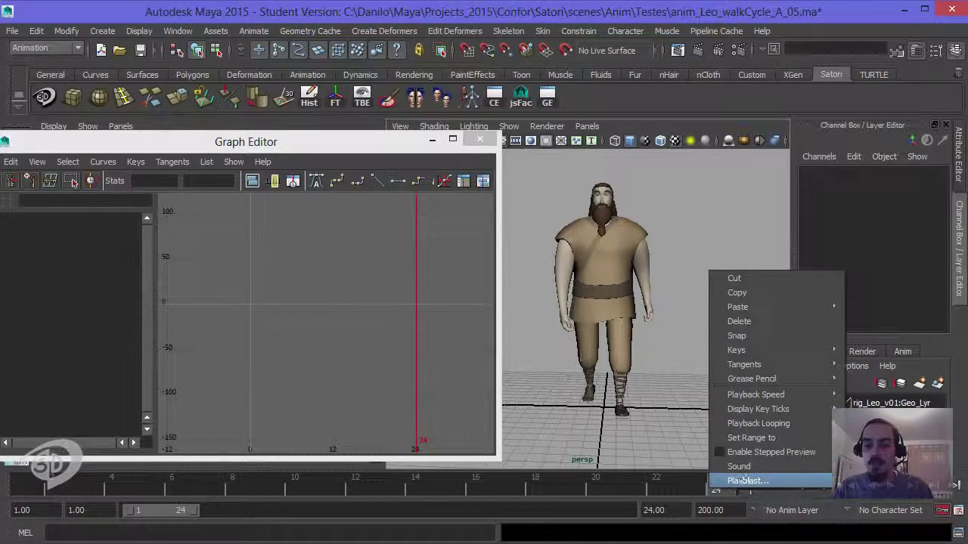
pyautogui.click(748, 481)
pyautogui.scroll(-2, 740, 359)
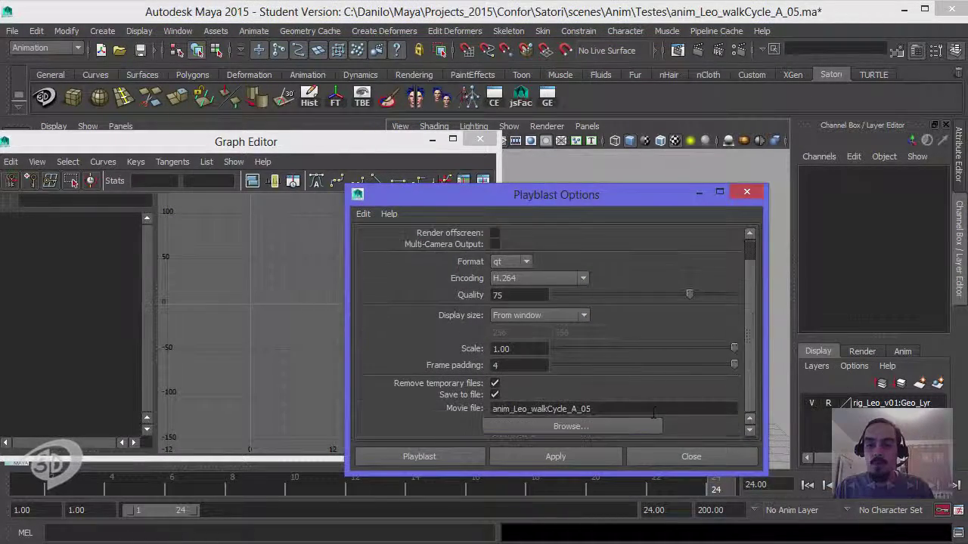
pyautogui.click(586, 409)
pyautogui.write('front')
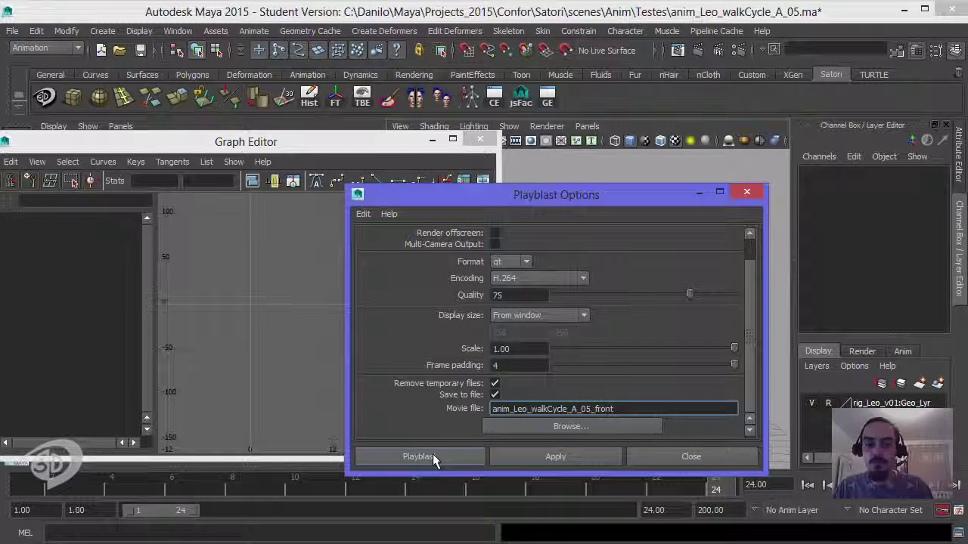
pyautogui.click(434, 456)
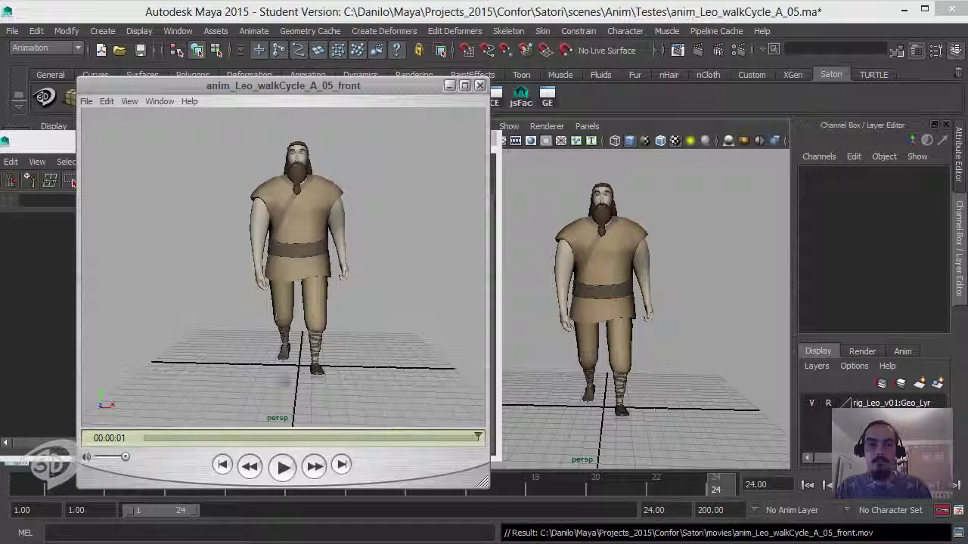
# Play the front-view movie and scrub back and forth through the walk
pyautogui.click(285, 467)
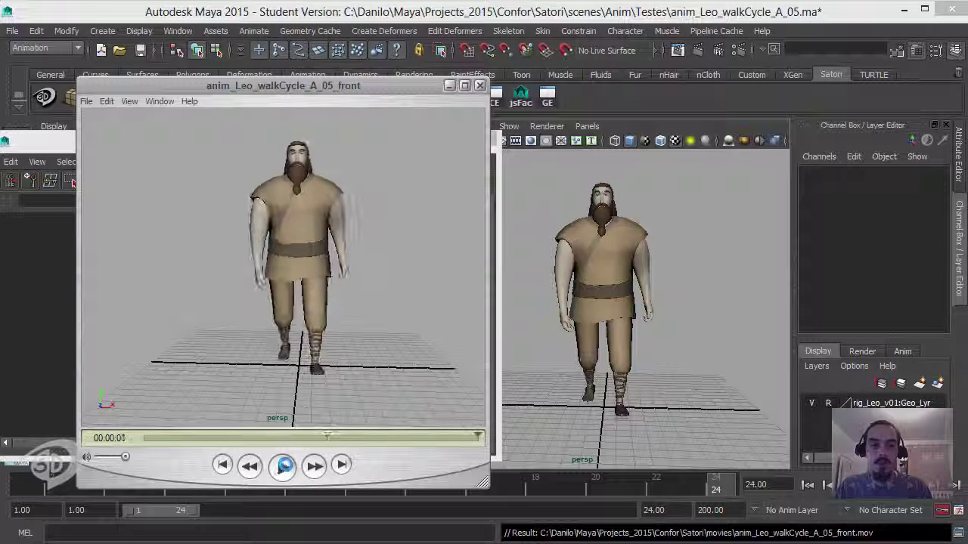
pyautogui.click(284, 465)
pyautogui.moveTo(293, 441)
pyautogui.mouseDown()
pyautogui.moveTo(431, 438)
pyautogui.moveTo(242, 443)
pyautogui.mouseUp()
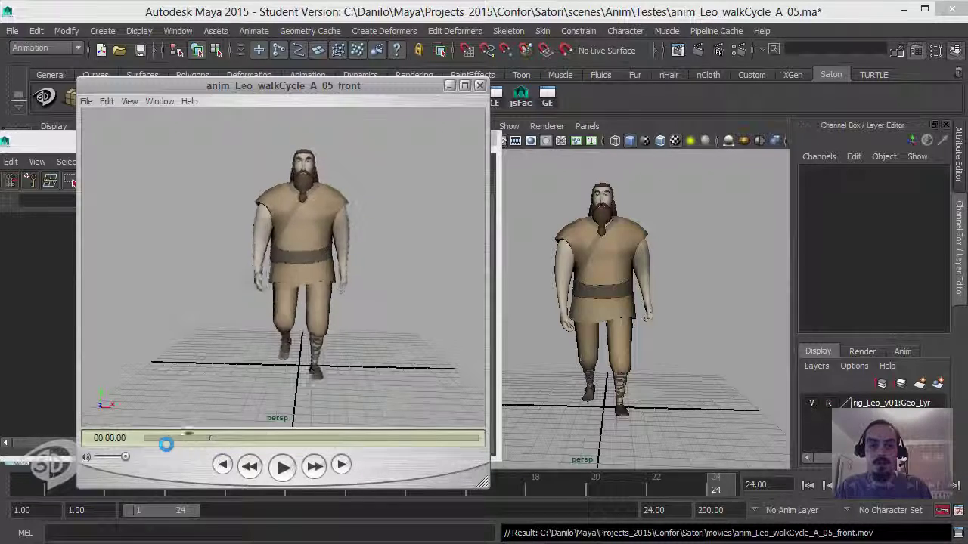
pyautogui.moveTo(242, 443)
pyautogui.mouseDown()
pyautogui.moveTo(366, 423)
pyautogui.moveTo(466, 423)
pyautogui.moveTo(369, 427)
pyautogui.moveTo(476, 434)
pyautogui.mouseUp()
# Close the movie player, show the rig control curves again, and switch to plain shading (5)
pyautogui.click(480, 86)
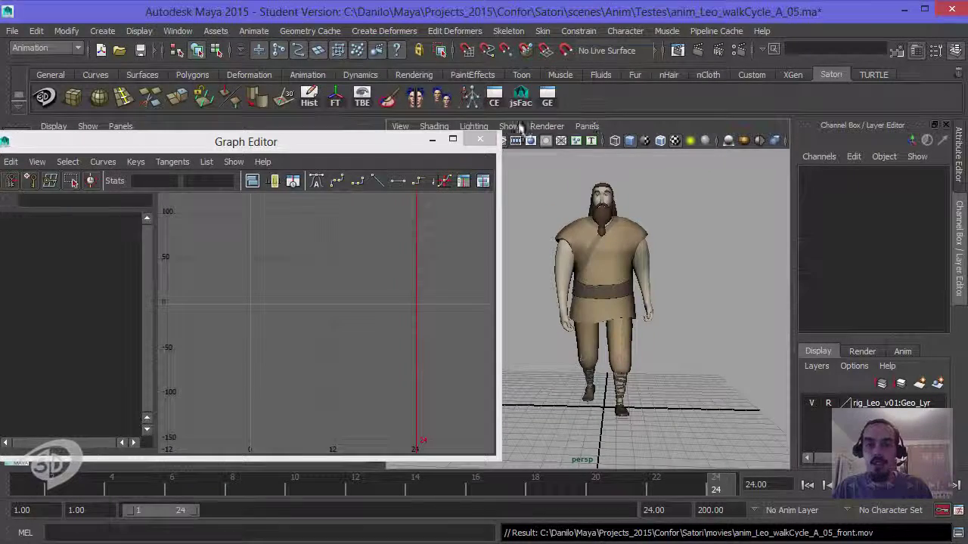
pyautogui.click(509, 126)
pyautogui.click(574, 50)
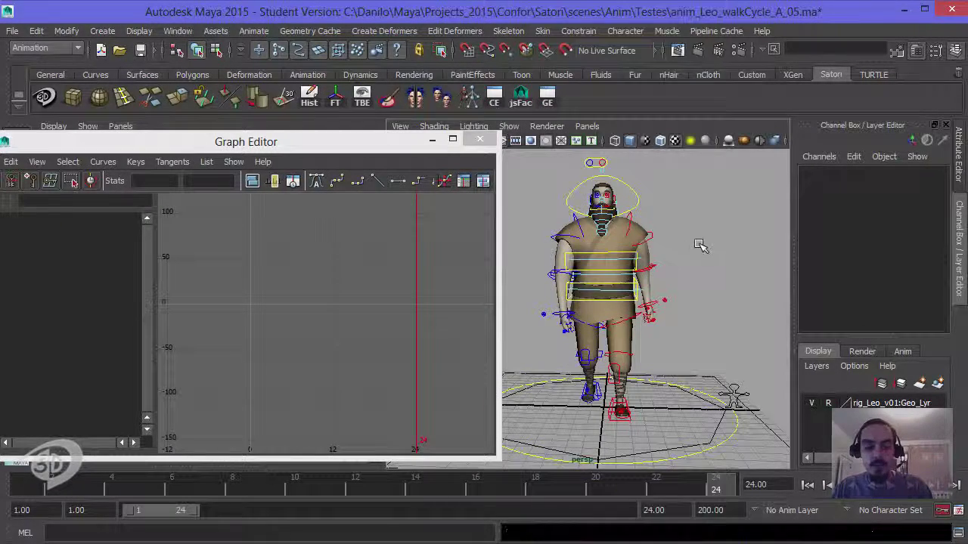
pyautogui.press('5')
pyautogui.keyDown('alt'); pyautogui.moveTo(680, 255); pyautogui.dragTo(666, 287); pyautogui.keyUp('alt')
pyautogui.keyDown('alt'); pyautogui.moveTo(665, 287); pyautogui.dragTo(648, 320, button='right'); pyautogui.keyUp('alt')
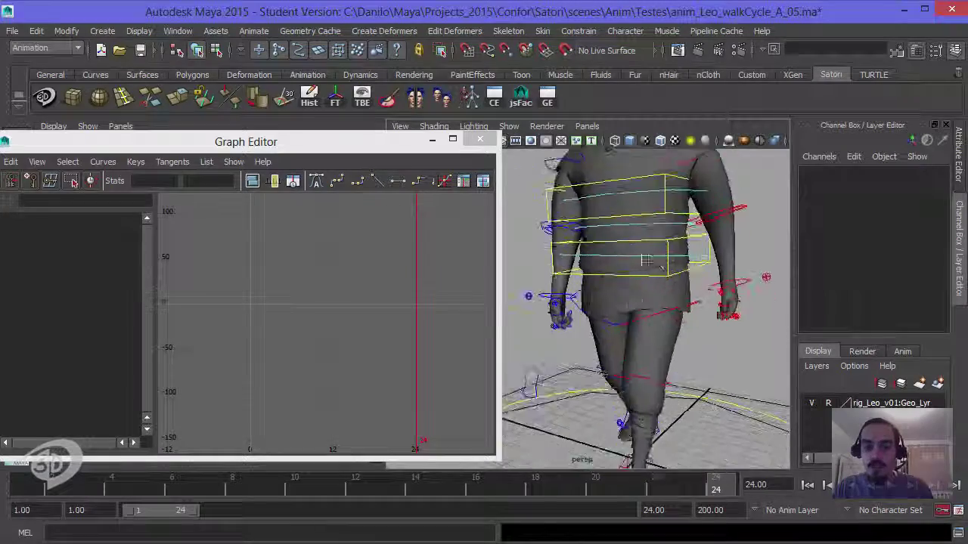
# Select R_Leg_Off_Ctrl, scrub to around frame 20, and frame its curves in the Graph Editor
pyautogui.click(697, 337)
pyautogui.keyDown('alt'); pyautogui.moveTo(681, 347); pyautogui.dragTo(620, 355); pyautogui.keyUp('alt')
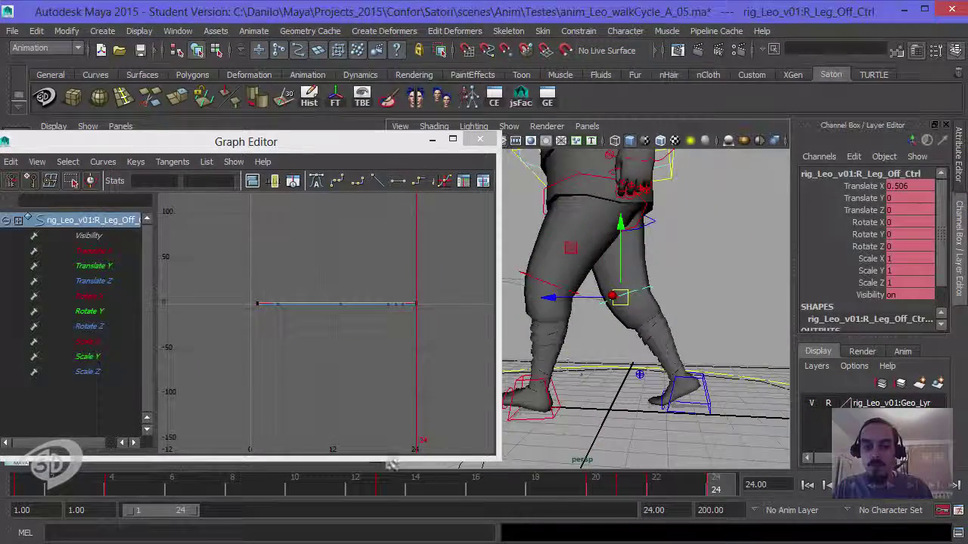
pyautogui.moveTo(366, 490)
pyautogui.mouseDown()
pyautogui.moveTo(609, 477)
pyautogui.moveTo(605, 487)
pyautogui.moveTo(534, 486)
pyautogui.mouseUp()
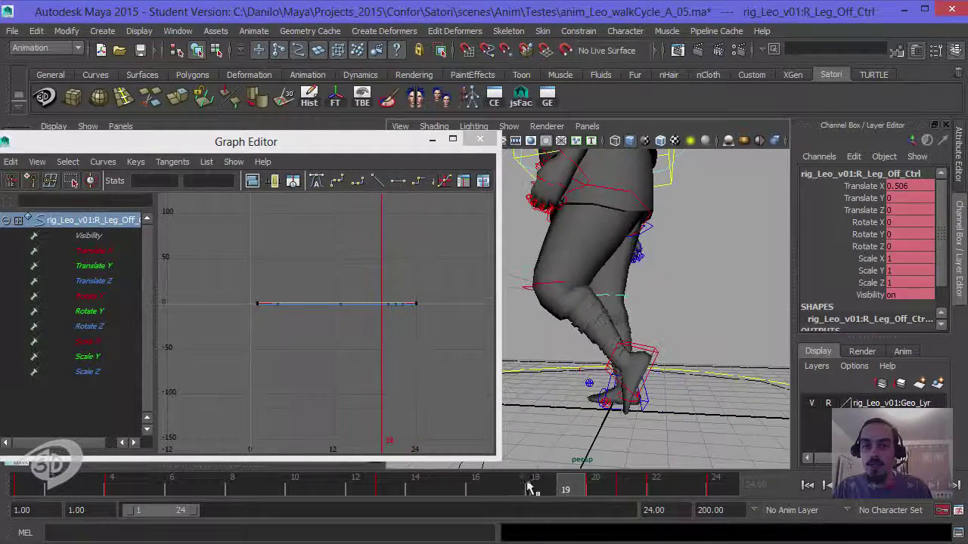
pyautogui.moveTo(597, 490)
pyautogui.mouseDown()
pyautogui.moveTo(642, 488)
pyautogui.moveTo(595, 488)
pyautogui.mouseUp()
pyautogui.press('w')
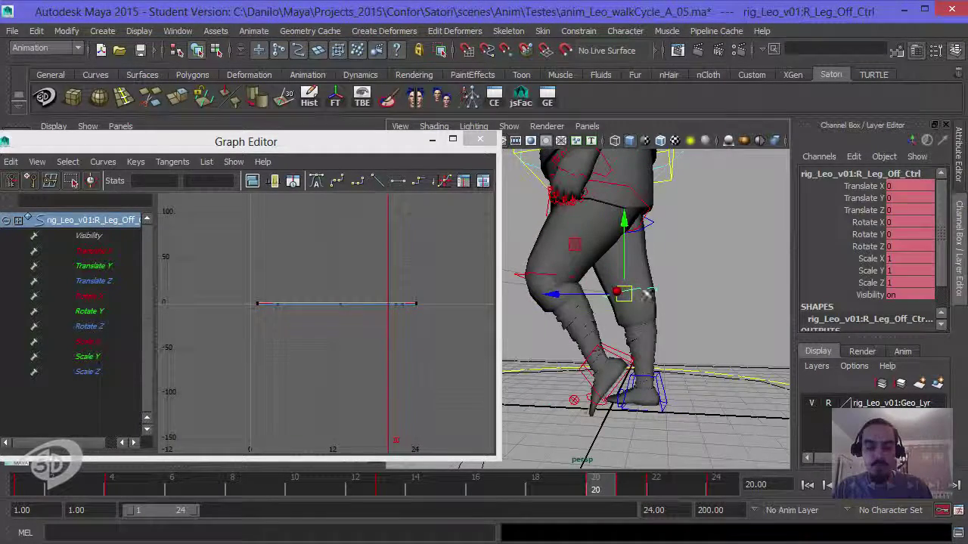
pyautogui.click(375, 300)
pyautogui.press('f')
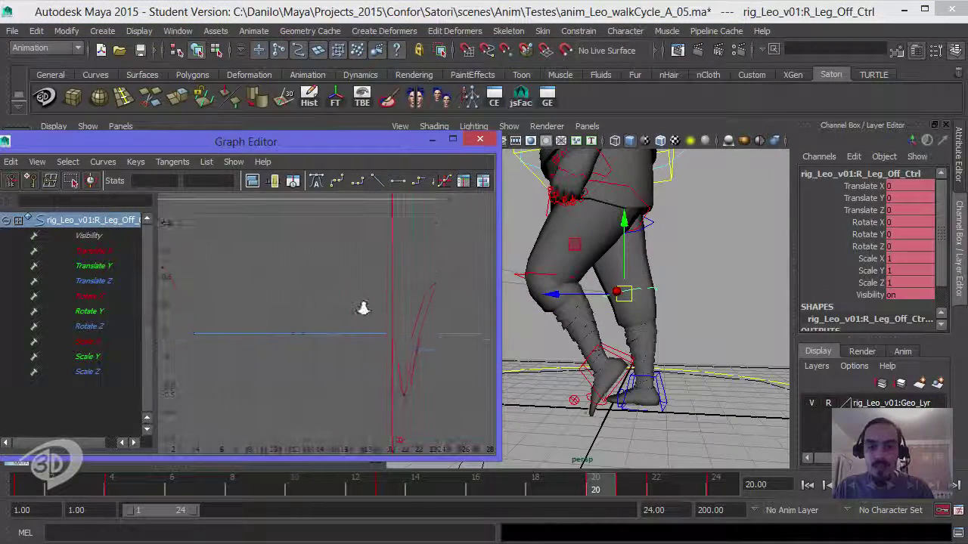
pyautogui.scroll(2, 351, 307)
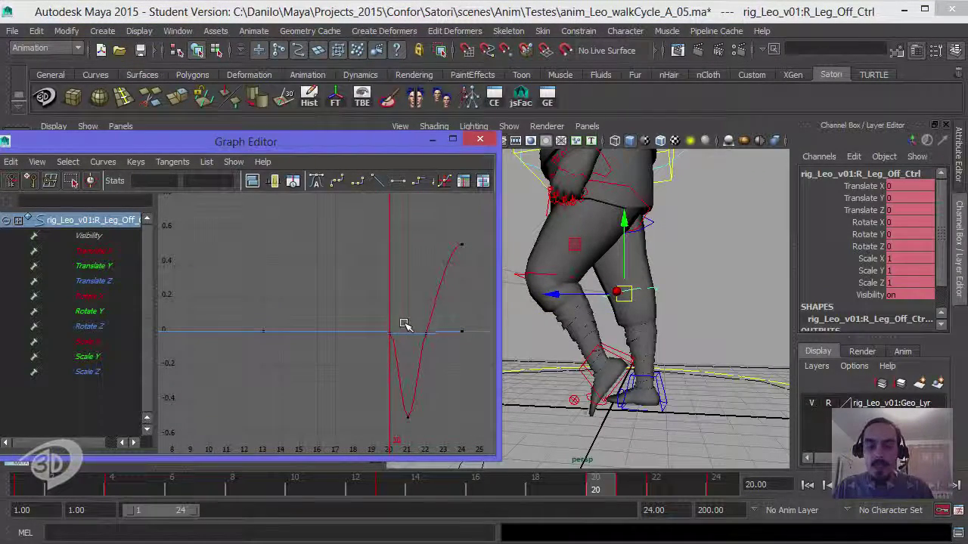
# Isolate the Translate X curve and key Translate X at frame 19
pyautogui.click(560, 490)
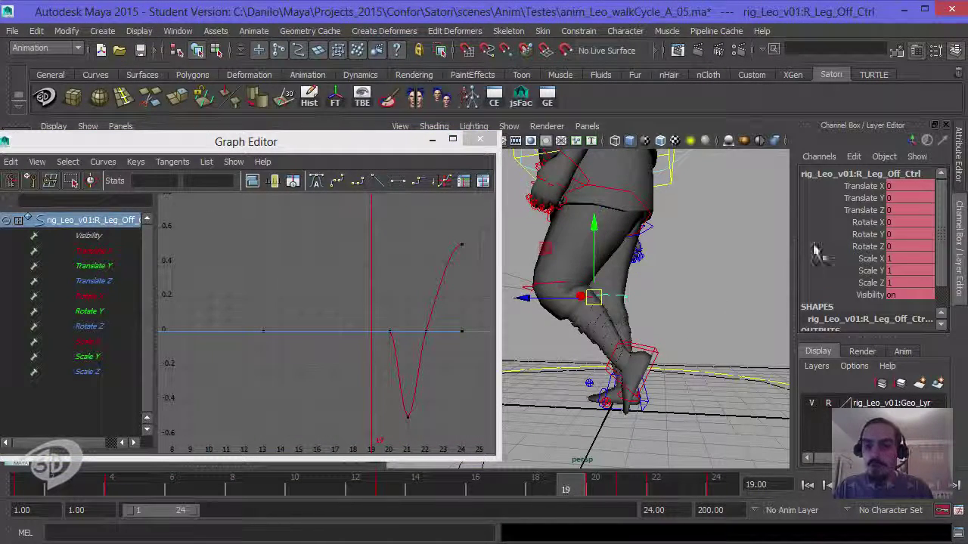
pyautogui.click(101, 257)
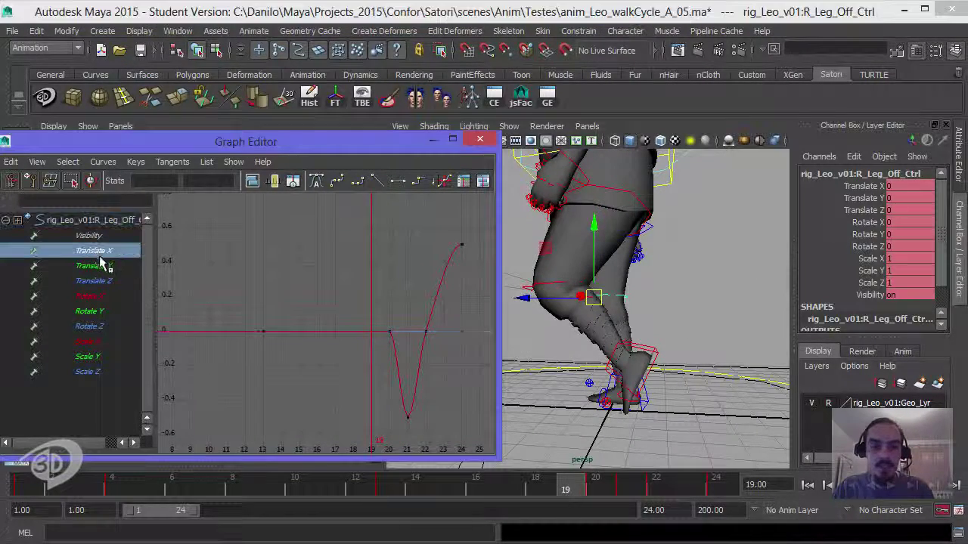
pyautogui.click(862, 186)
pyautogui.rightClick(862, 186)
pyautogui.click(900, 43)
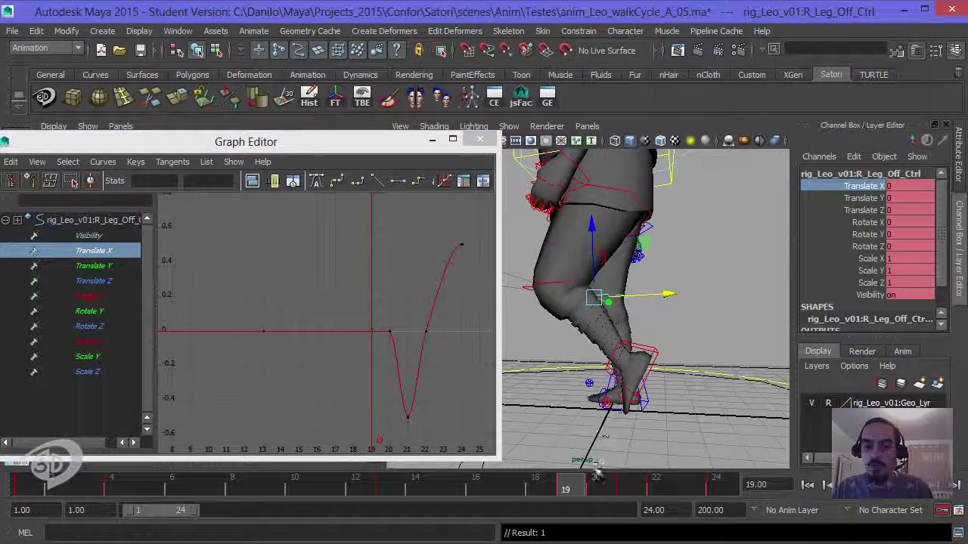
# Move Translate X to -0.492 at frame 20, key it, and check frames 20–24
pyautogui.click(595, 490)
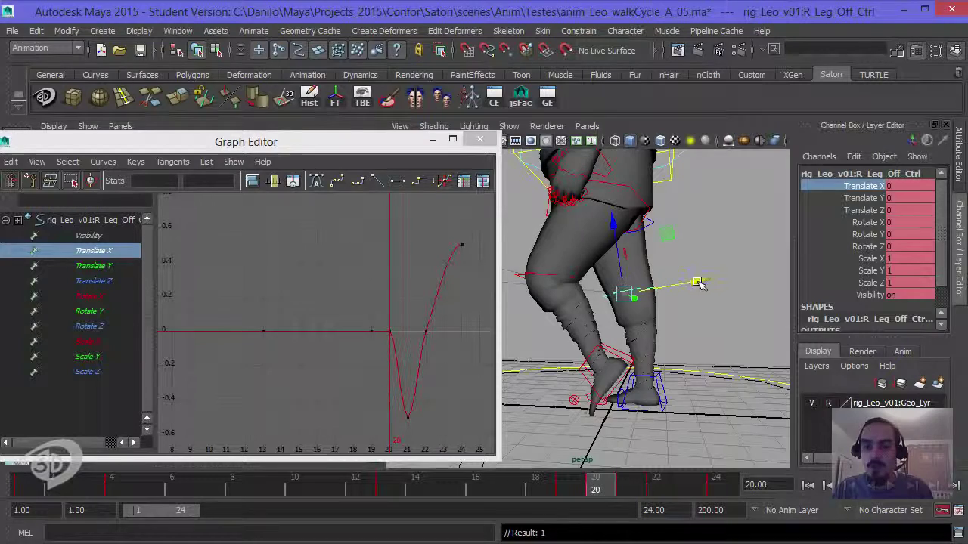
pyautogui.moveTo(697, 282); pyautogui.dragTo(688, 286)
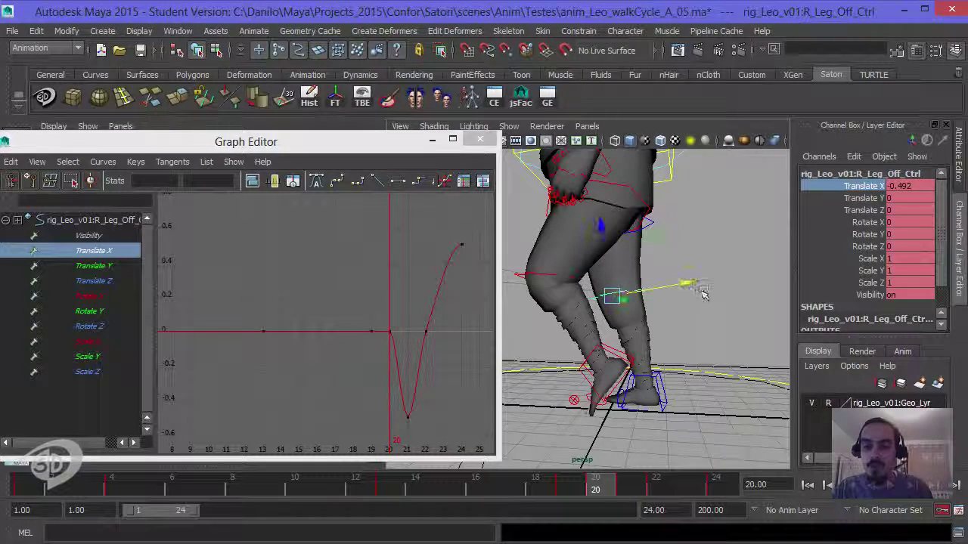
pyautogui.rightClick(862, 186)
pyautogui.click(909, 32)
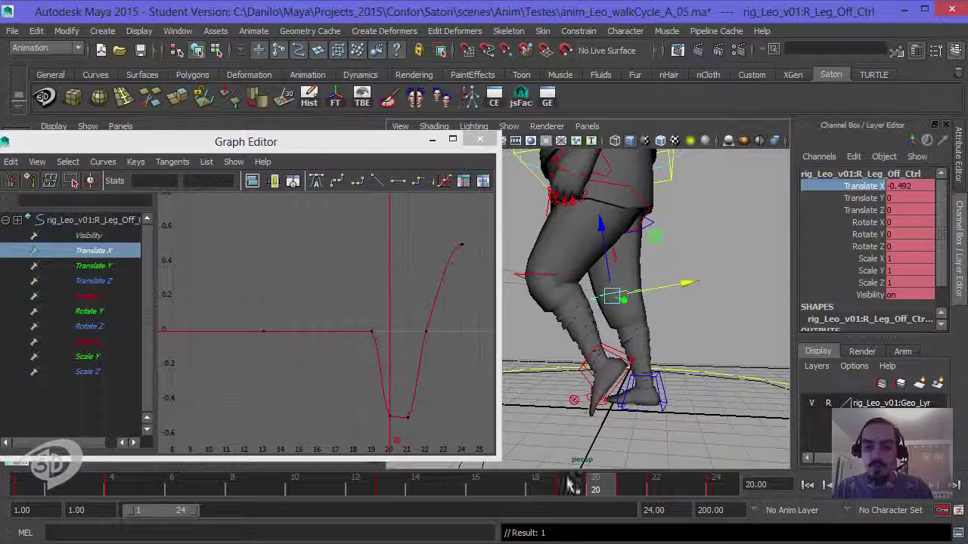
pyautogui.moveTo(616, 487); pyautogui.dragTo(752, 477)
pyautogui.click(683, 319)
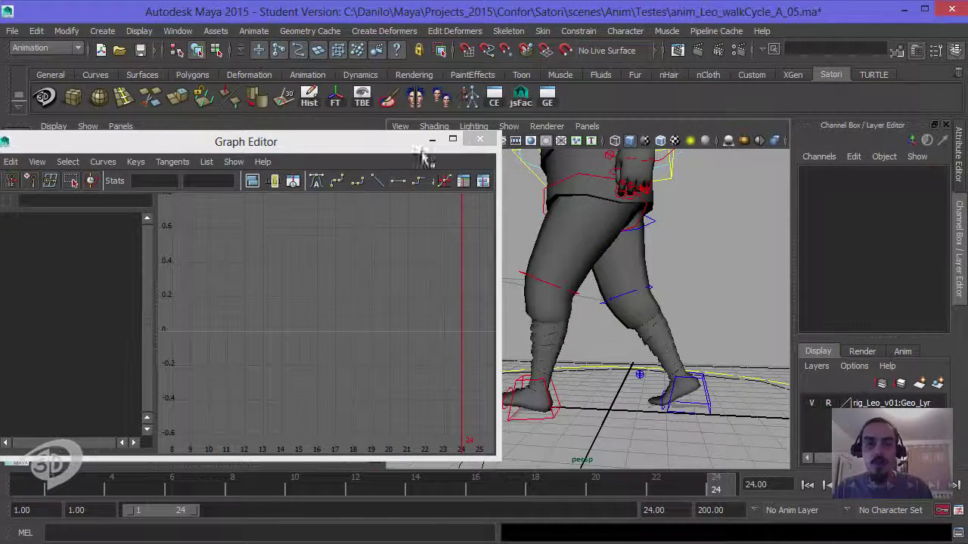
# Hide the NURBS control curves, frame the character, and show it textured (6)
pyautogui.click(509, 126)
pyautogui.click(571, 61)
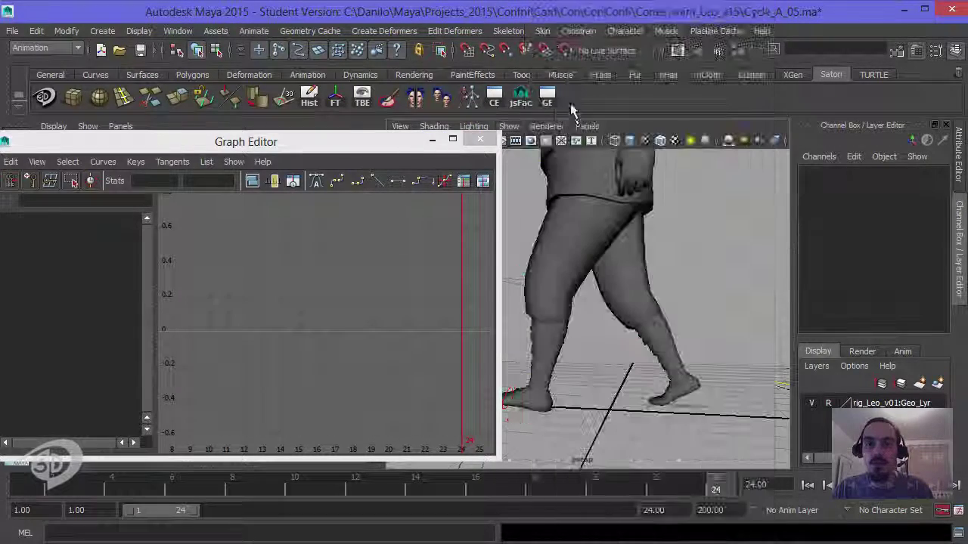
pyautogui.press('f')
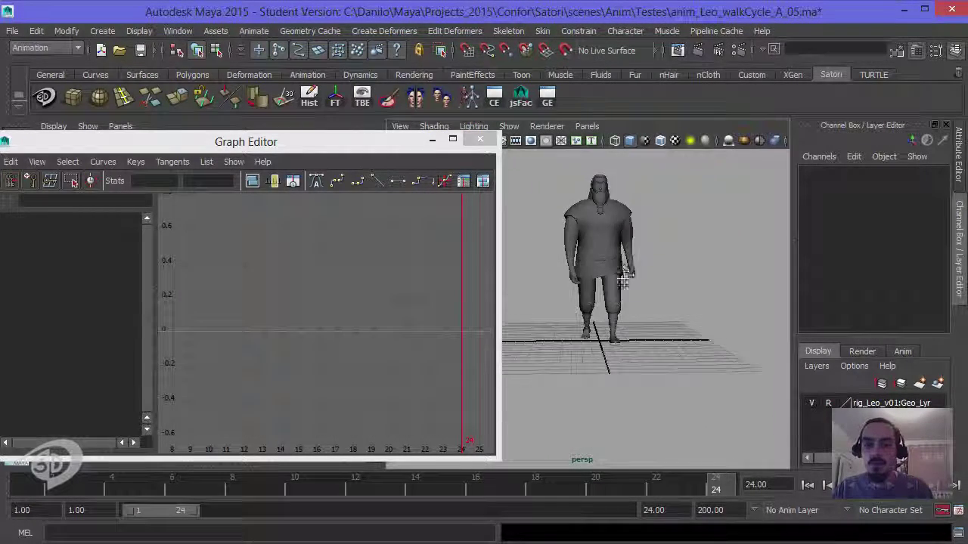
pyautogui.scroll(3, 622, 279)
pyautogui.press('6')
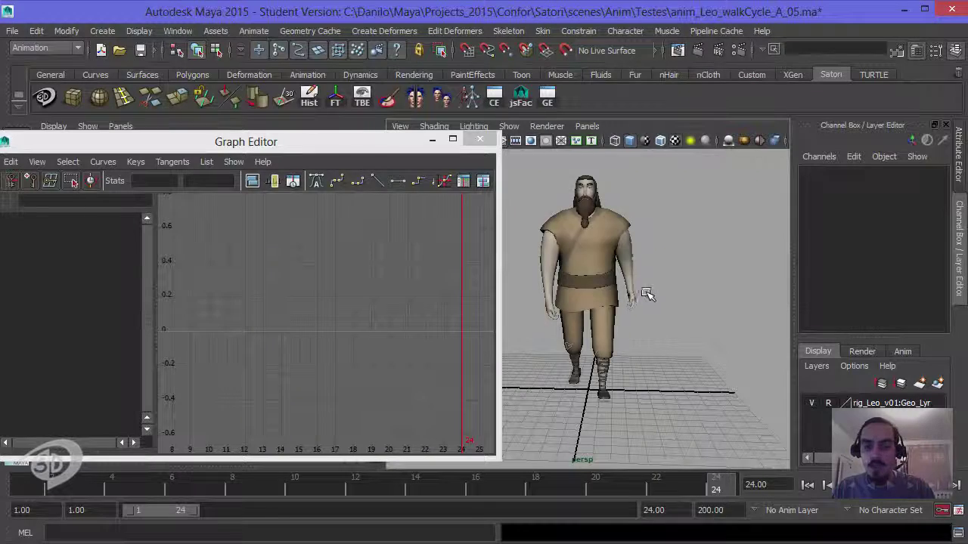
pyautogui.scroll(2, 666, 294)
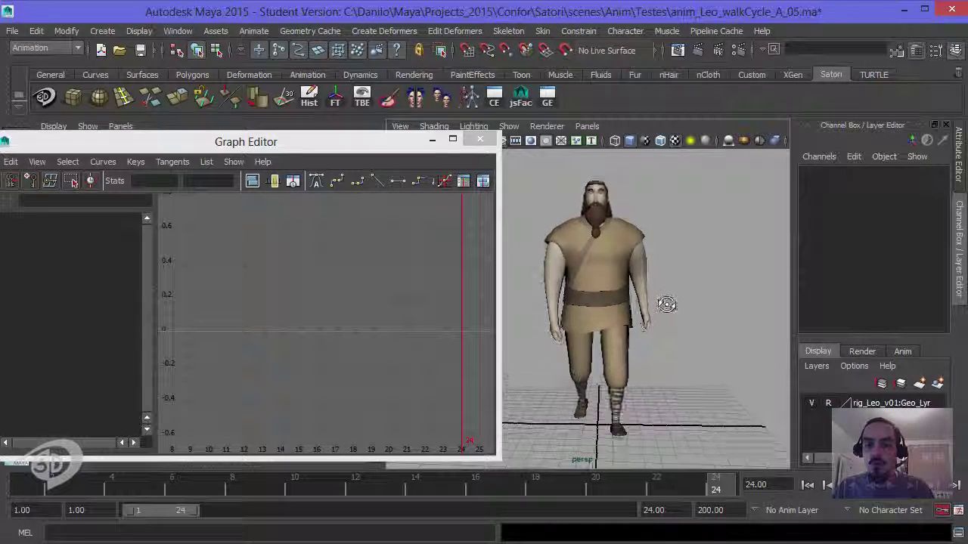
# Playblast over anim_Leo_walkCycle_A_05_front.mov, replay the movie, and close the player
pyautogui.rightClick(658, 488)
pyautogui.click(695, 491)
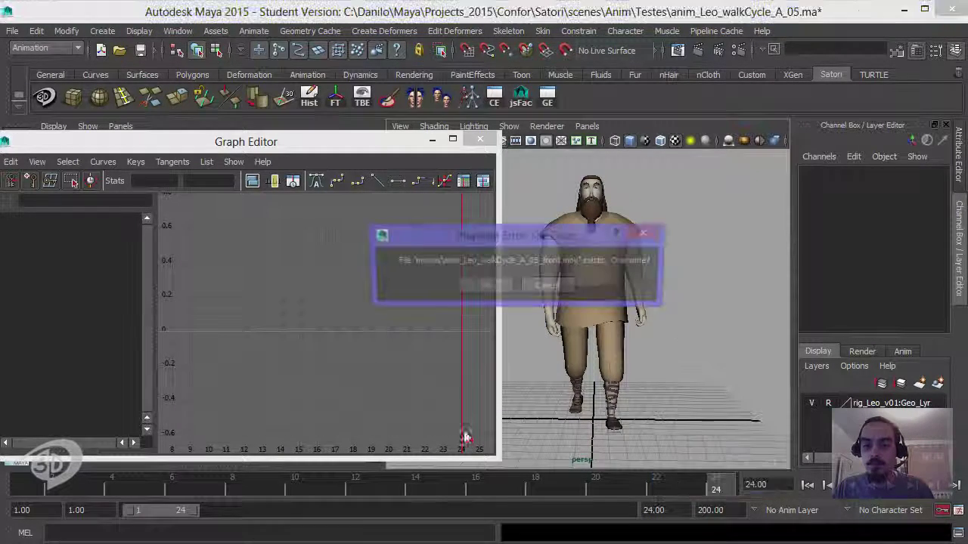
pyautogui.click(485, 286)
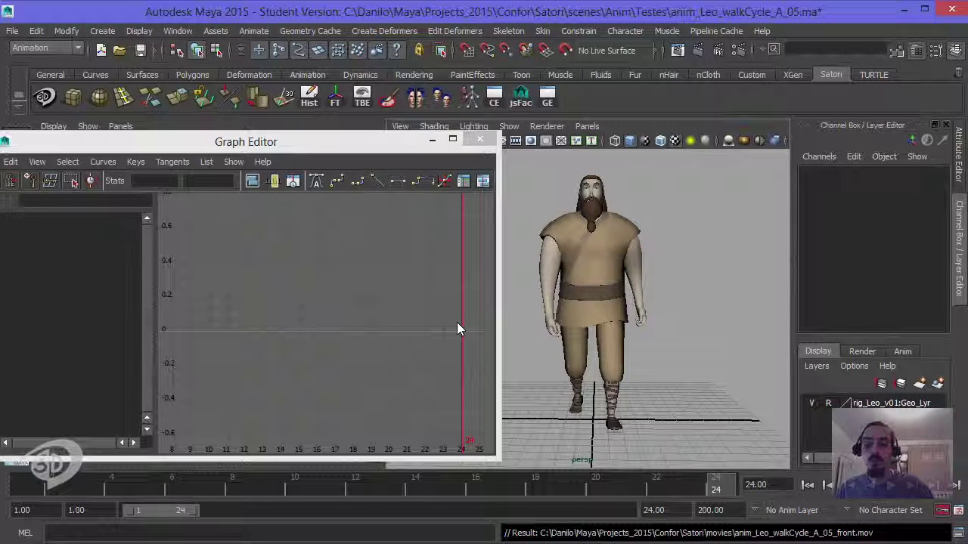
pyautogui.click(900, 486)
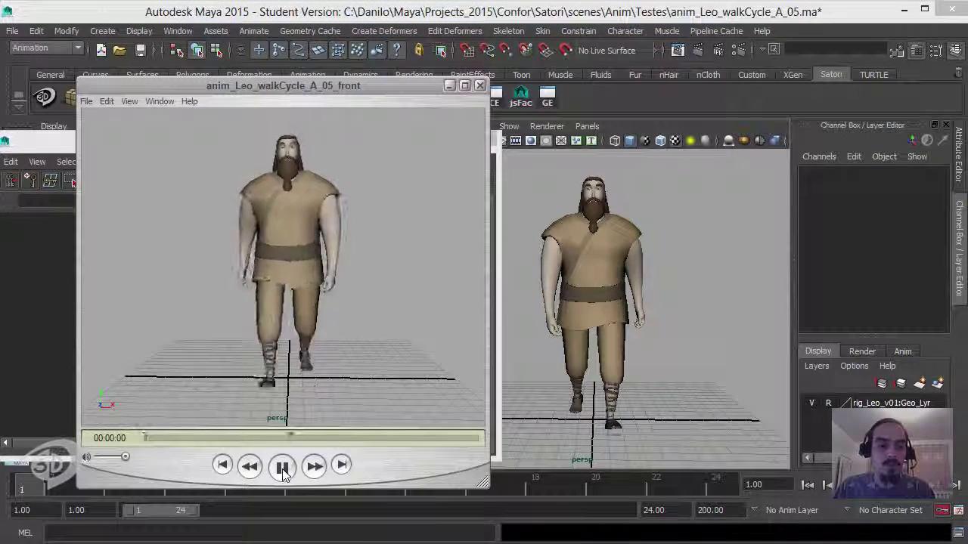
pyautogui.click(281, 466)
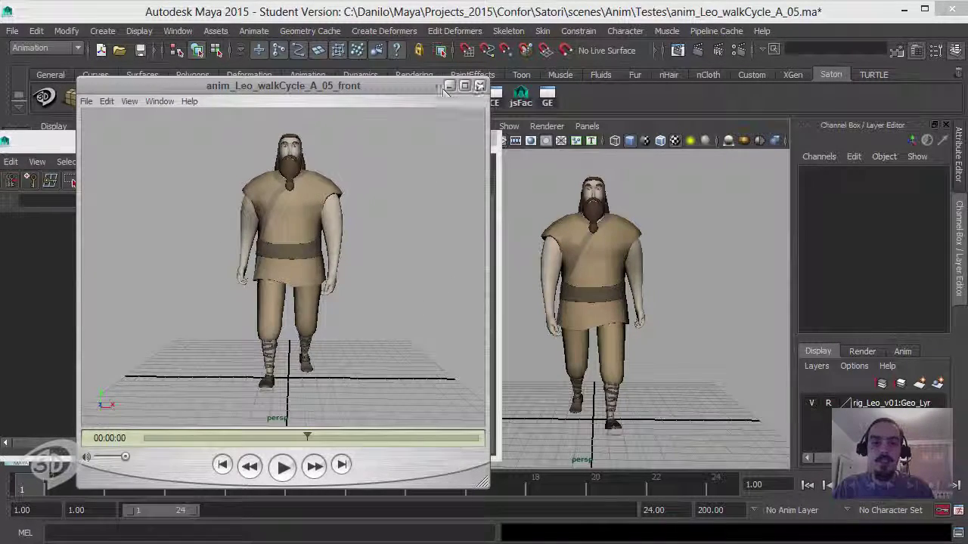
pyautogui.click(480, 85)
pyautogui.moveTo(644, 244)
pyautogui.keyDown('alt'); pyautogui.mouseDown()
pyautogui.moveTo(551, 297)
pyautogui.moveTo(520, 299)
pyautogui.mouseUp(); pyautogui.keyUp('alt')
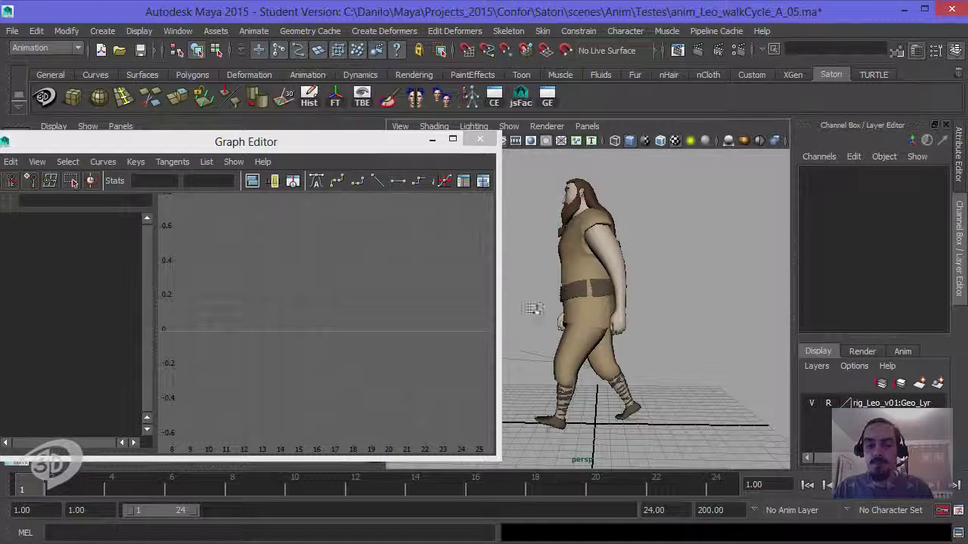
# Playblast the side view as anim_Leo_walkCycle_A_05_side.mov and pause the movie
pyautogui.rightClick(596, 497)
pyautogui.click(725, 476)
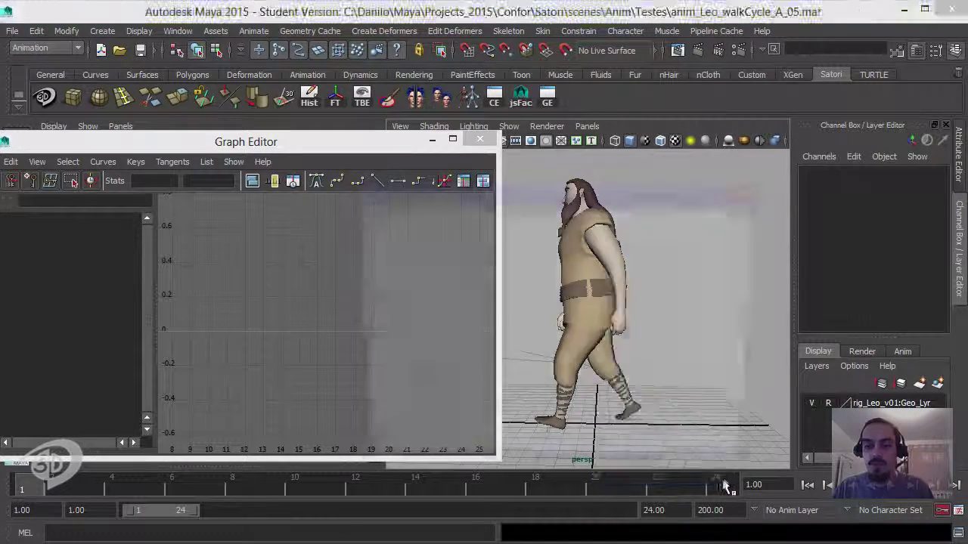
pyautogui.moveTo(752, 349); pyautogui.dragTo(752, 371)
pyautogui.write('anim_Leo_walkCycle_A_05_side')
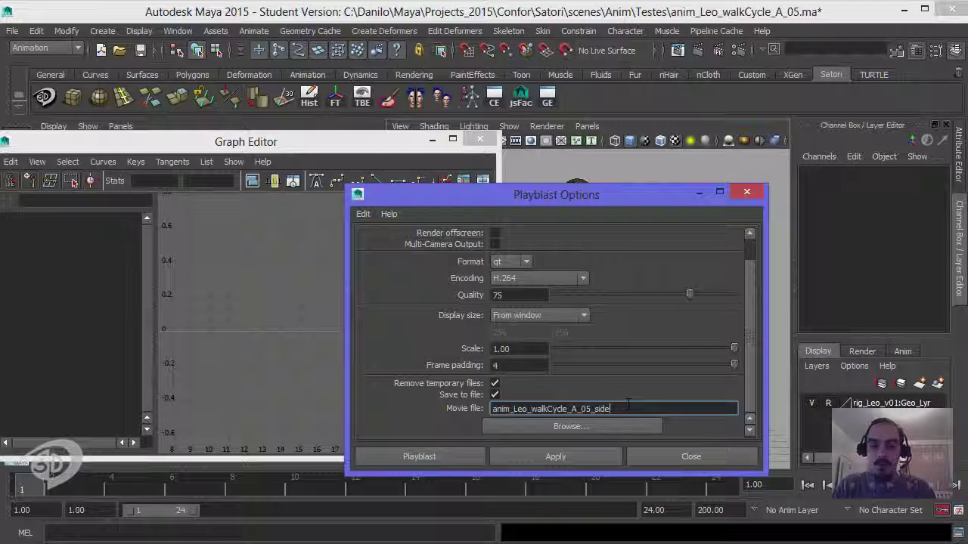
pyautogui.click(443, 458)
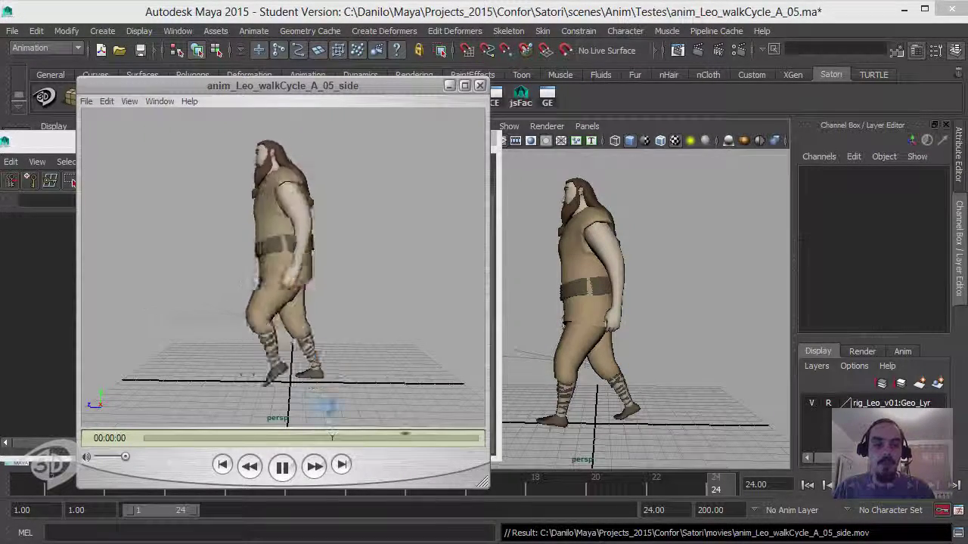
pyautogui.click(282, 467)
# Close the player, turn to Leo's back, and playblast it as anim_Leo_walkCycle_A_05_back
pyautogui.click(479, 85)
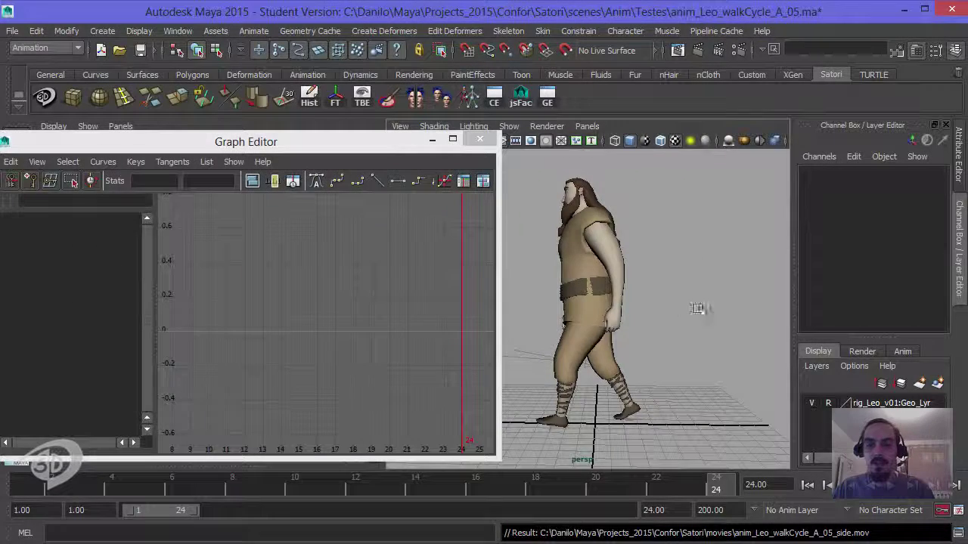
pyautogui.keyDown('alt'); pyautogui.moveTo(560, 317); pyautogui.dragTo(527, 309); pyautogui.keyUp('alt')
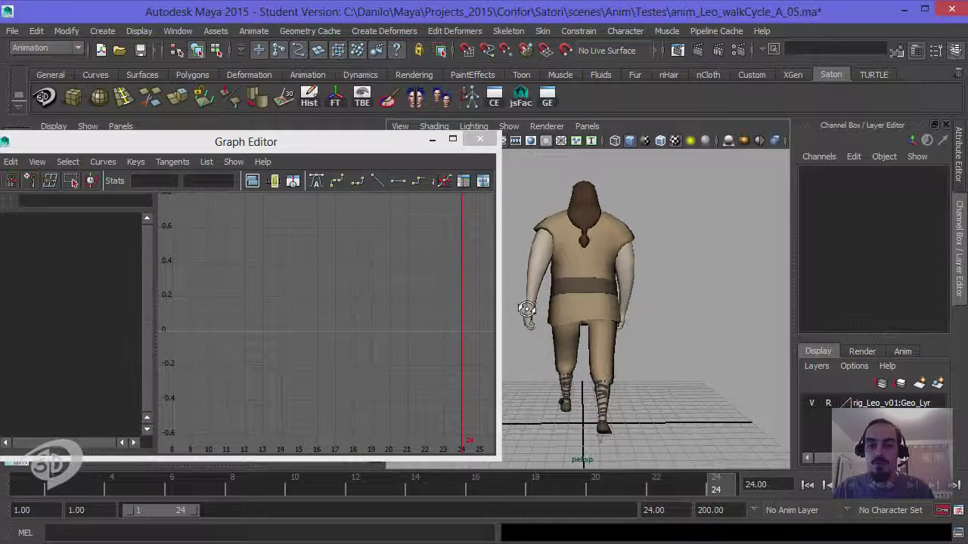
pyautogui.rightClick(668, 486)
pyautogui.click(794, 475)
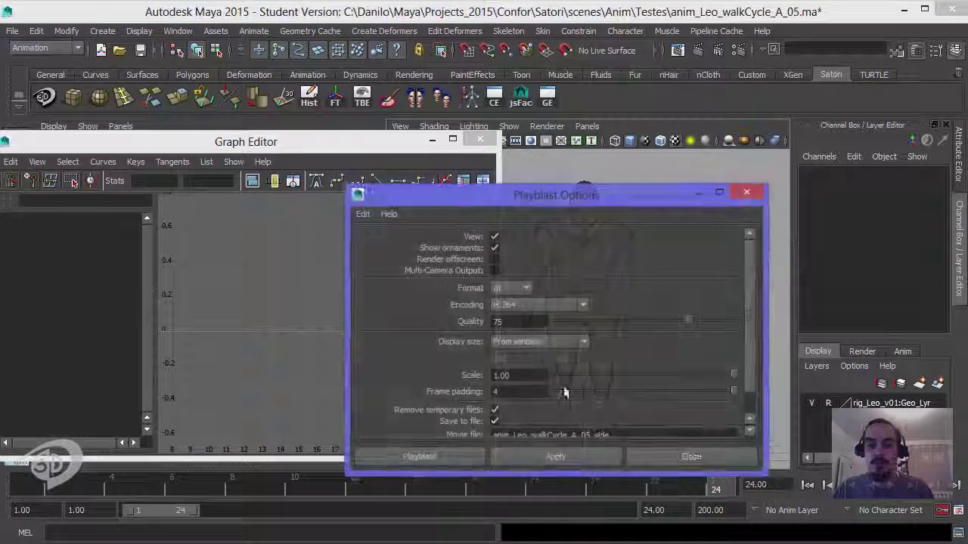
pyautogui.scroll(-1, 744, 345)
pyautogui.press('BackSpace')
pyautogui.press('BackSpace')
pyautogui.write('back')
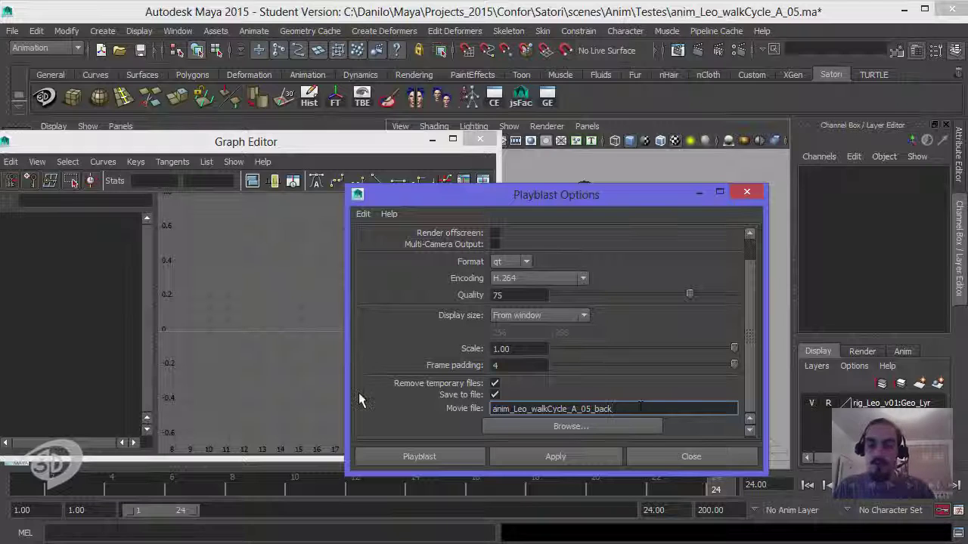
pyautogui.click(359, 458)
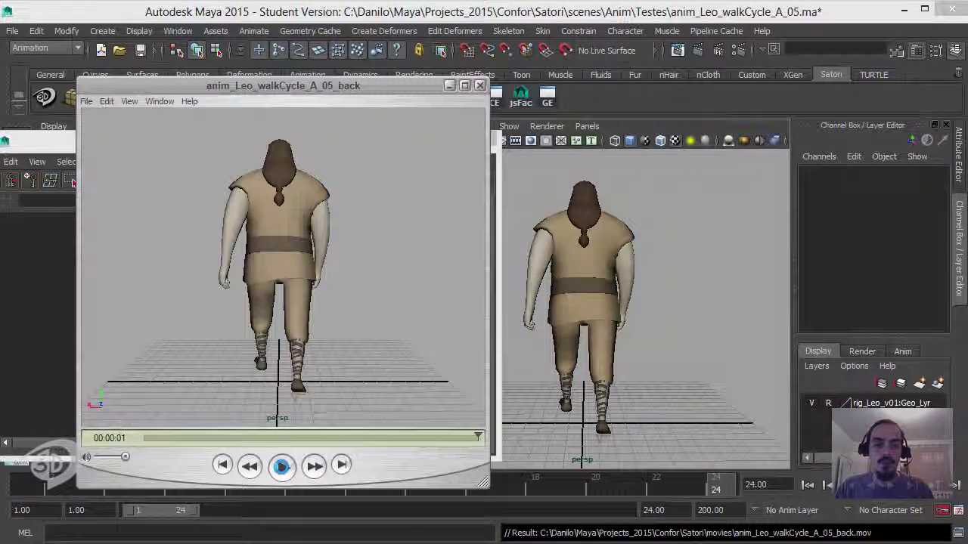
# Review and close the back-view movie, turn to the front view, and open Playblast Options
pyautogui.click(281, 465)
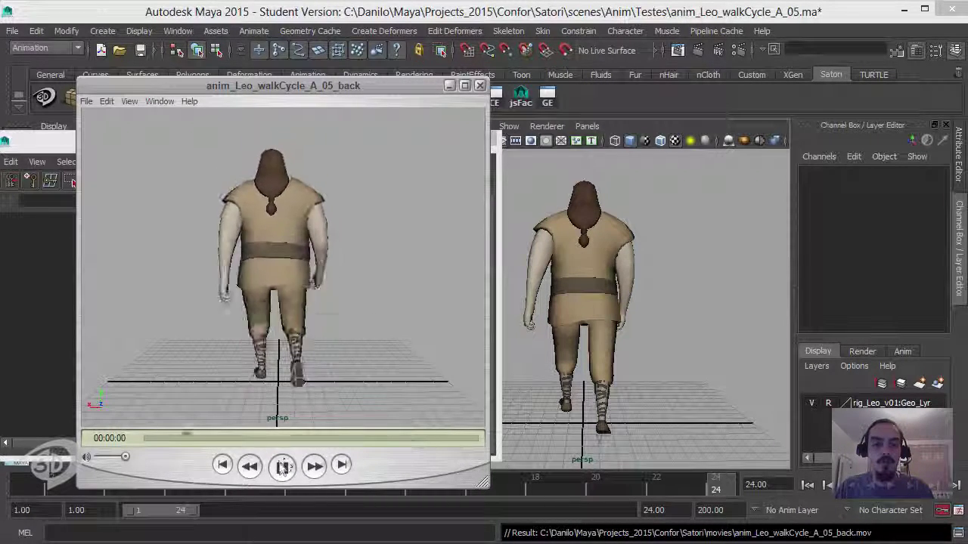
pyautogui.click(285, 465)
pyautogui.click(479, 86)
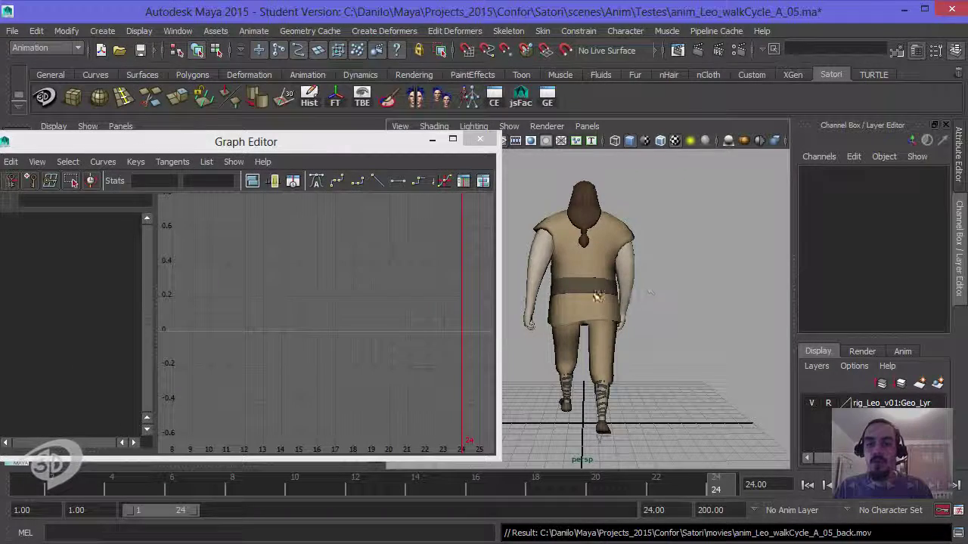
pyautogui.moveTo(587, 291)
pyautogui.keyDown('alt'); pyautogui.mouseDown()
pyautogui.moveTo(767, 303)
pyautogui.moveTo(732, 298)
pyautogui.moveTo(740, 301)
pyautogui.moveTo(717, 310)
pyautogui.mouseUp(); pyautogui.keyUp('alt')
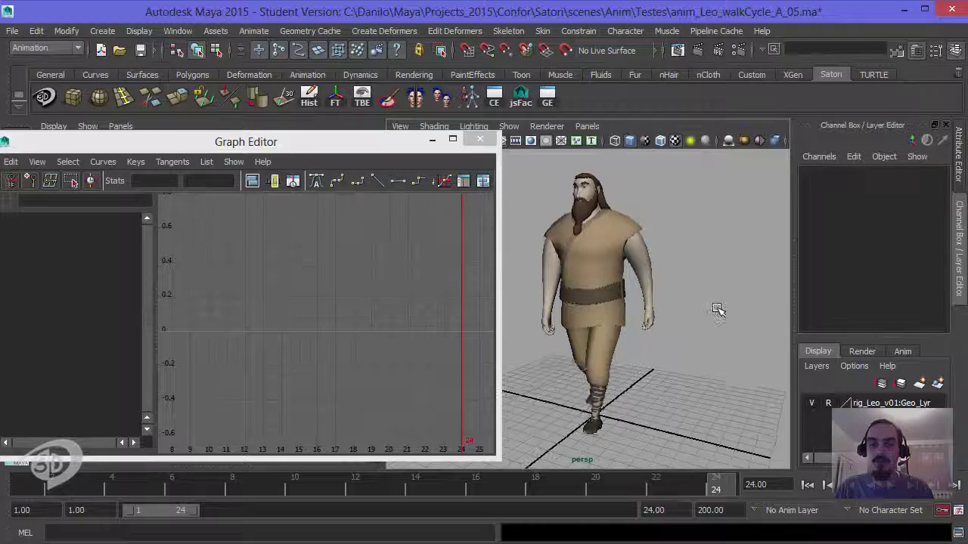
pyautogui.rightClick(665, 490)
pyautogui.click(790, 484)
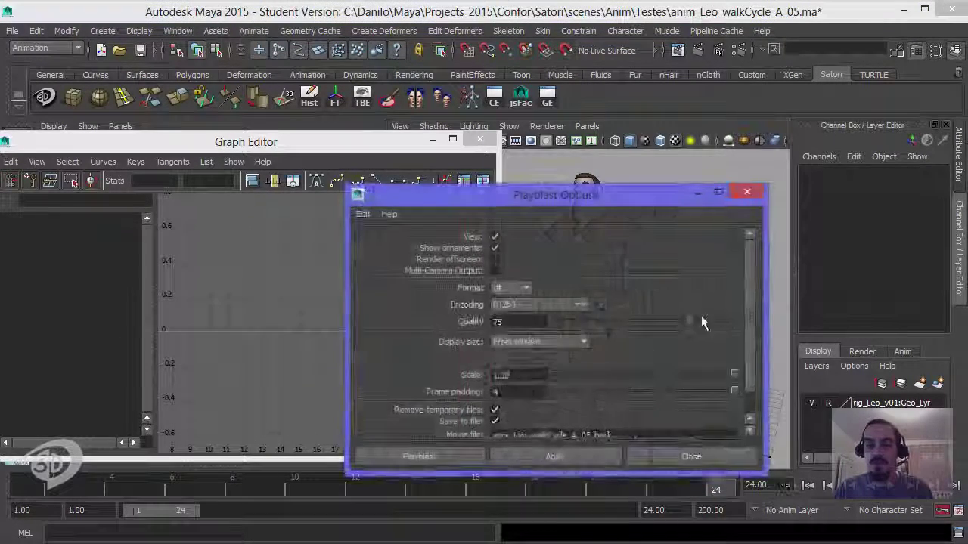
# Playblast the front view as anim_Leo_walkCycle_A_05_persp, then pause and close the movie
pyautogui.scroll(-2, 701, 316)
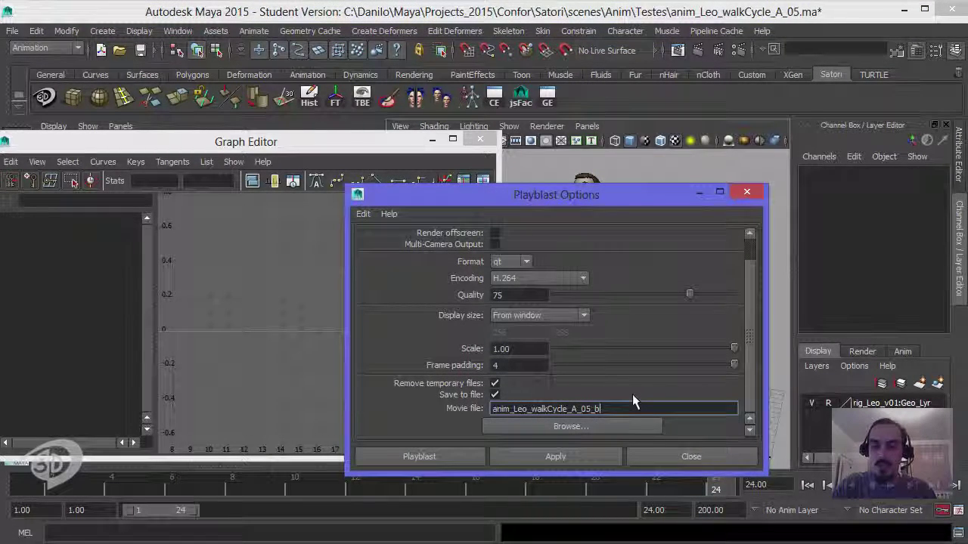
pyautogui.press('BackSpace')
pyautogui.write('persp')
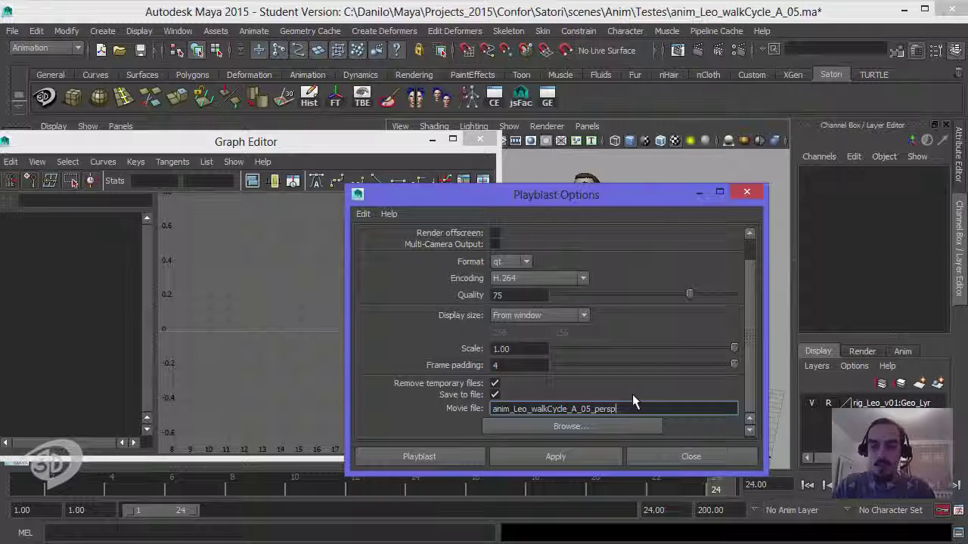
pyautogui.click(438, 457)
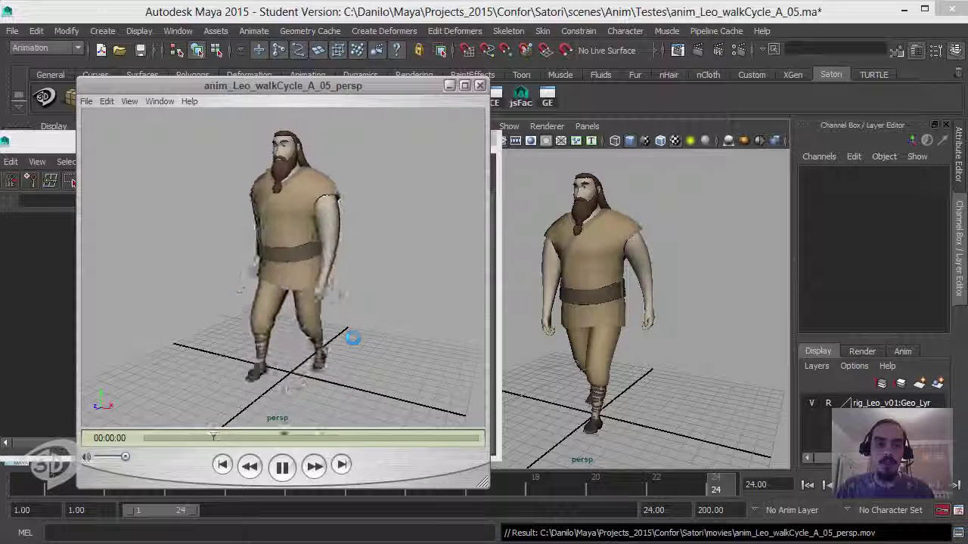
pyautogui.click(281, 467)
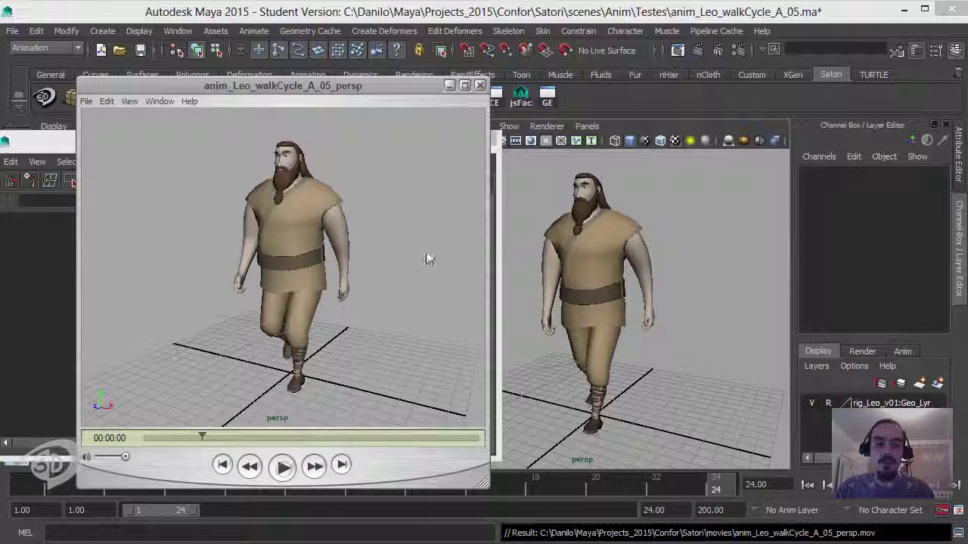
pyautogui.click(481, 86)
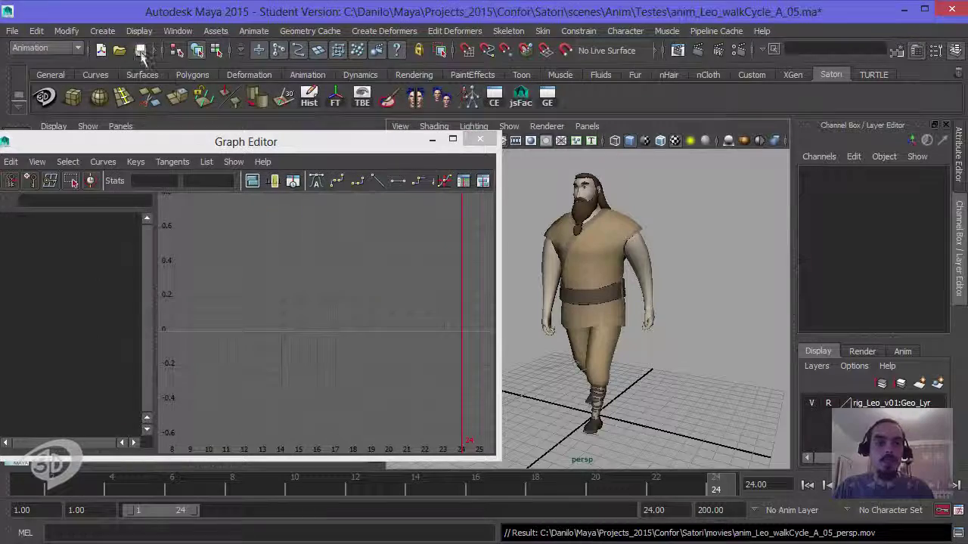
# Save the scene, then save it as anim_Leo_walkCycle_A_06.ma, accepting the student-version warnings
pyautogui.click(140, 50)
pyautogui.click(488, 293)
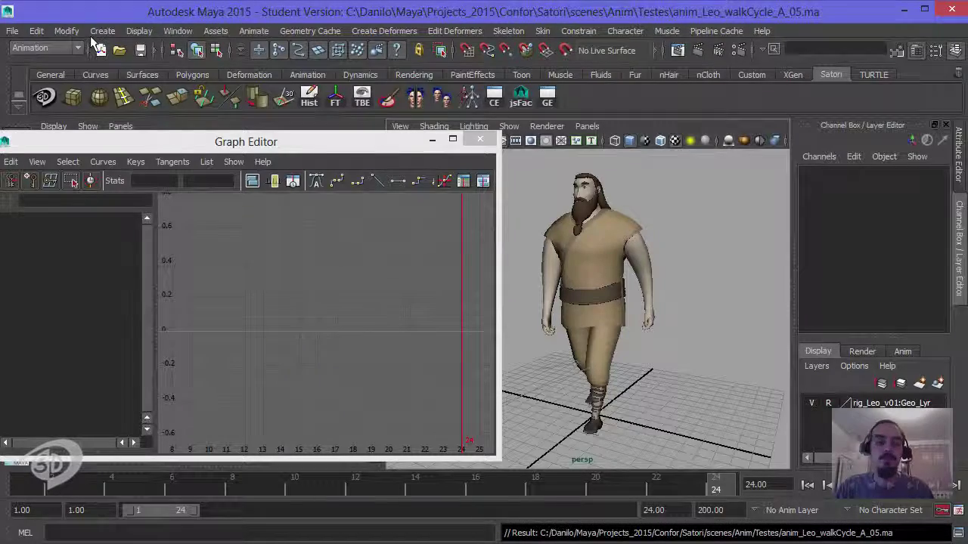
pyautogui.click(12, 31)
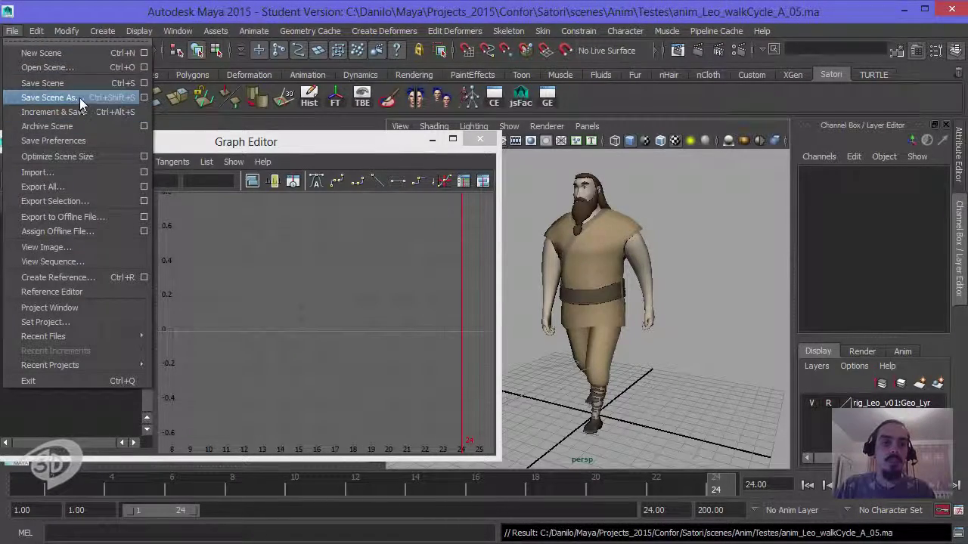
pyautogui.click(79, 99)
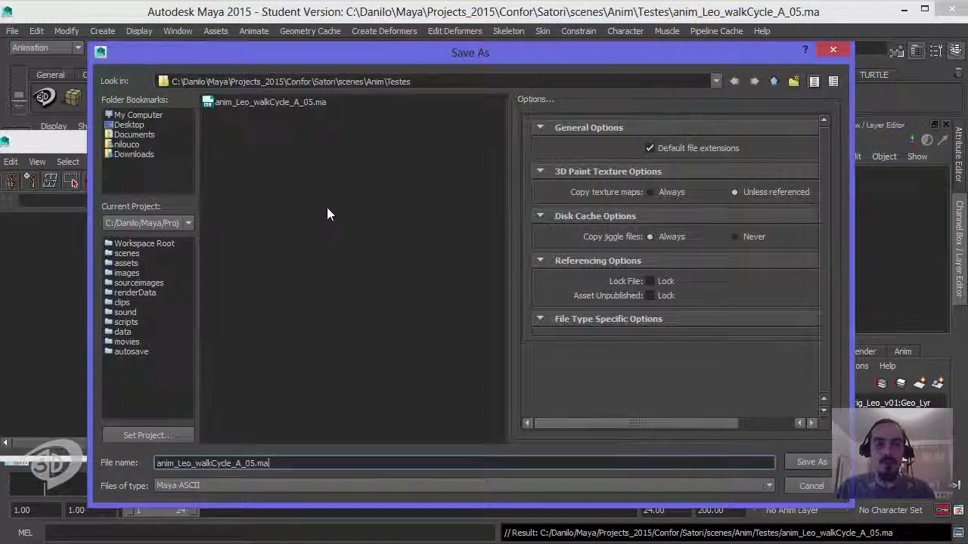
pyautogui.click(248, 468)
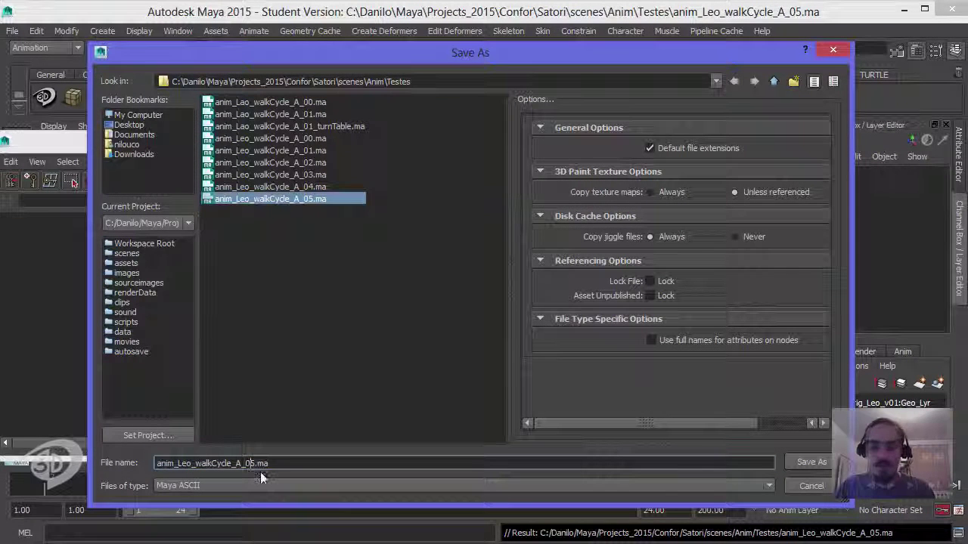
pyautogui.hotkey('shift', 'Right')
pyautogui.write('6')
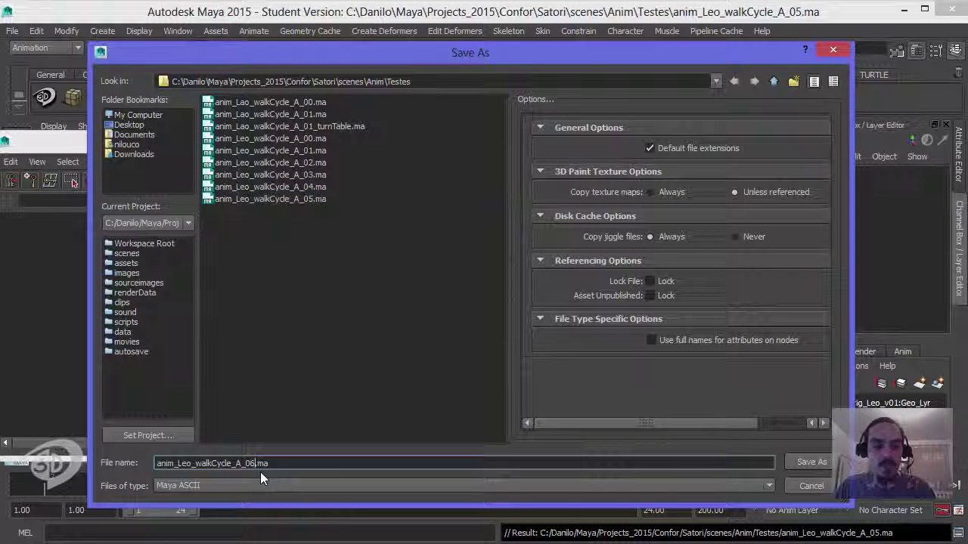
pyautogui.click(810, 460)
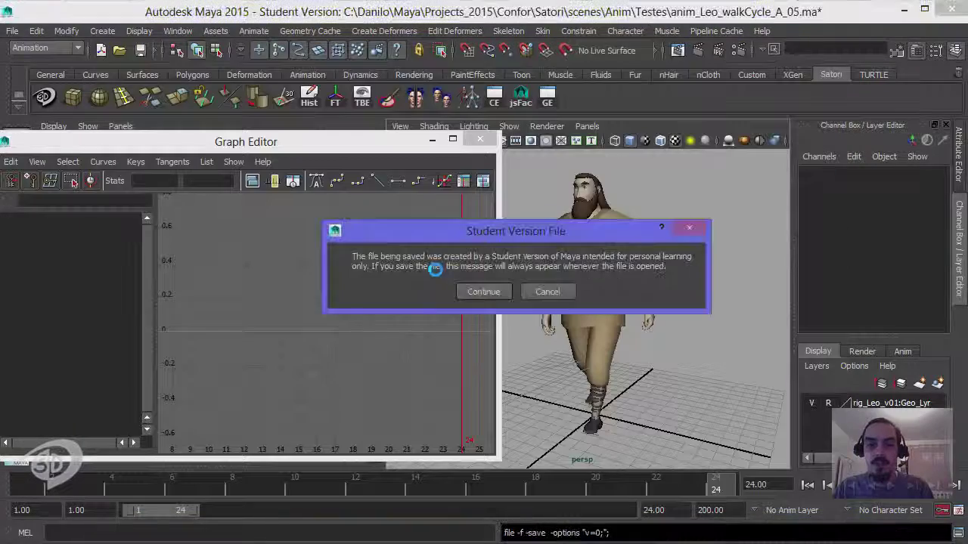
pyautogui.click(476, 292)
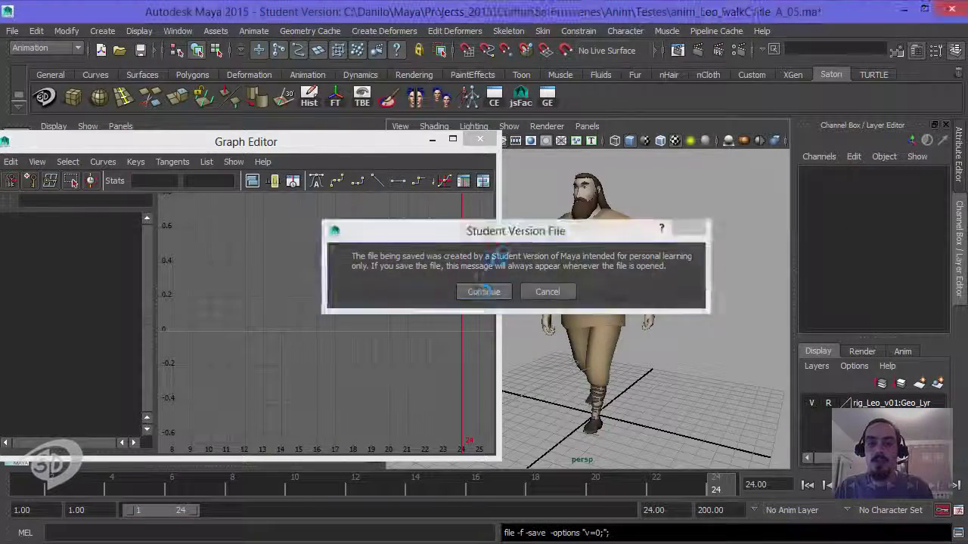
pyautogui.click(480, 292)
pyautogui.click(509, 126)
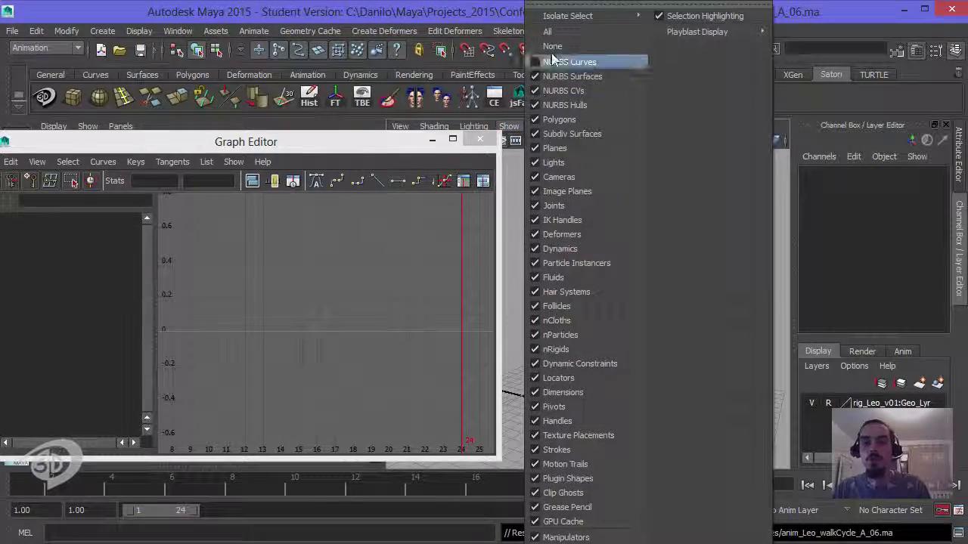
# Show NURBS curves in the viewport and select every *:*_Ctrl control
pyautogui.click(578, 61)
pyautogui.write('*:*_Ctrl')
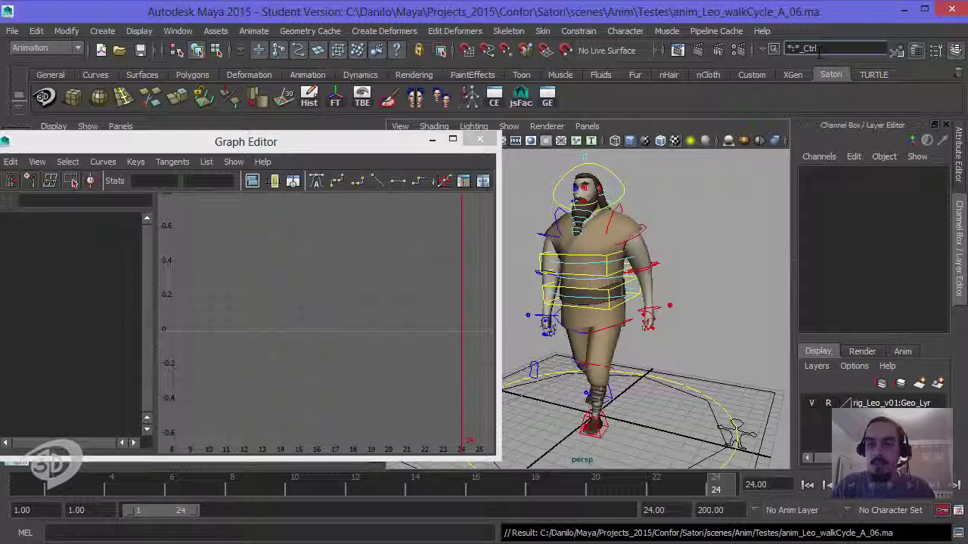
pyautogui.press('Return')
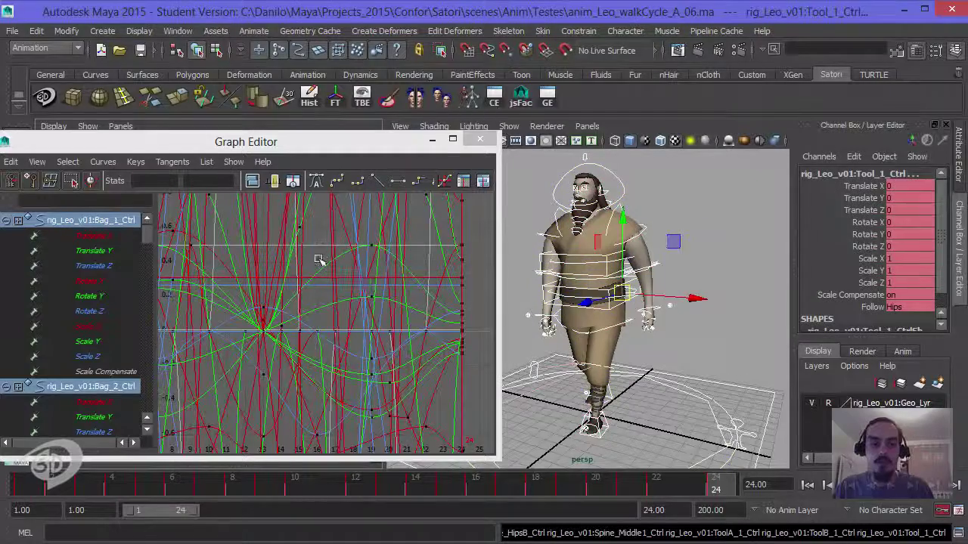
pyautogui.press('a')
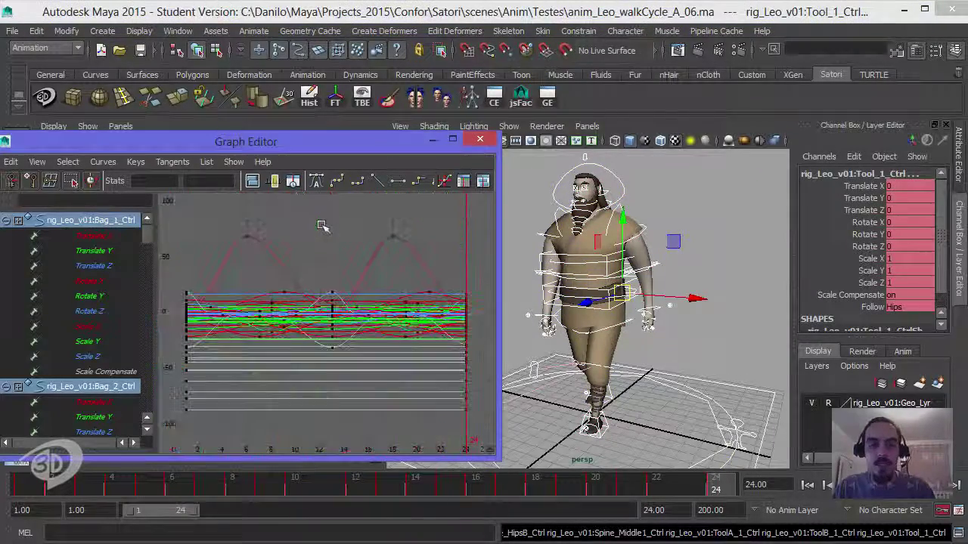
# Select every key on all the controls' animation curves in the Graph Editor
pyautogui.scroll(-1, 326, 255)
pyautogui.scroll(-1, 331, 252)
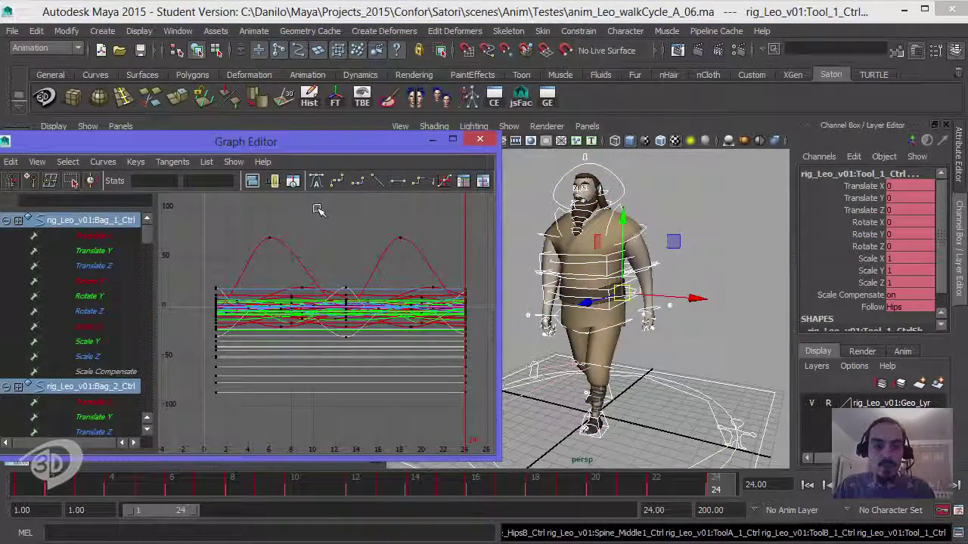
pyautogui.moveTo(319, 203); pyautogui.dragTo(321, 289)
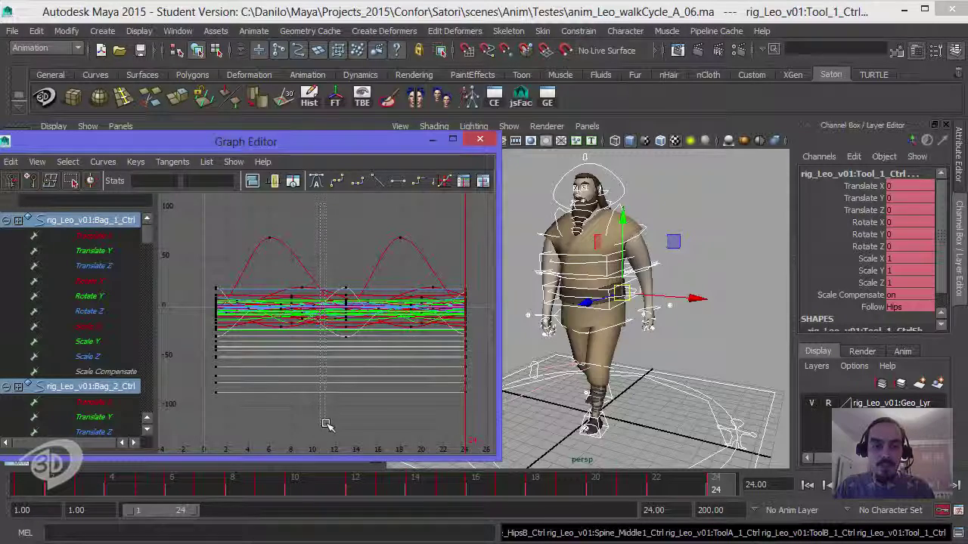
pyautogui.moveTo(324, 421); pyautogui.dragTo(323, 424)
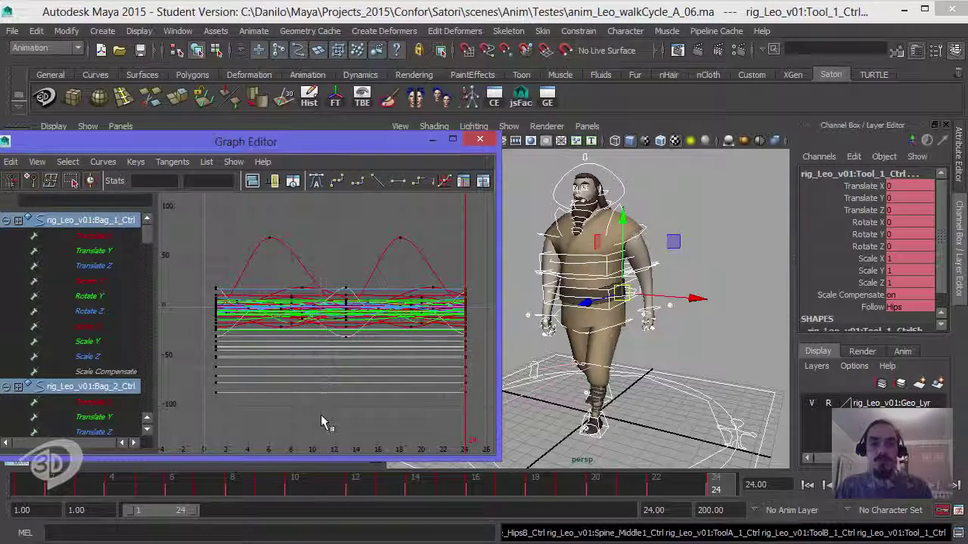
pyautogui.hotkey('ctrl', 'a')
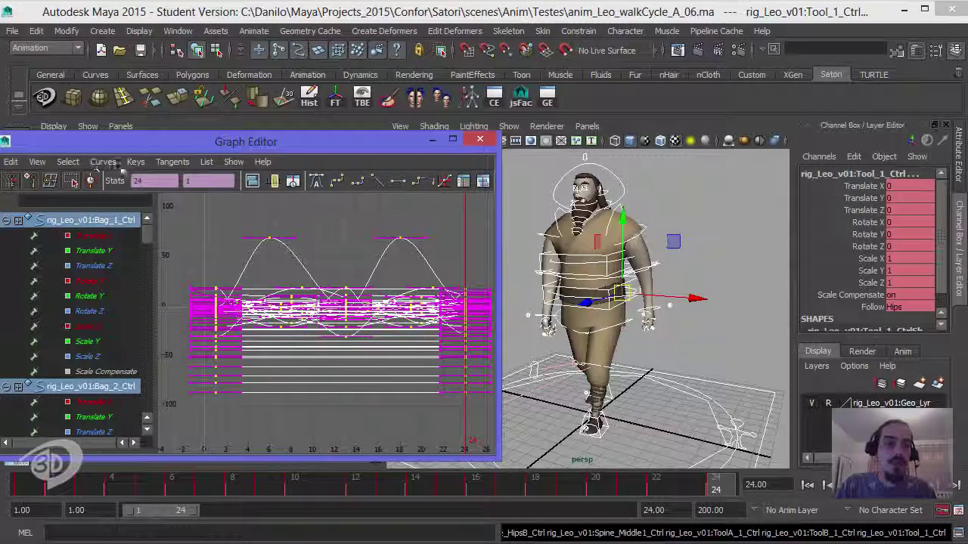
# Turn on infinity display in the Graph Editor so curve extensions show
pyautogui.click(38, 164)
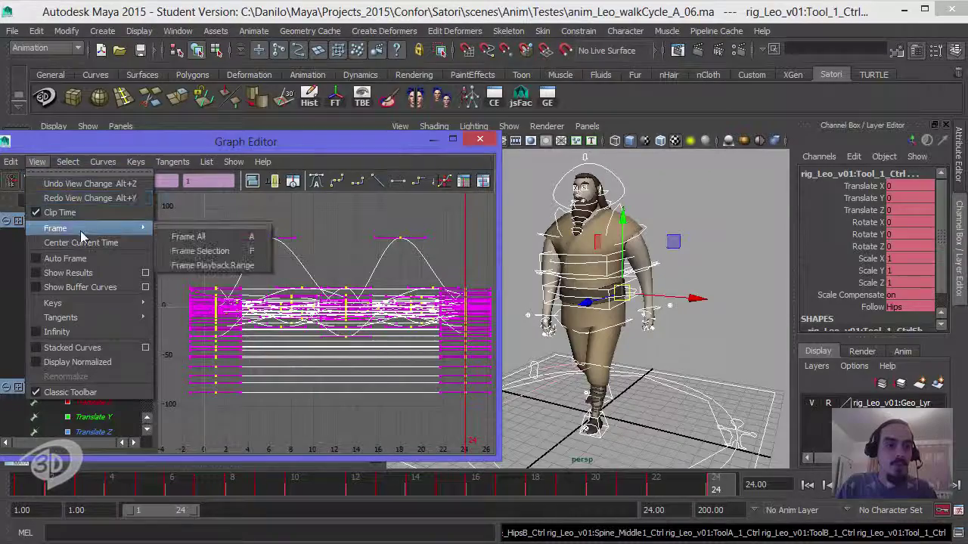
pyautogui.moveTo(56, 332)
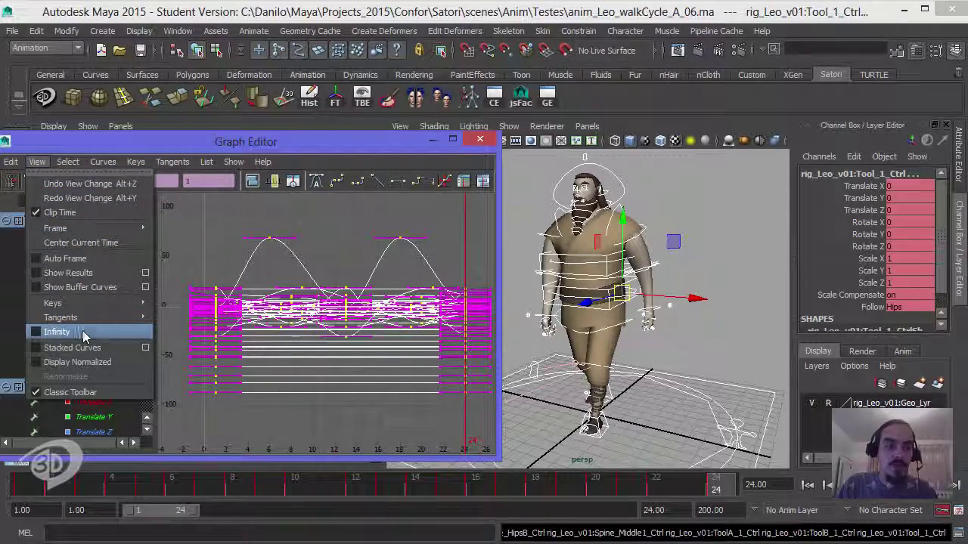
pyautogui.click(83, 335)
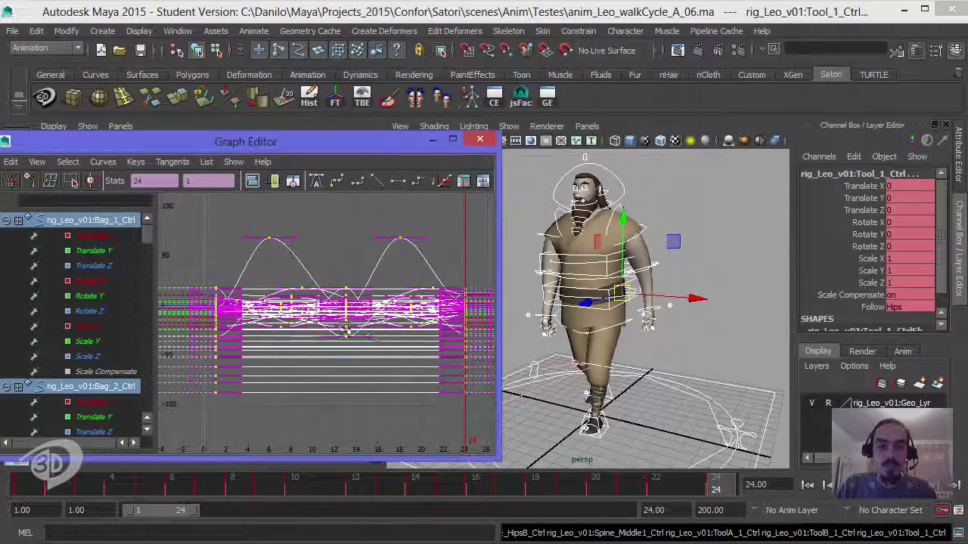
pyautogui.keyDown('alt'); pyautogui.moveTo(312, 323); pyautogui.dragTo(301, 326, button='middle'); pyautogui.keyUp('alt')
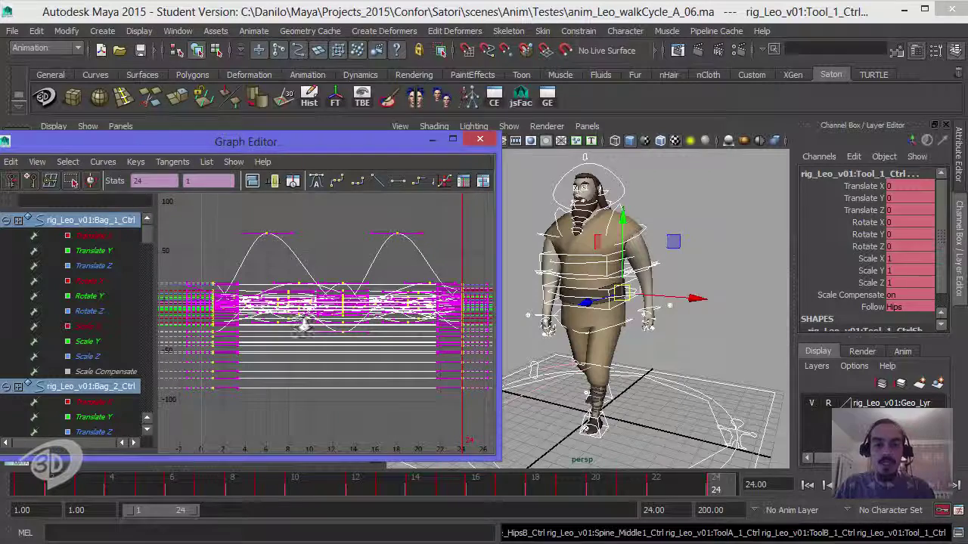
pyautogui.scroll(-5, 281, 327)
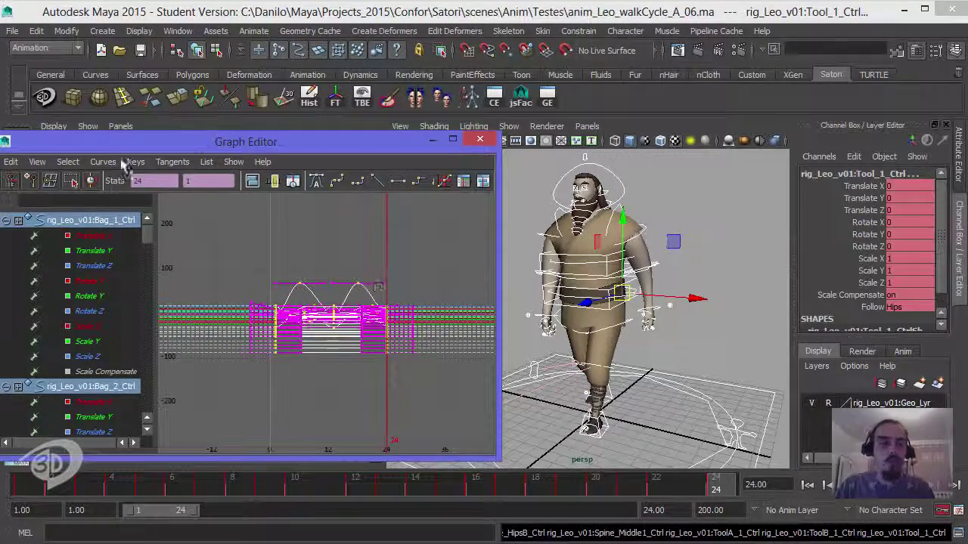
# Set both pre- and post-infinity of all curves to Cycle with Offset
pyautogui.click(104, 164)
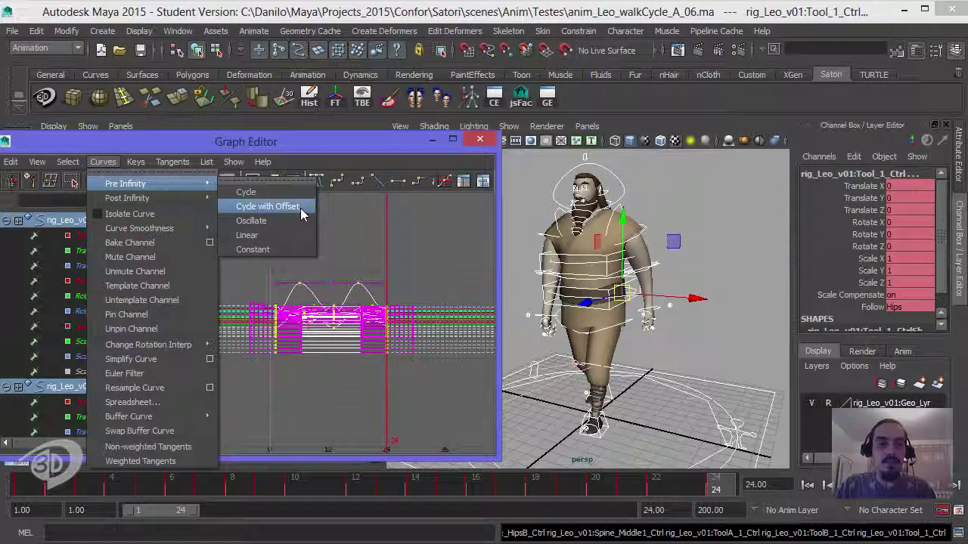
pyautogui.click(303, 213)
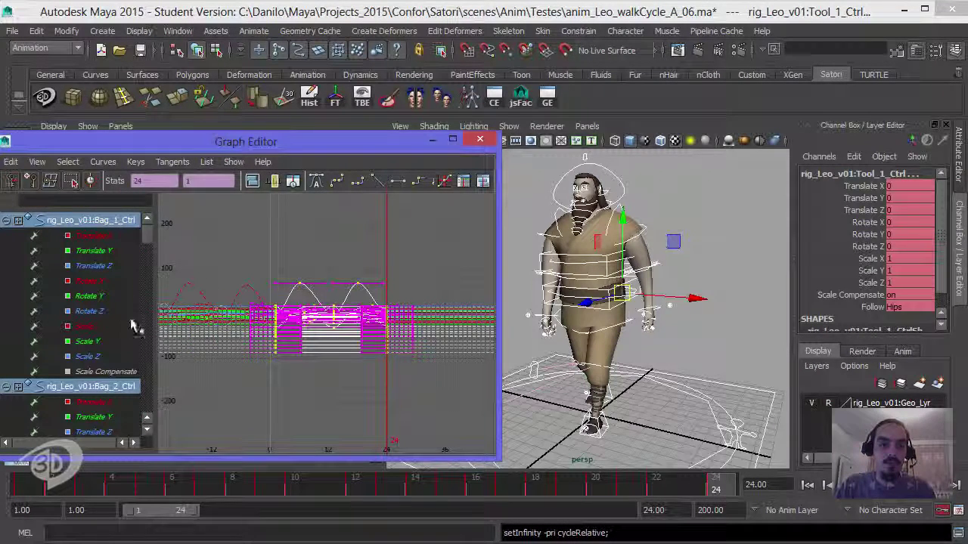
pyautogui.click(103, 162)
pyautogui.moveTo(127, 198)
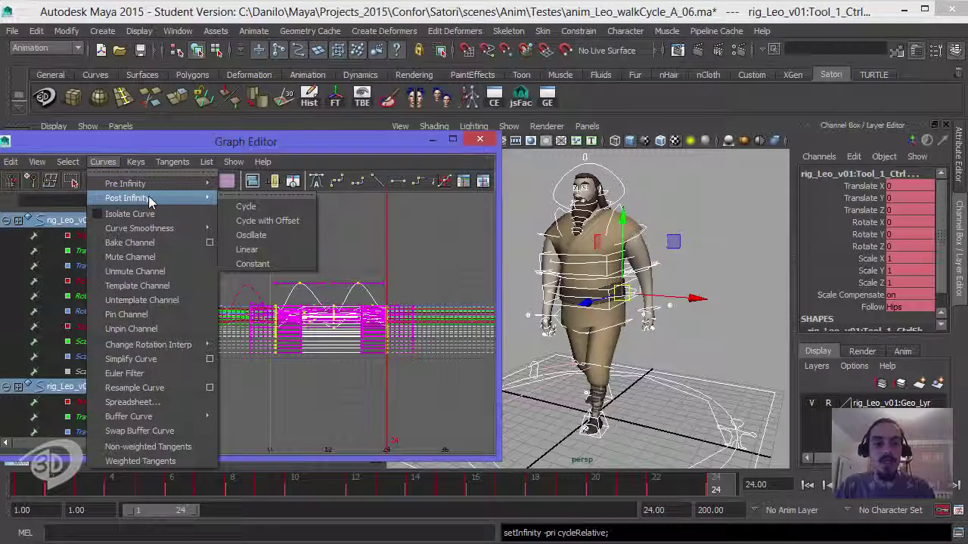
pyautogui.click(300, 220)
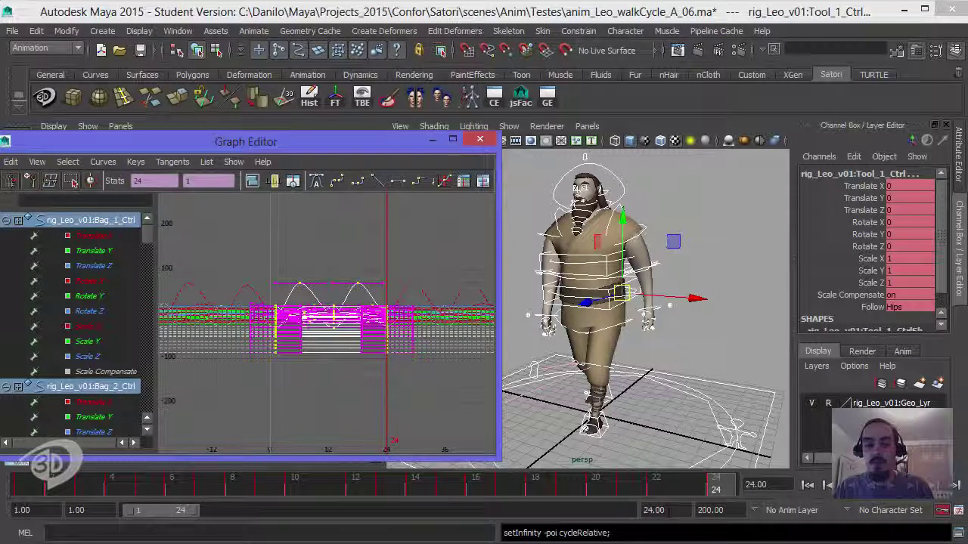
pyautogui.click(669, 511)
pyautogui.write('2')
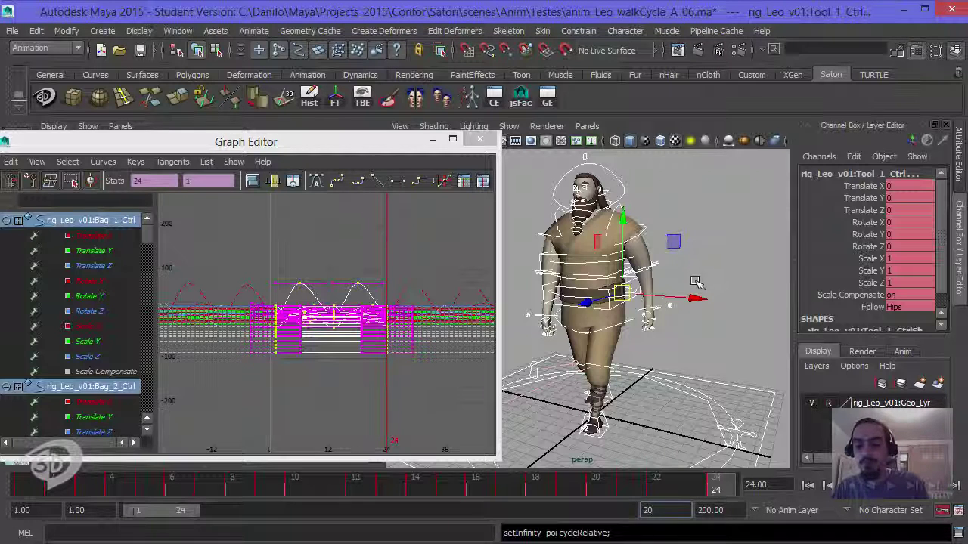
# Set the animation end time to 200 and clear the selection
pyautogui.write('0')
pyautogui.press('Return')
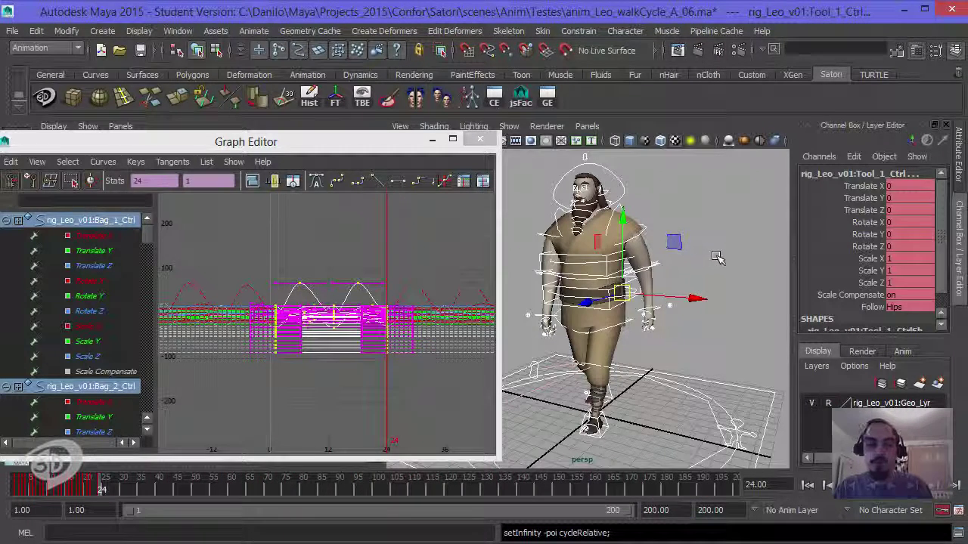
pyautogui.click(433, 144)
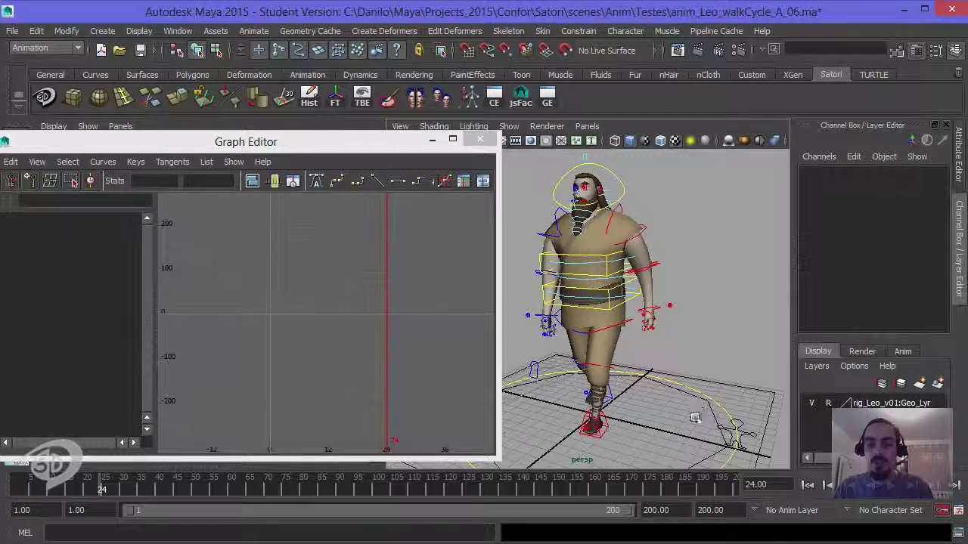
# Play the walk, scrub to around frame 141, and orbit to check Leo from several angles
pyautogui.click(893, 485)
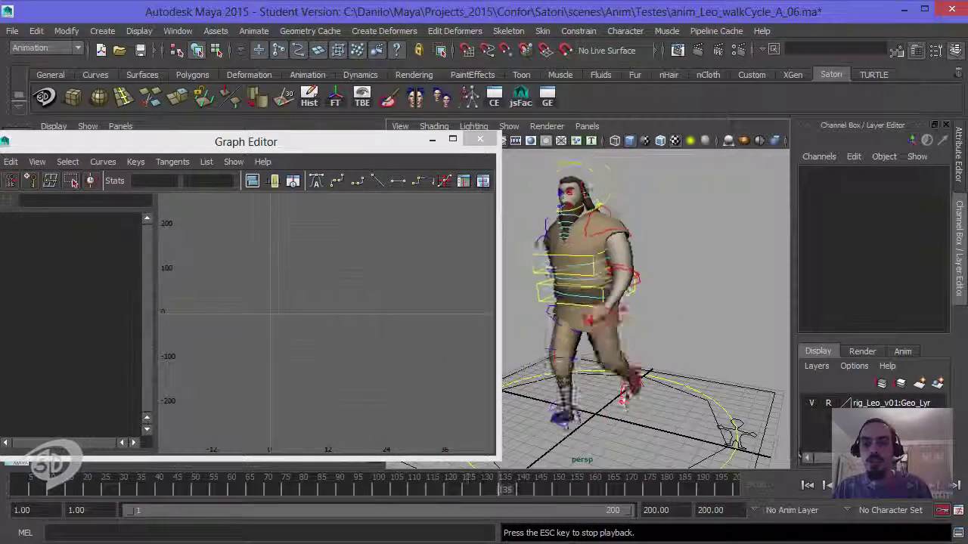
pyautogui.press('Escape')
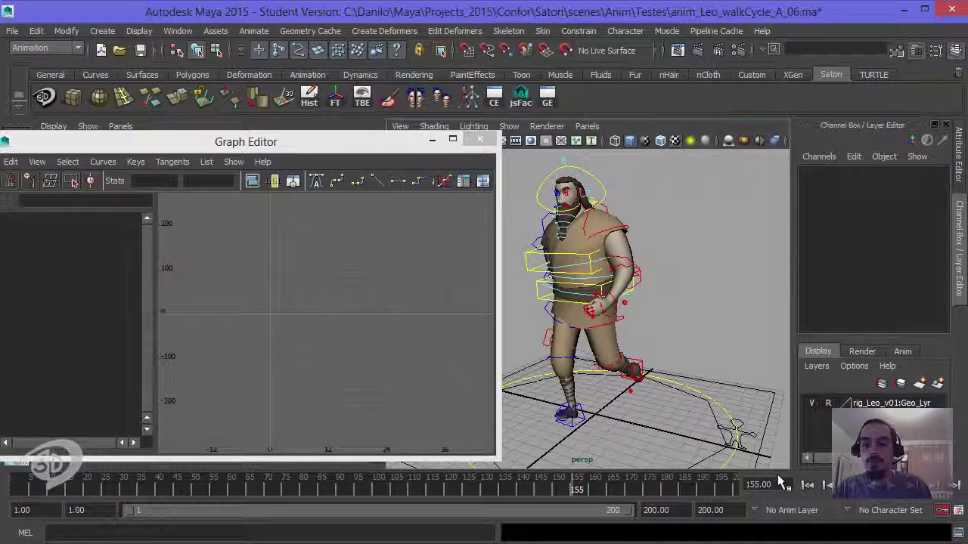
pyautogui.click(807, 486)
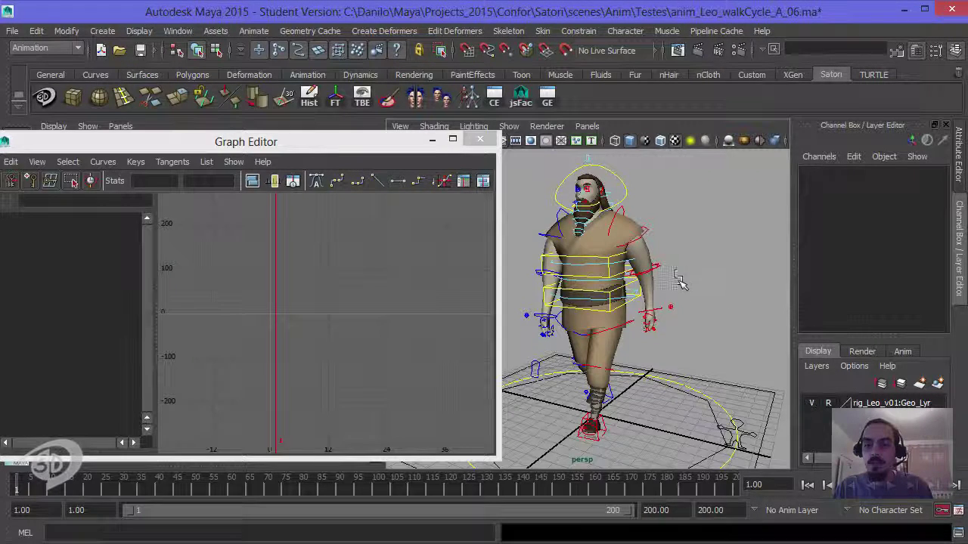
pyautogui.moveTo(492, 484); pyautogui.dragTo(784, 503)
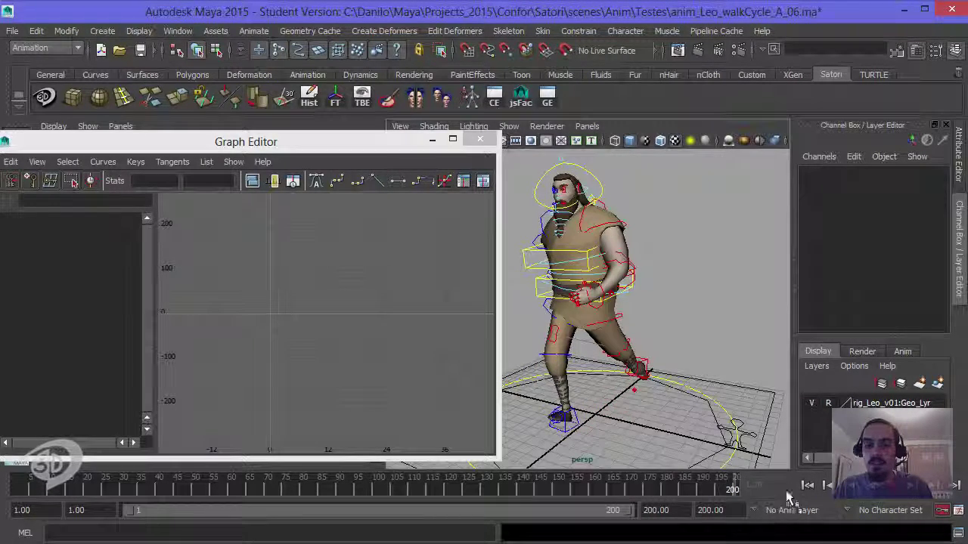
pyautogui.keyDown('alt'); pyautogui.moveTo(703, 320); pyautogui.dragTo(416, 319); pyautogui.keyUp('alt')
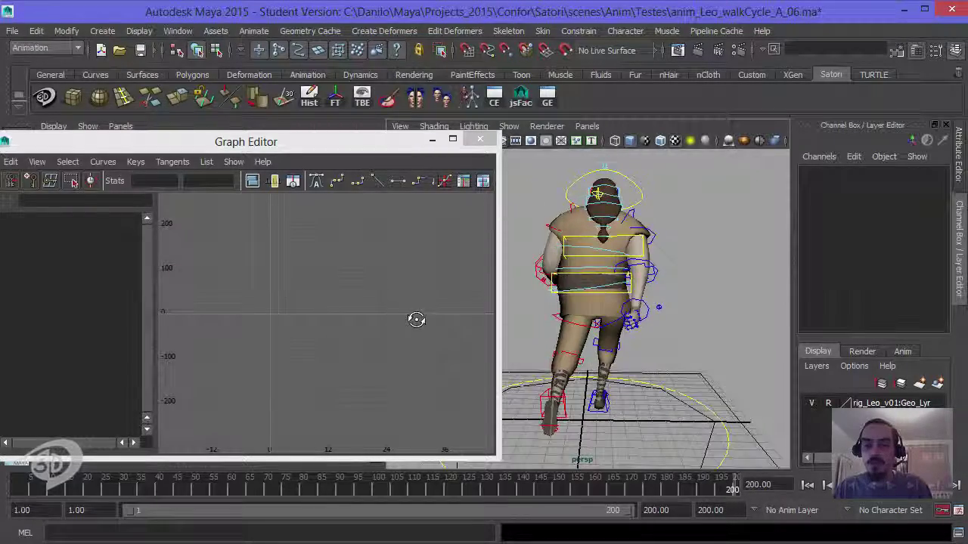
pyautogui.keyDown('alt'); pyautogui.moveTo(415, 319); pyautogui.dragTo(674, 329); pyautogui.keyUp('alt')
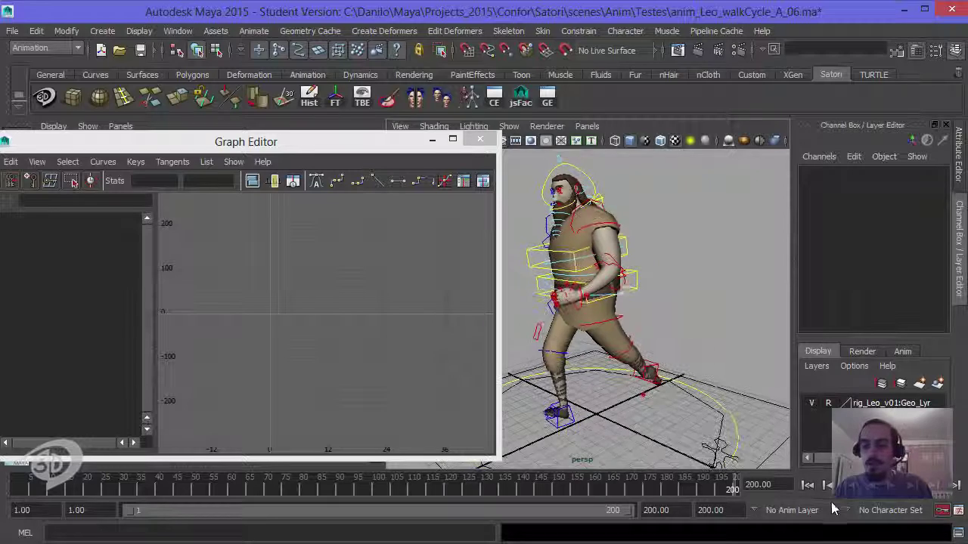
pyautogui.click(807, 485)
pyautogui.write('*:*_Ctrl')
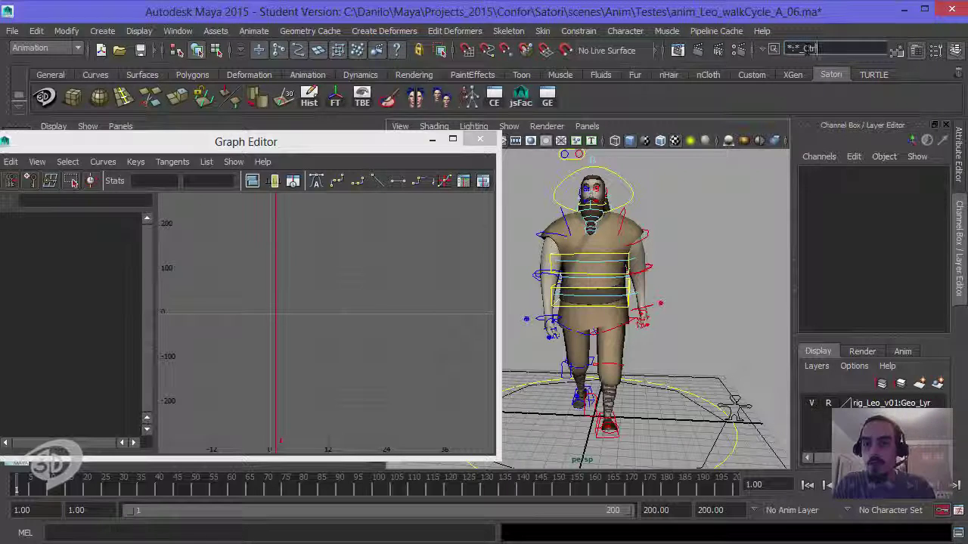
# Select all *_Ctrl rig controls, then select and frame all their keys in the Graph Editor
pyautogui.click(807, 48)
pyautogui.click(603, 277)
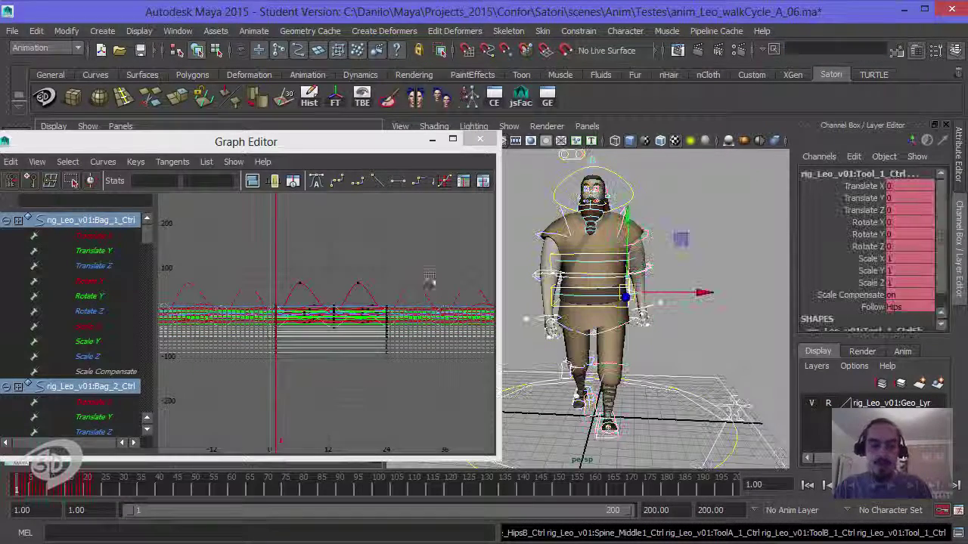
pyautogui.click(322, 278)
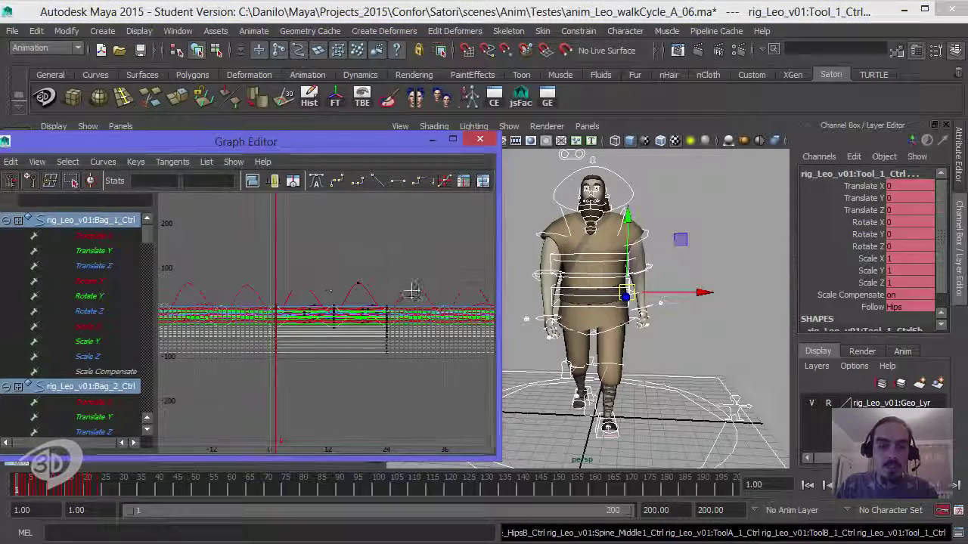
pyautogui.keyDown('alt'); pyautogui.moveTo(410, 287); pyautogui.dragTo(426, 290, button='middle'); pyautogui.keyUp('alt')
pyautogui.keyDown('alt'); pyautogui.moveTo(426, 289); pyautogui.dragTo(333, 270, button='right'); pyautogui.keyUp('alt')
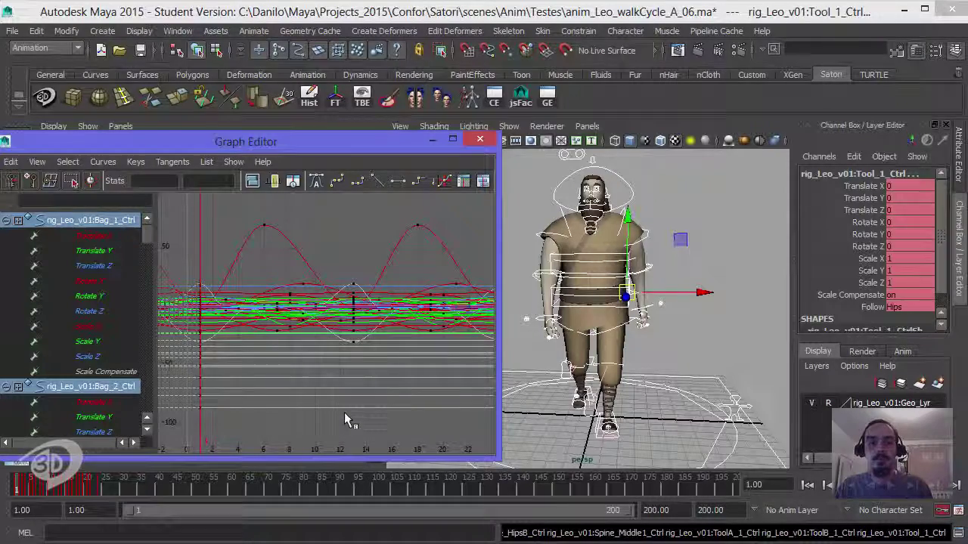
pyautogui.hotkey('ctrl', 'a')
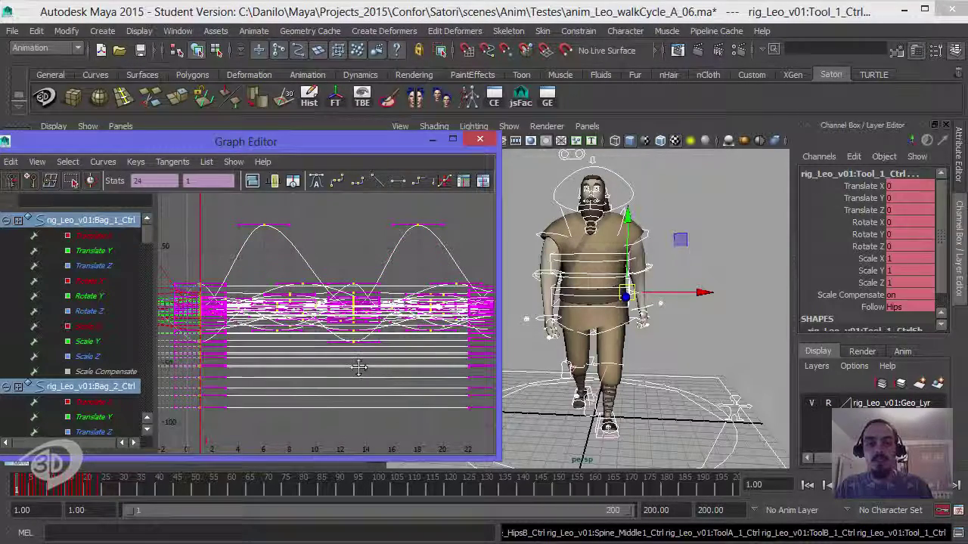
pyautogui.press('f')
pyautogui.press('a')
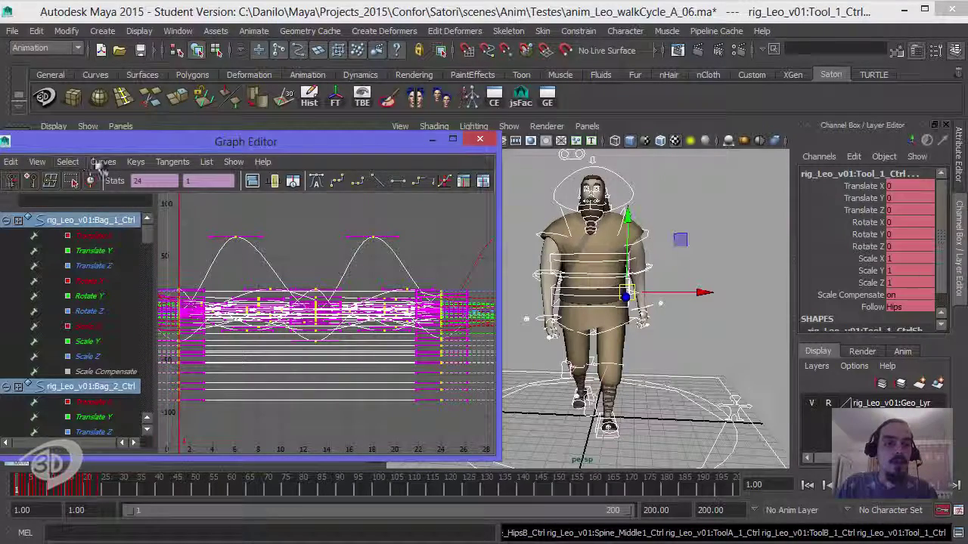
# Set post-infinity of all curves to Cycle and inspect the repeats past frame 24
pyautogui.click(102, 162)
pyautogui.moveTo(127, 198)
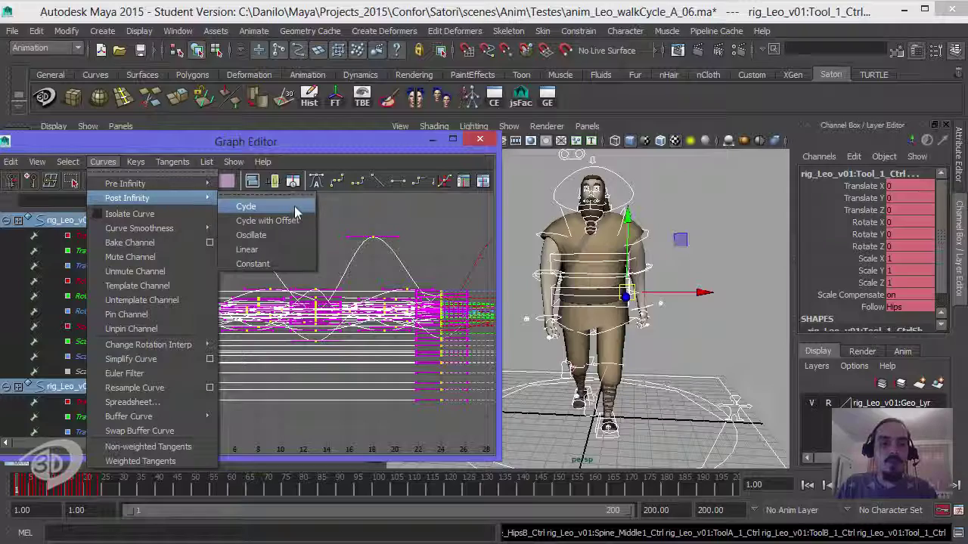
pyautogui.click(295, 206)
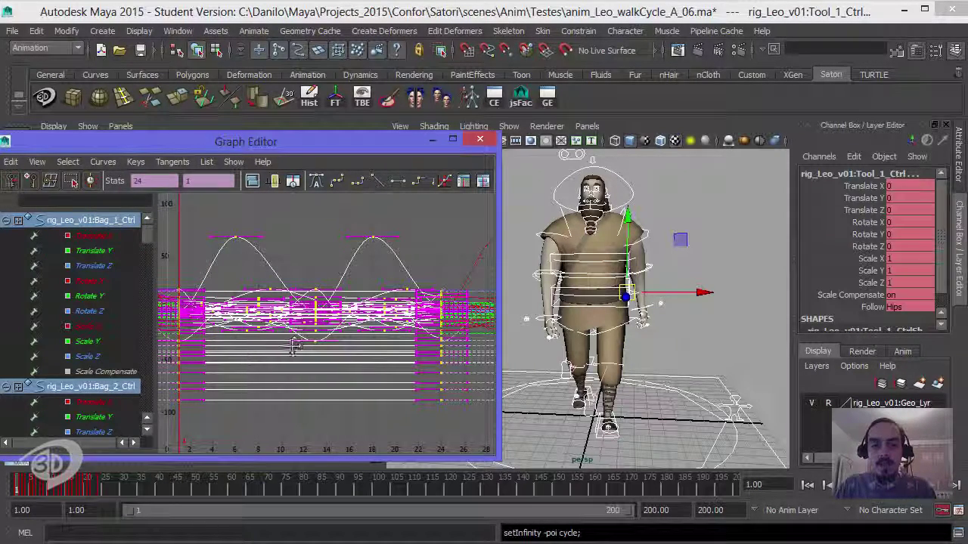
pyautogui.keyDown('alt'); pyautogui.moveTo(294, 347); pyautogui.dragTo(368, 346, button='middle'); pyautogui.keyUp('alt')
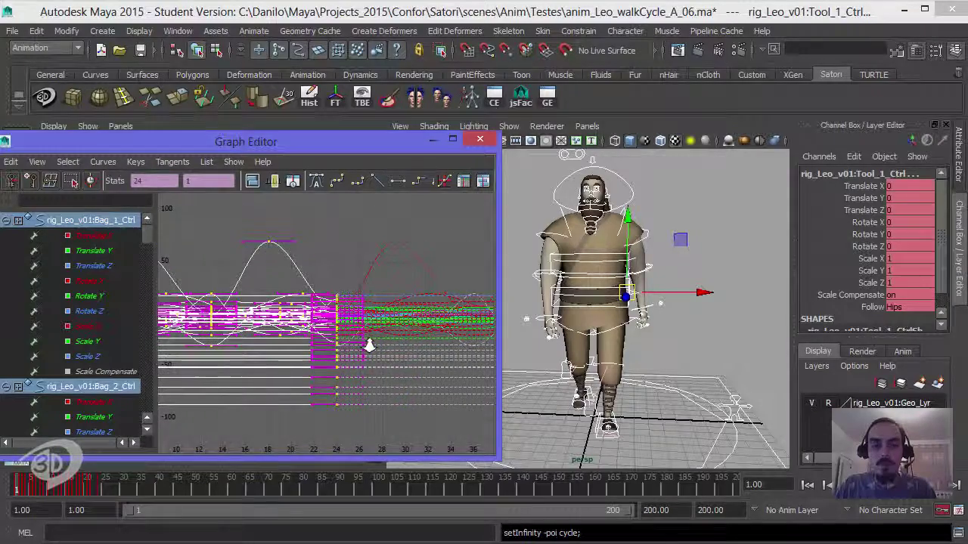
pyautogui.keyDown('alt'); pyautogui.moveTo(369, 345); pyautogui.dragTo(372, 211, button='right'); pyautogui.keyUp('alt')
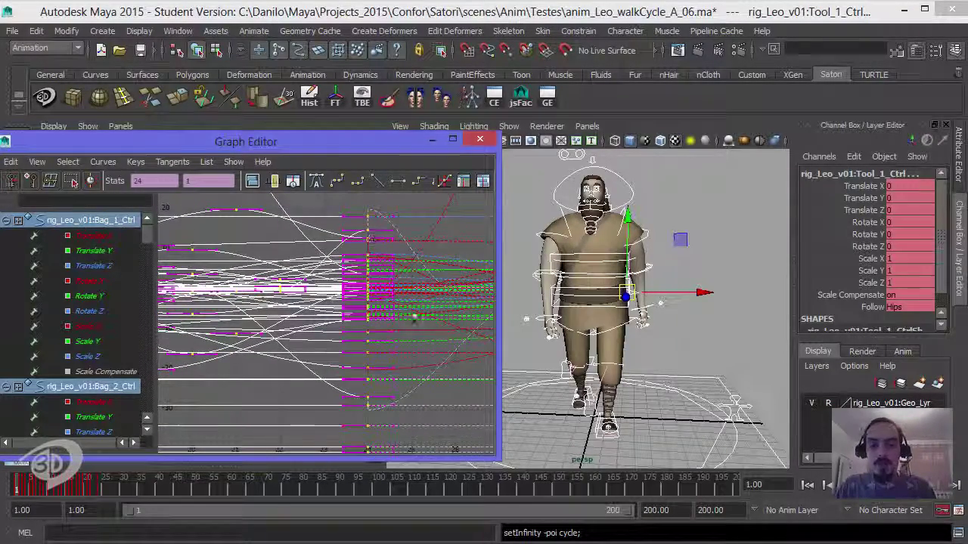
# Play back the cycling walk, stop it, and return to frame 1
pyautogui.hotkey('alt', 'v')
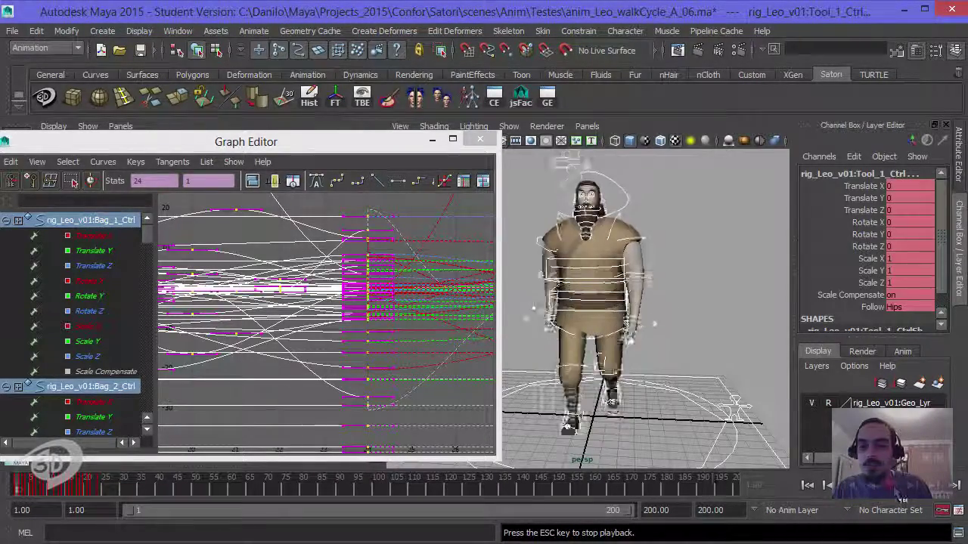
pyautogui.click(901, 499)
pyautogui.hotkey('alt', 'shift', 'v')
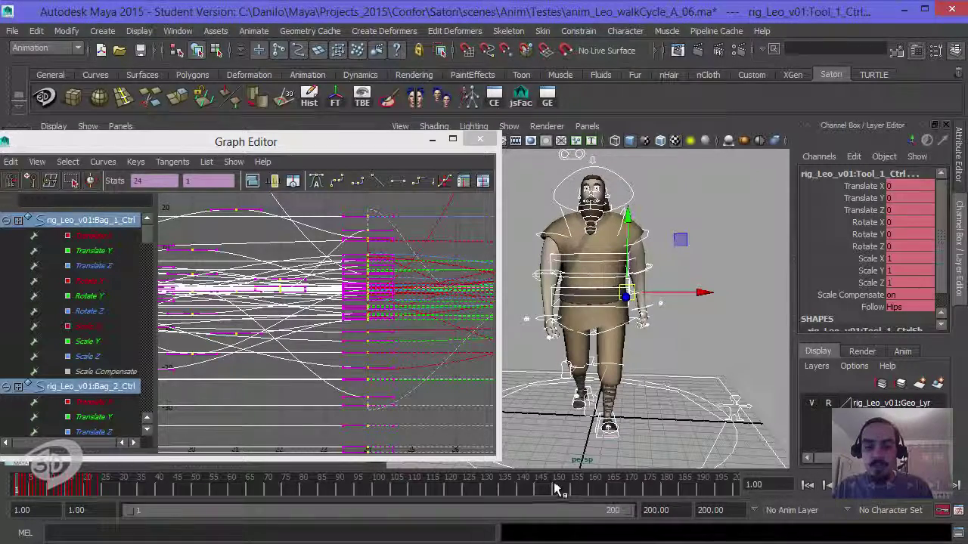
# Playblast from the time slider with the movie file renamed anim_Leo_walkCycle_A_06_turnTable
pyautogui.rightClick(554, 484)
pyautogui.click(684, 475)
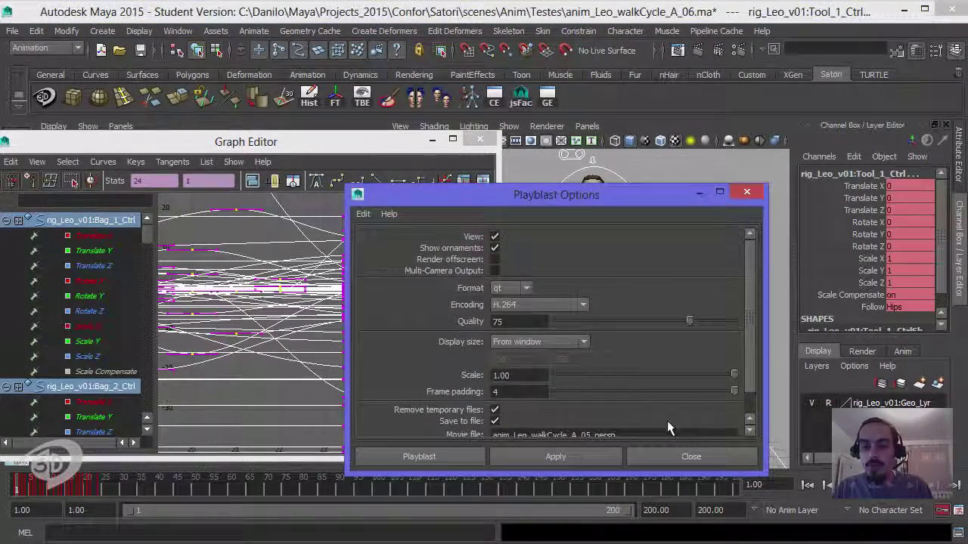
pyautogui.scroll(-1, 609, 428)
pyautogui.moveTo(587, 410); pyautogui.dragTo(648, 428)
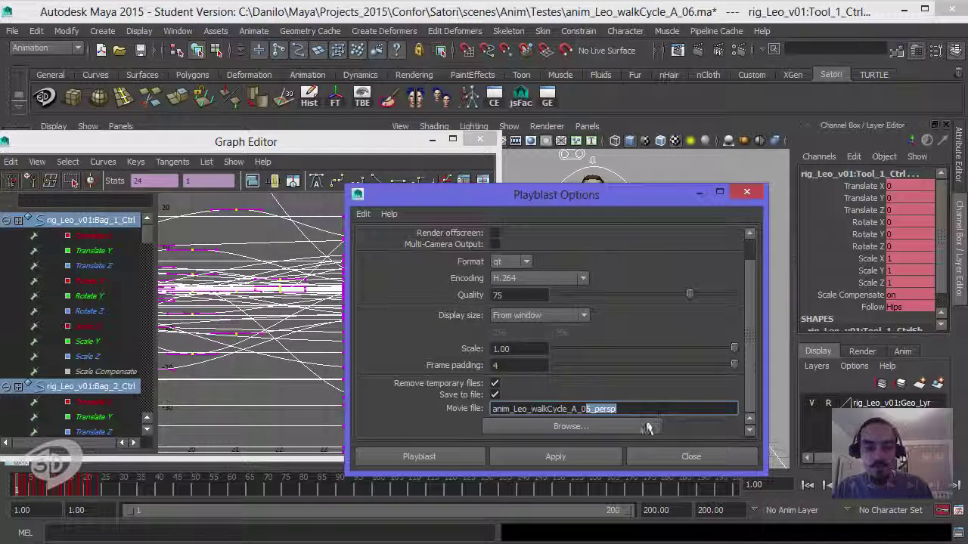
pyautogui.write('6')
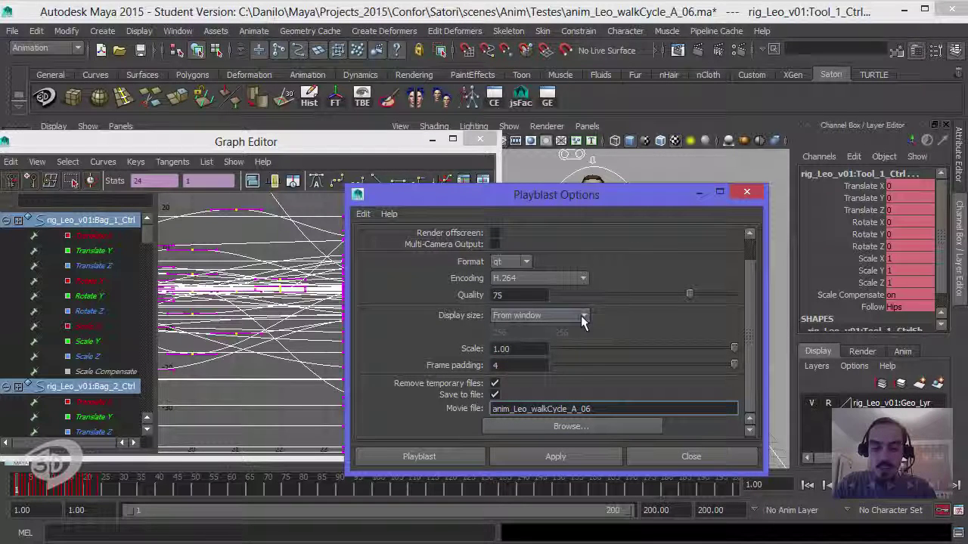
pyautogui.write('_turnT')
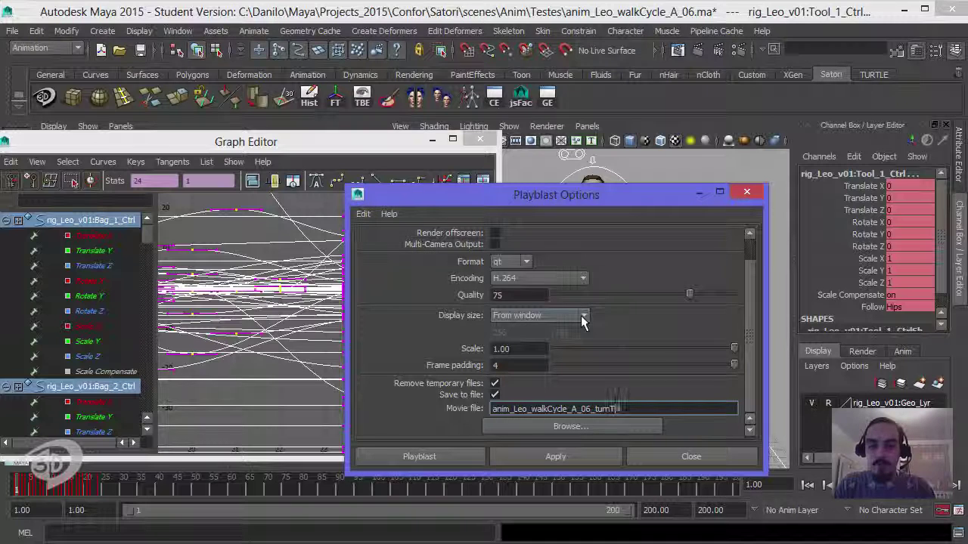
pyautogui.write('able')
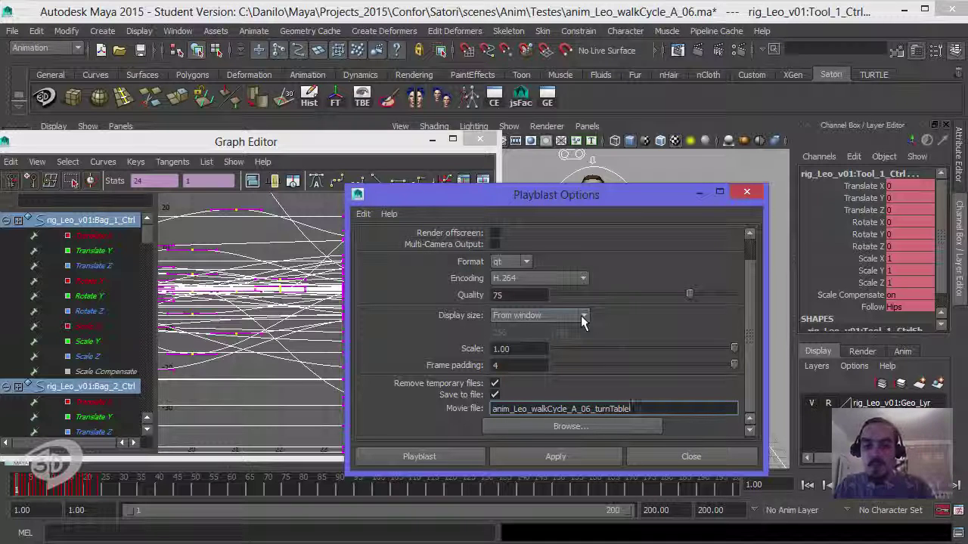
pyautogui.click(464, 452)
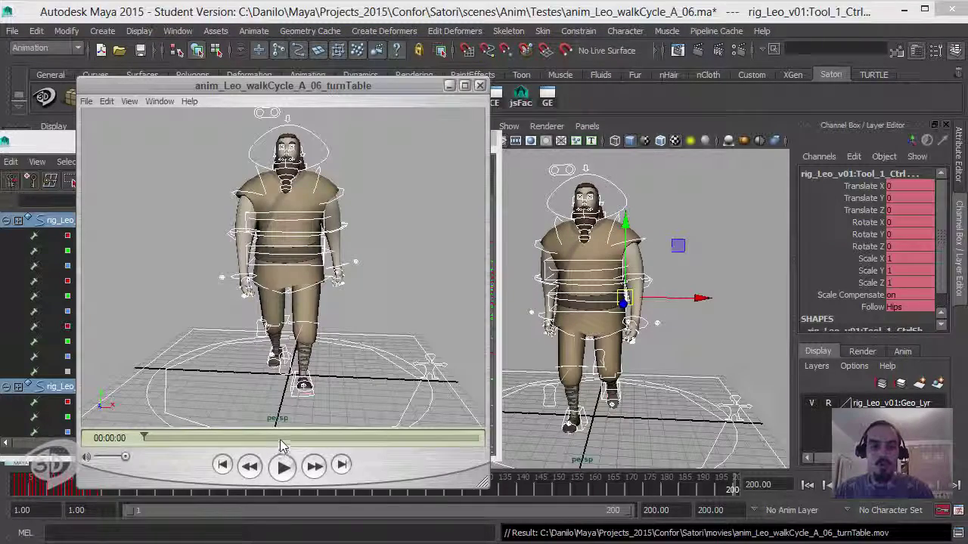
# Play the turnTable playblast movie through, stop it, and close the movie player
pyautogui.click(281, 467)
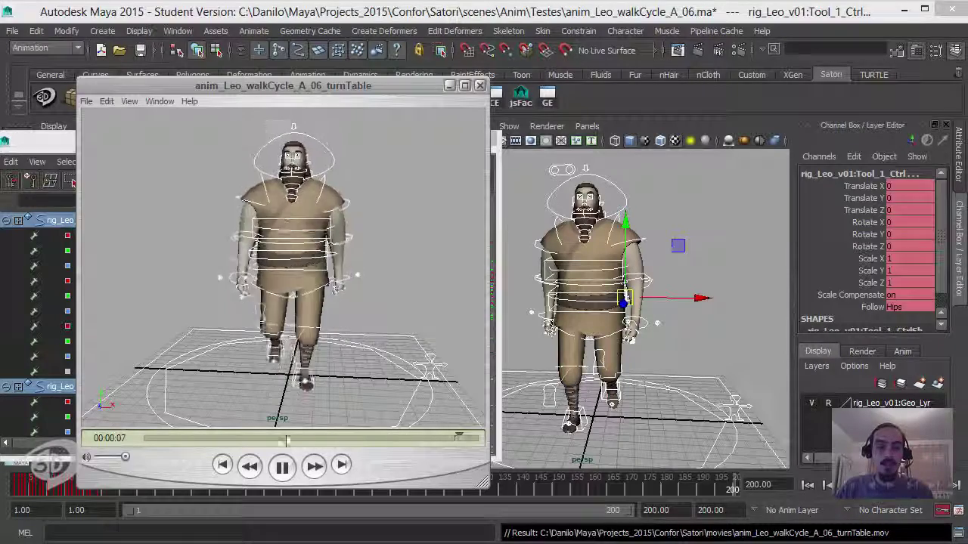
pyautogui.click(284, 469)
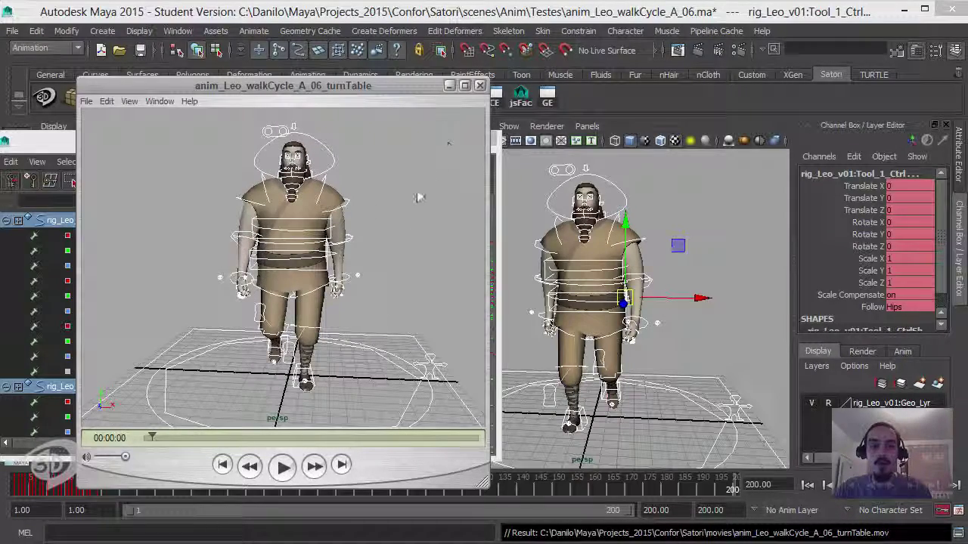
pyautogui.click(480, 86)
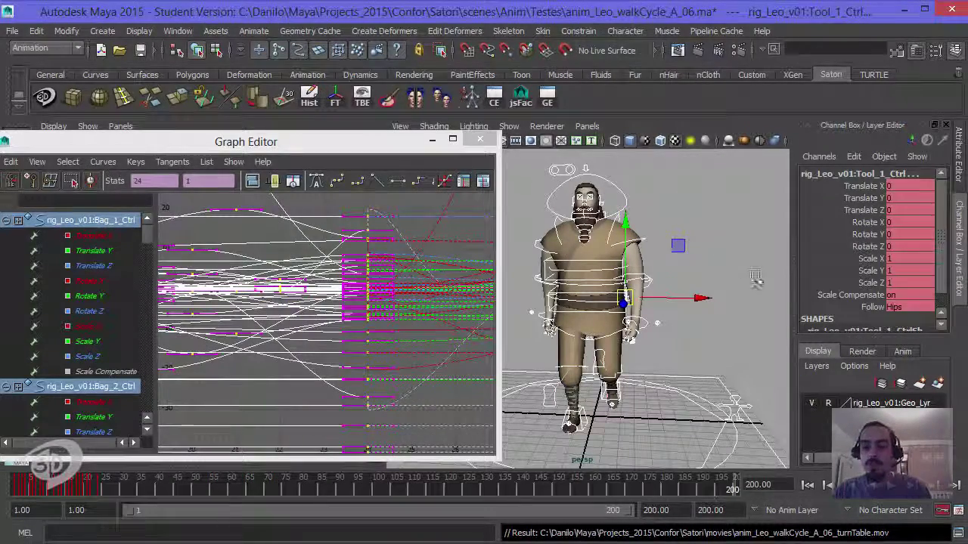
# Clear the control selection, make Geo_Lyr selectable again, and select the shirt mesh
pyautogui.click(718, 282)
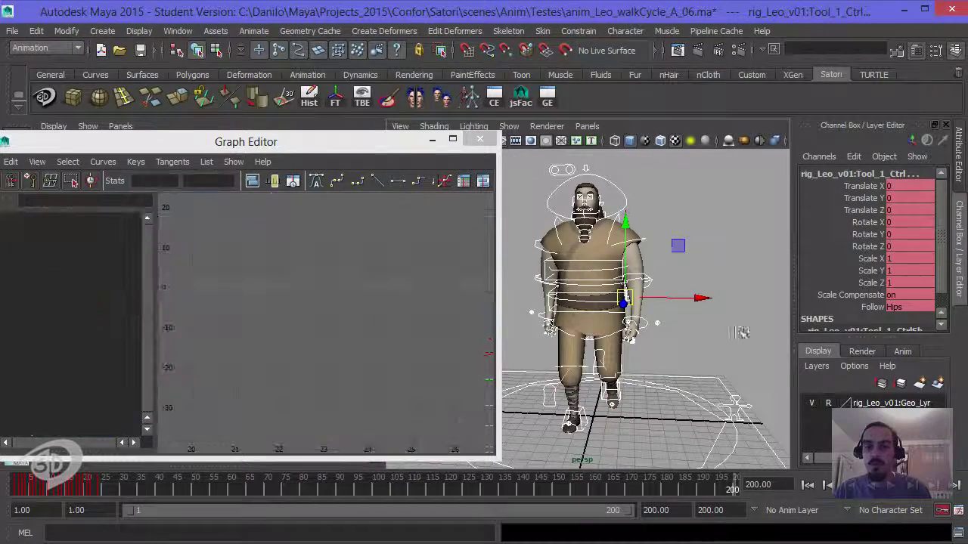
pyautogui.click(828, 403)
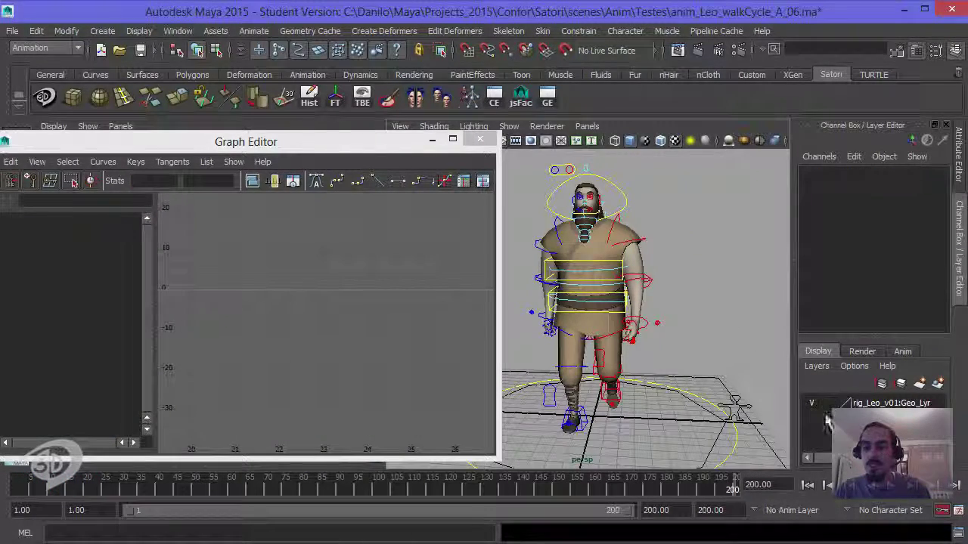
pyautogui.click(607, 252)
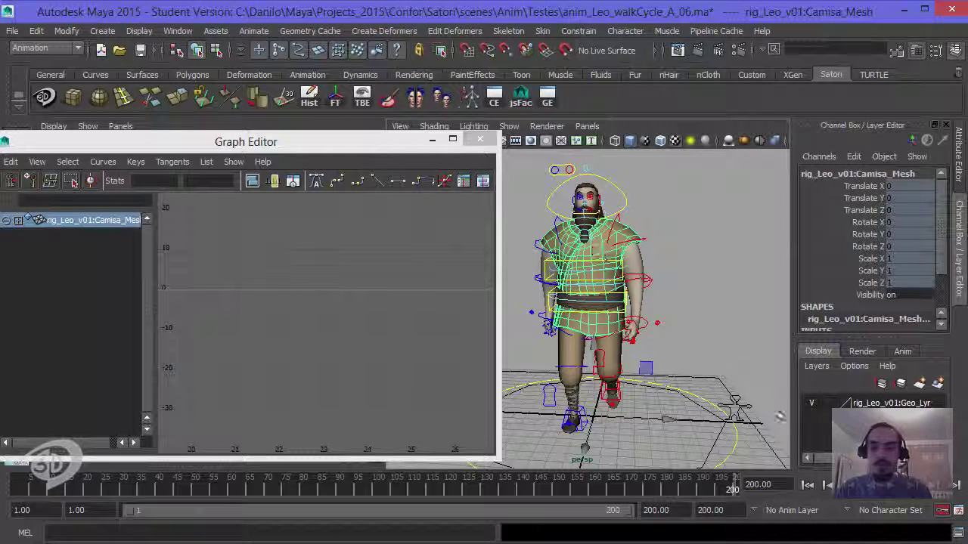
# Return to frame 1 and glance at the Edit Deformers menu without choosing anything
pyautogui.click(809, 486)
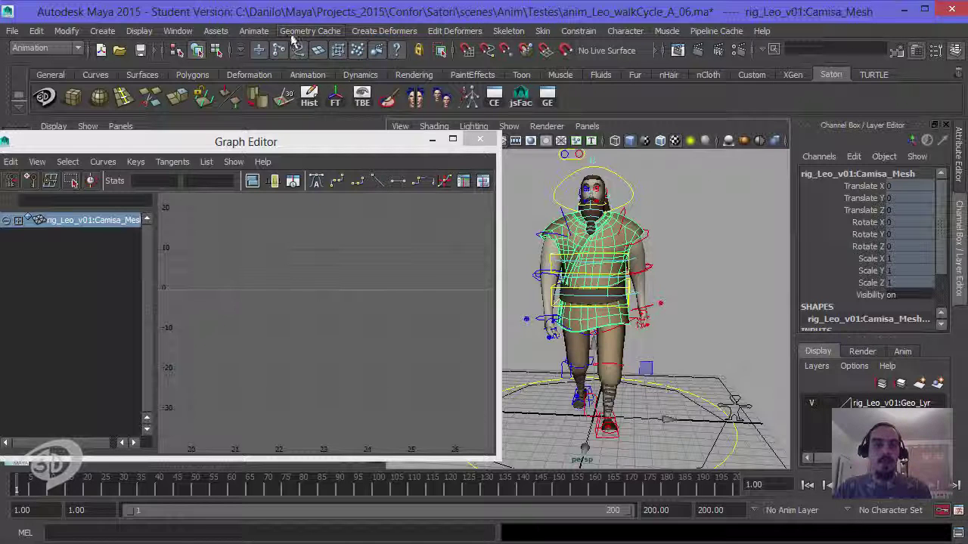
pyautogui.click(448, 33)
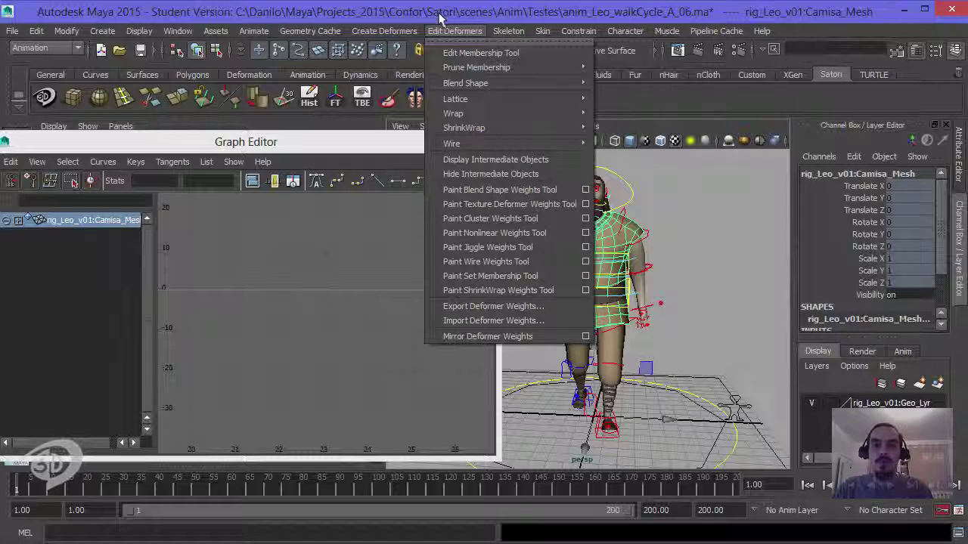
pyautogui.click(441, 17)
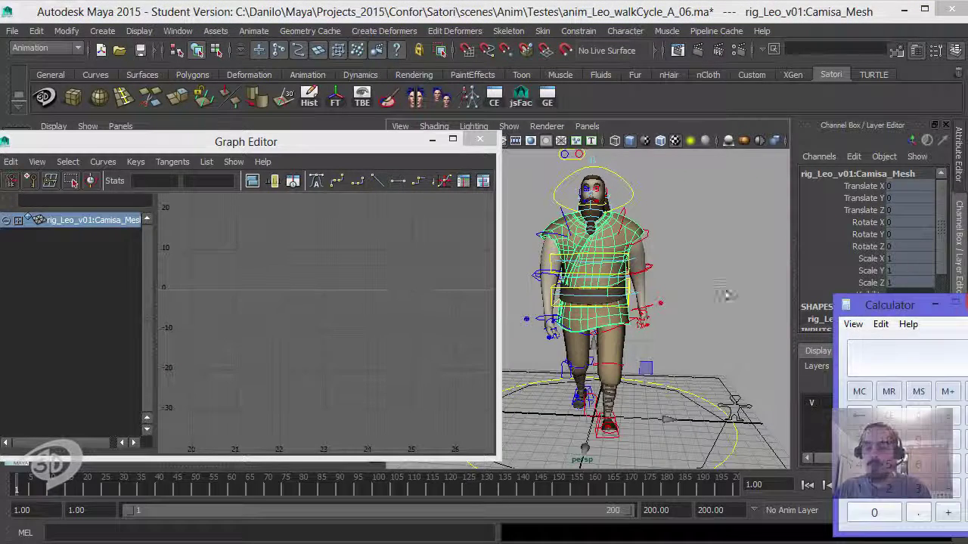
# Compute 24 × 8 = 192 in the Calculator
pyautogui.moveTo(888, 305)
pyautogui.mouseDown()
pyautogui.moveTo(290, 192)
pyautogui.moveTo(216, 201)
pyautogui.mouseUp()
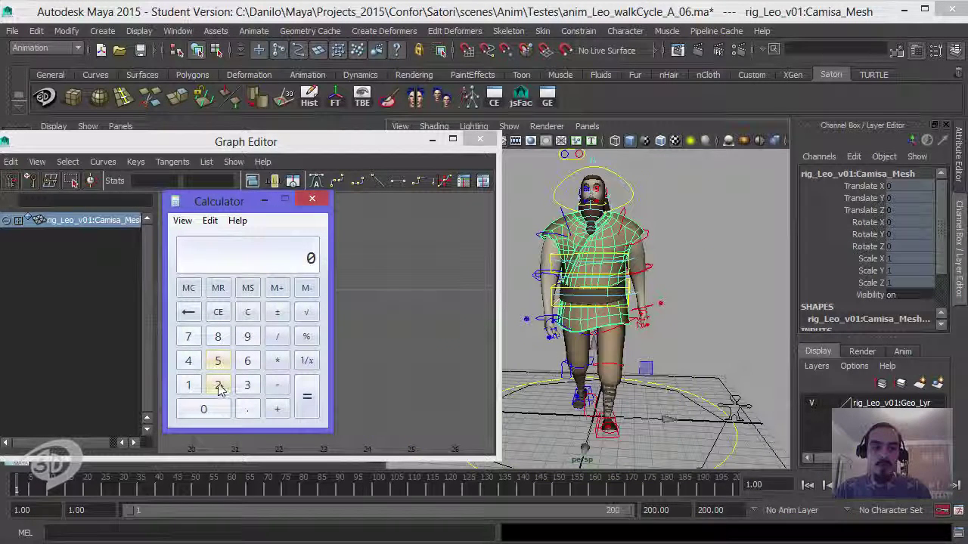
pyautogui.click(218, 385)
pyautogui.click(189, 361)
pyautogui.click(276, 360)
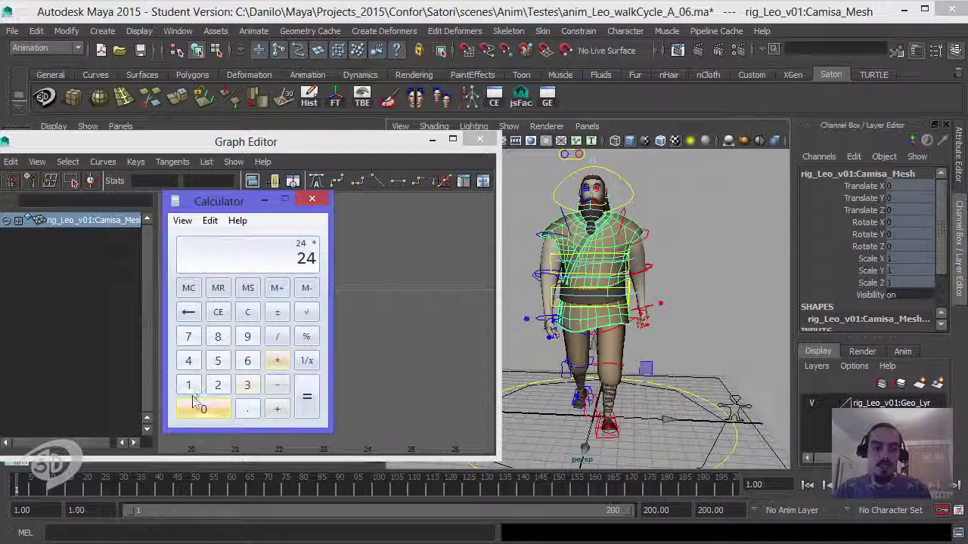
pyautogui.click(217, 336)
pyautogui.click(304, 401)
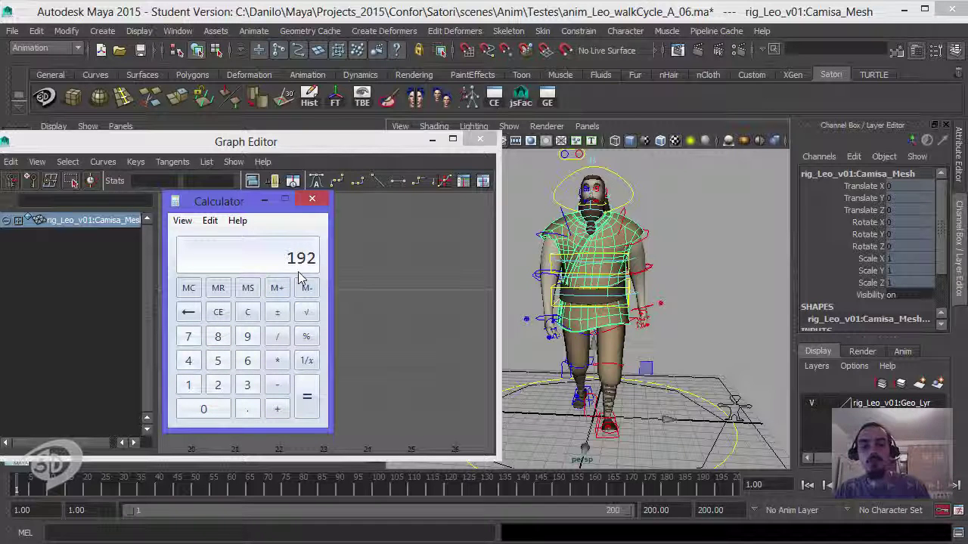
# Set both the playback end and animation end frames to 192
pyautogui.click(656, 510)
pyautogui.write('19')
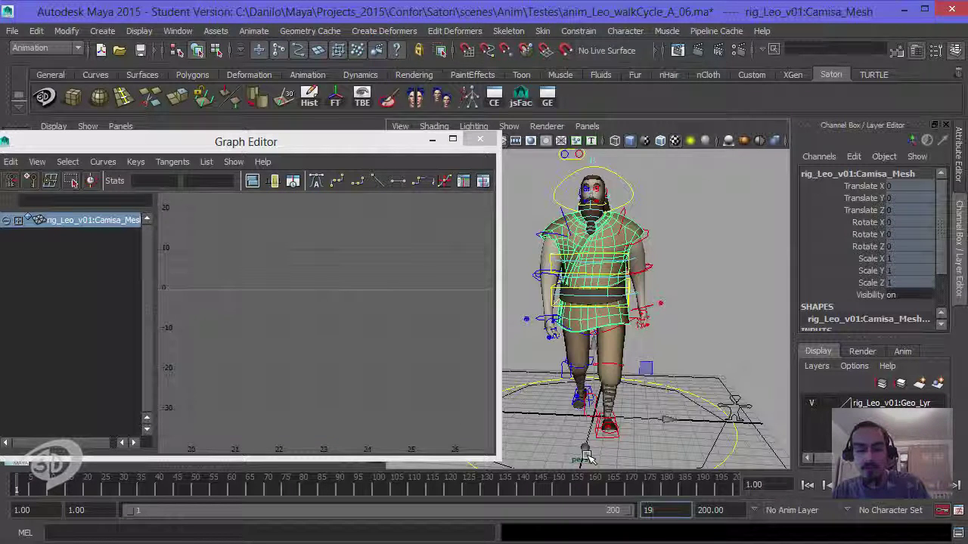
pyautogui.write('2')
pyautogui.press('Return')
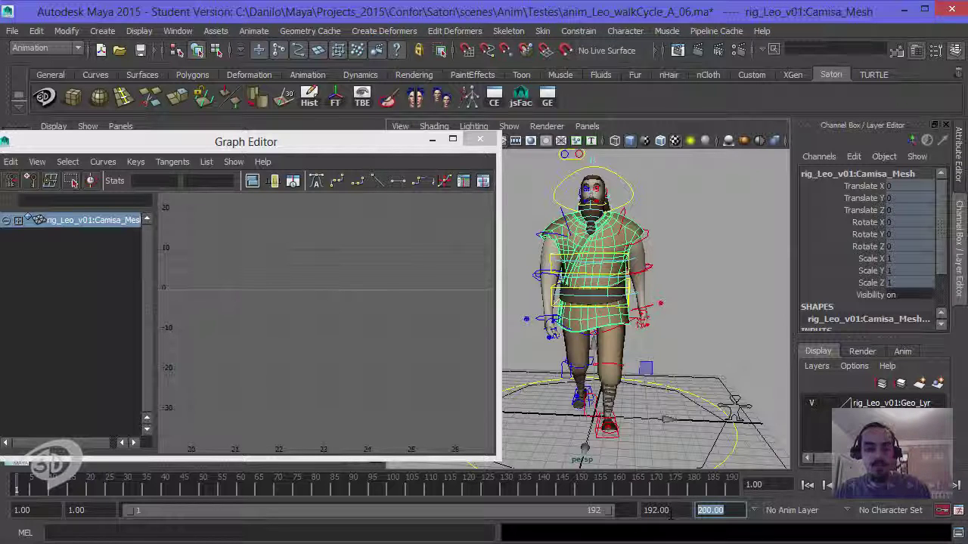
pyautogui.write('2')
pyautogui.press('Return')
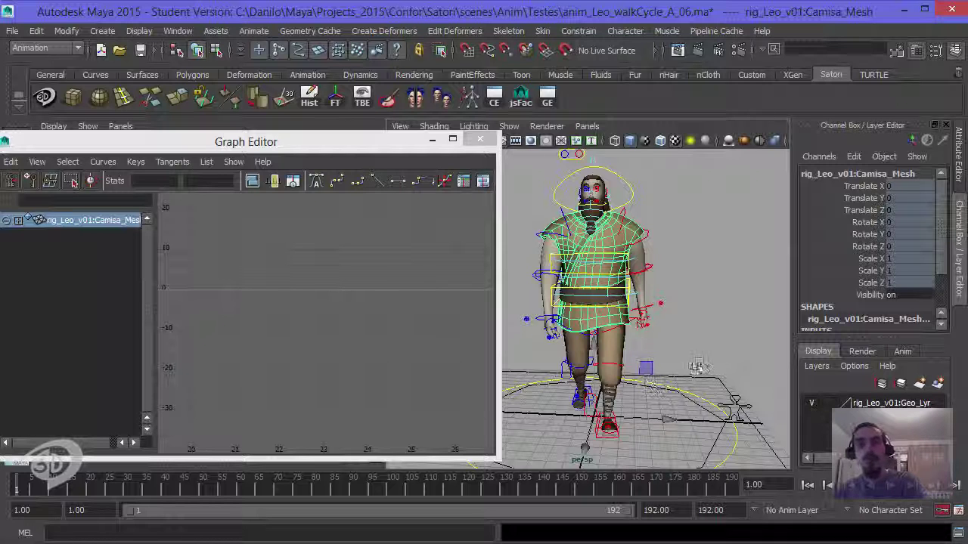
pyautogui.click(704, 303)
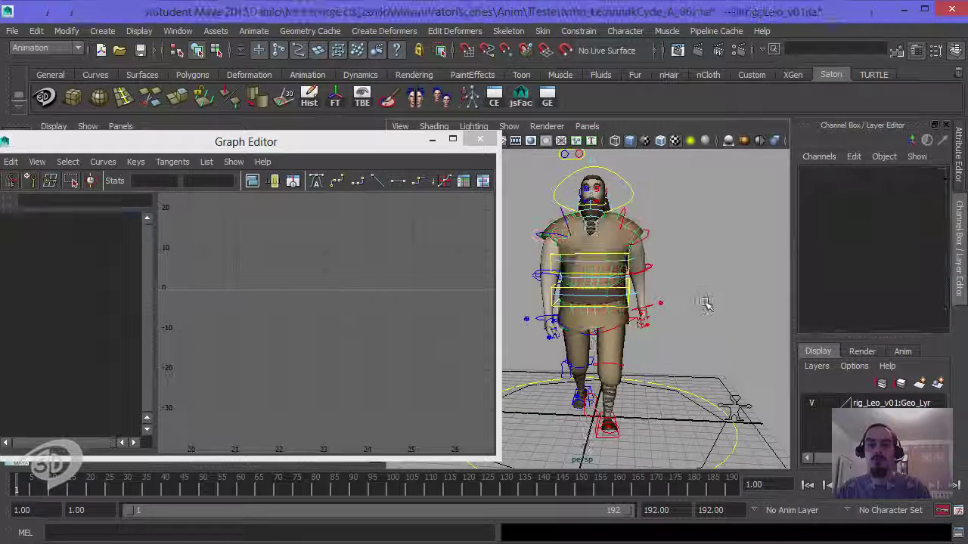
# Create turnTableCamera1 around the selected shirt mesh with 192 frames, clockwise
pyautogui.click(609, 230)
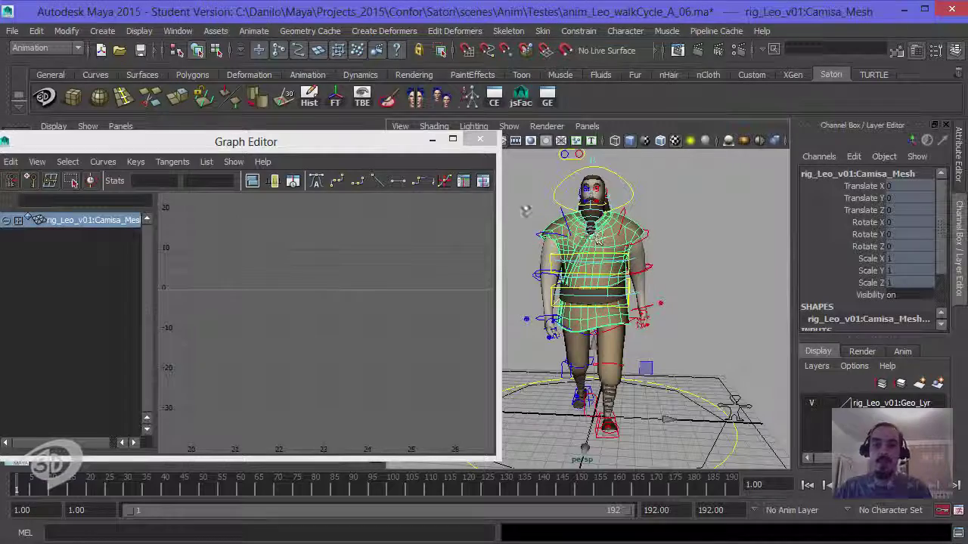
pyautogui.click(253, 31)
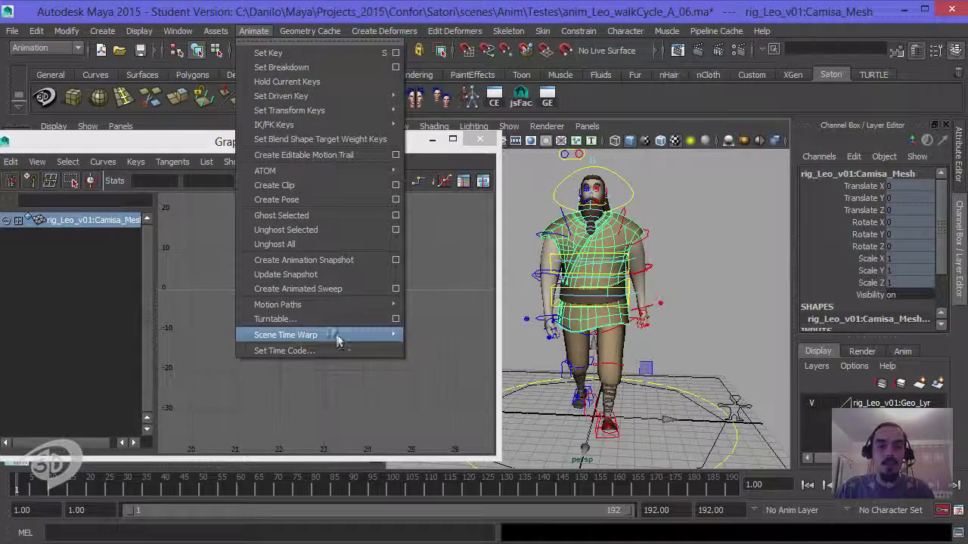
pyautogui.click(392, 324)
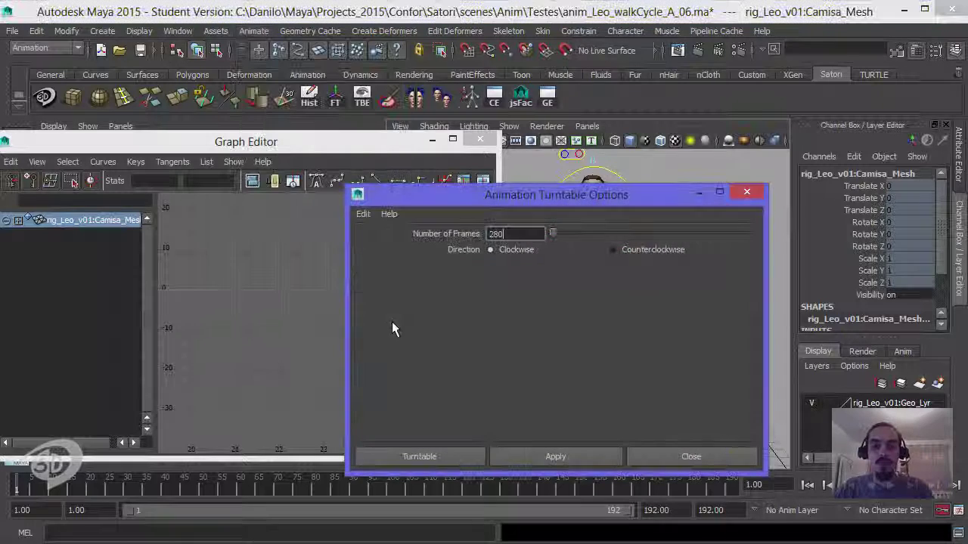
pyautogui.moveTo(514, 234); pyautogui.dragTo(466, 240)
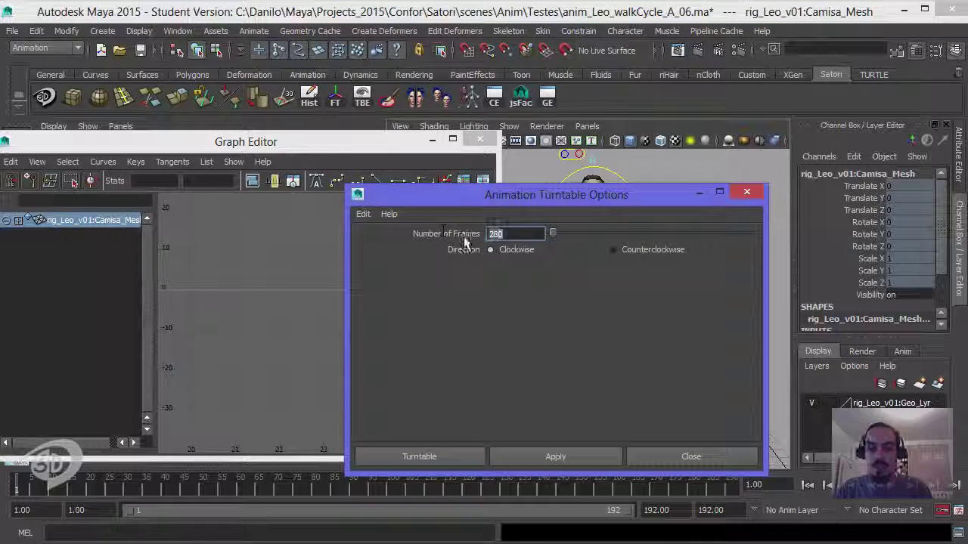
pyautogui.write('19')
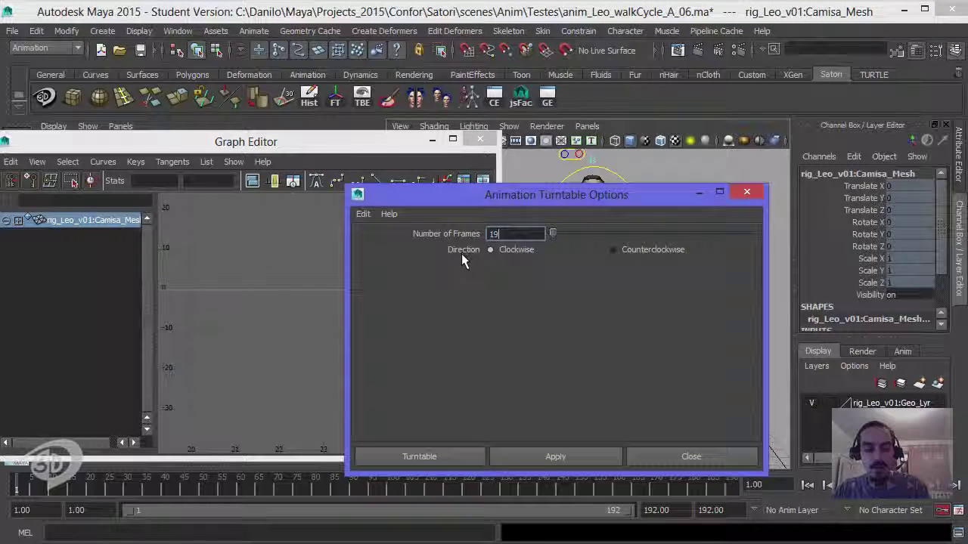
pyautogui.press('Return')
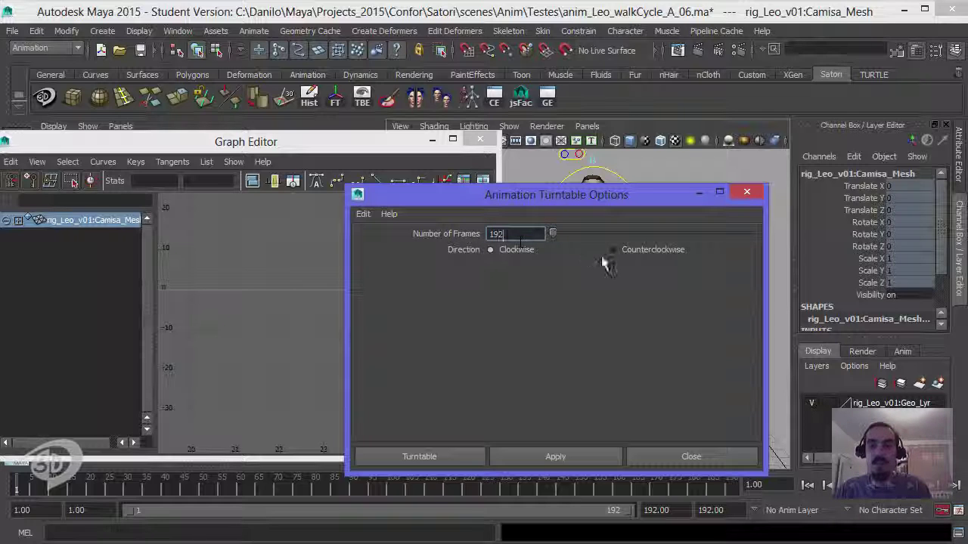
pyautogui.click(595, 456)
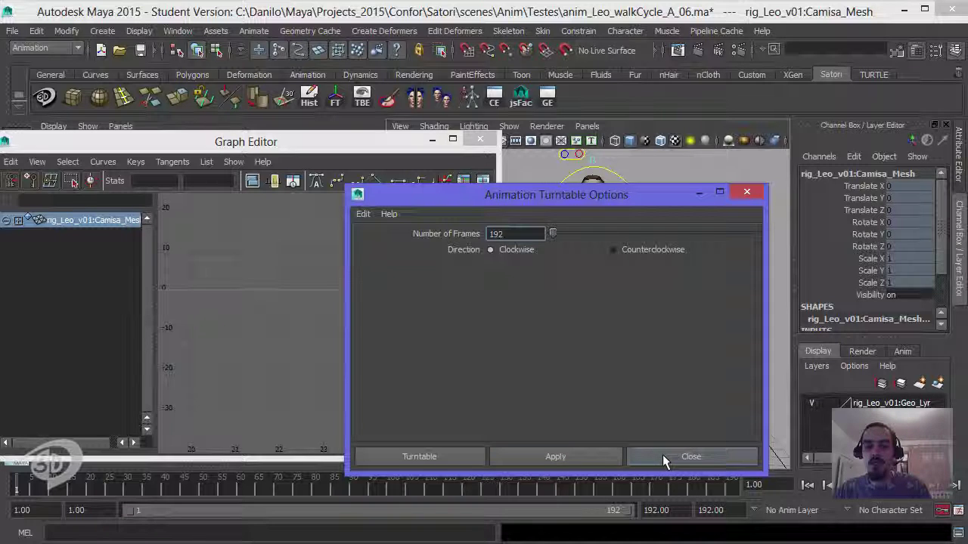
pyautogui.click(663, 455)
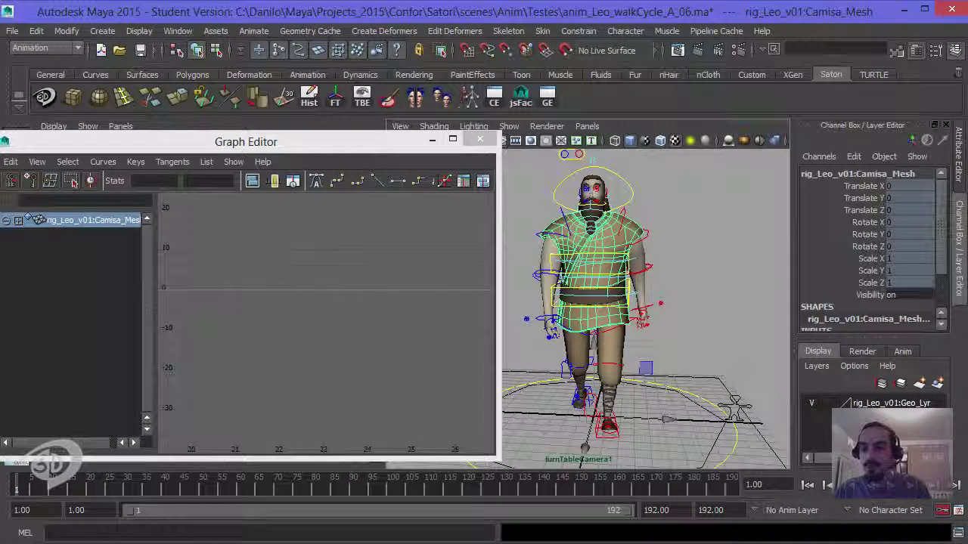
# Set Geo_Lyr to reference, then preview the turntable playback and stop at frame 1
pyautogui.click(827, 405)
pyautogui.click(827, 405)
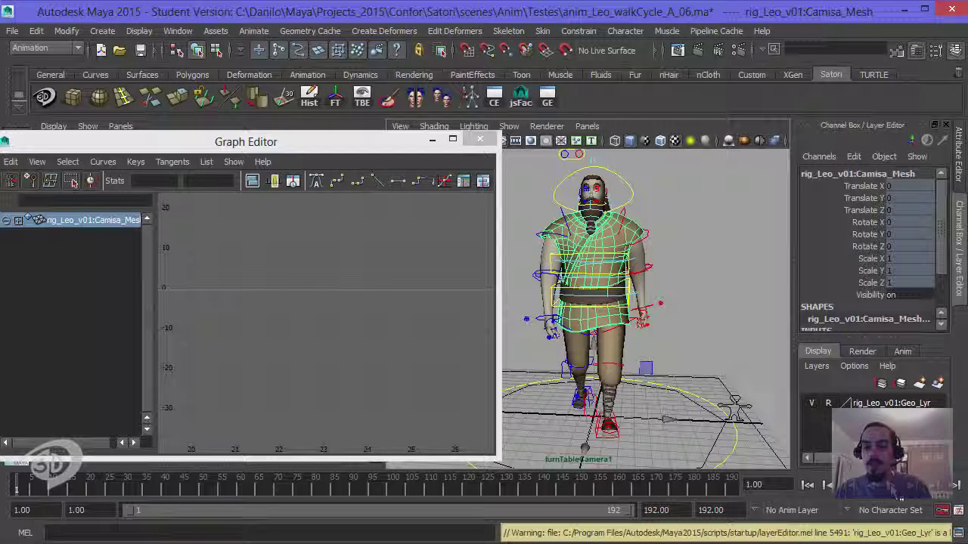
pyautogui.hotkey('alt', 'v')
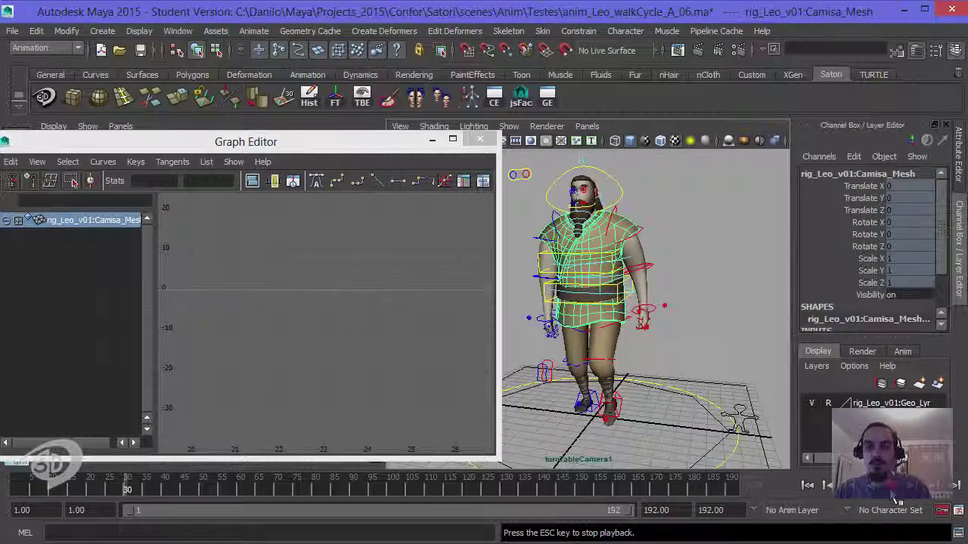
pyautogui.click(808, 485)
# Clear the selection and hide the rig's NURBS control curves in the viewport
pyautogui.click(718, 242)
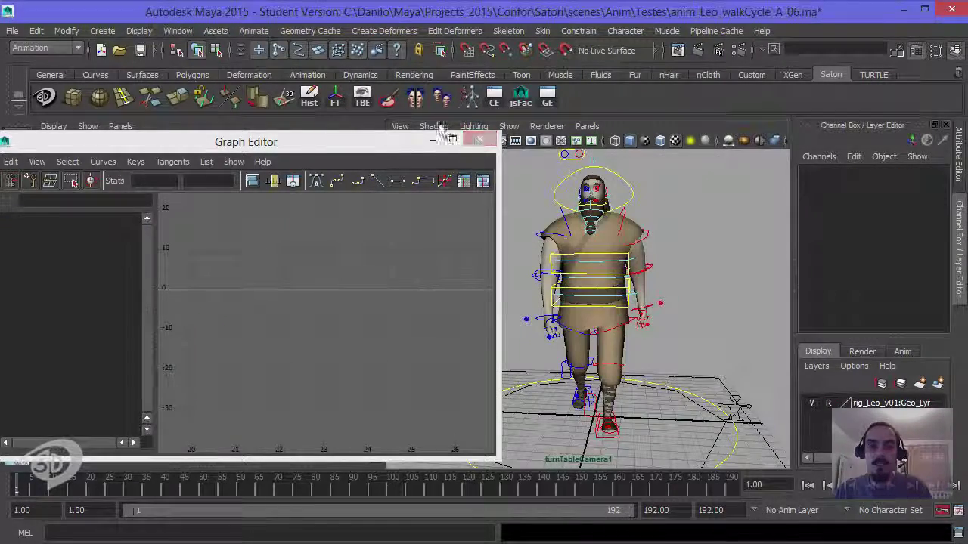
pyautogui.click(509, 125)
pyautogui.click(579, 64)
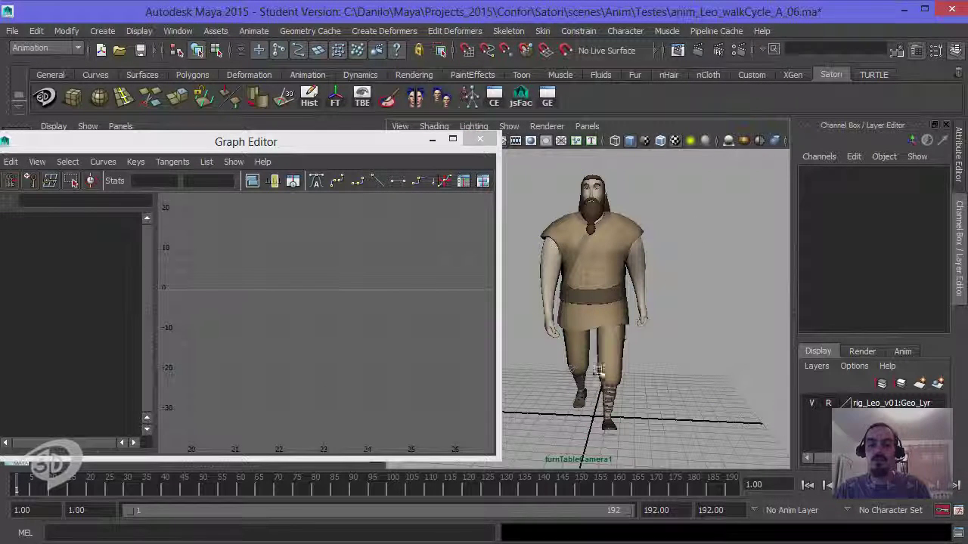
pyautogui.rightClick(631, 484)
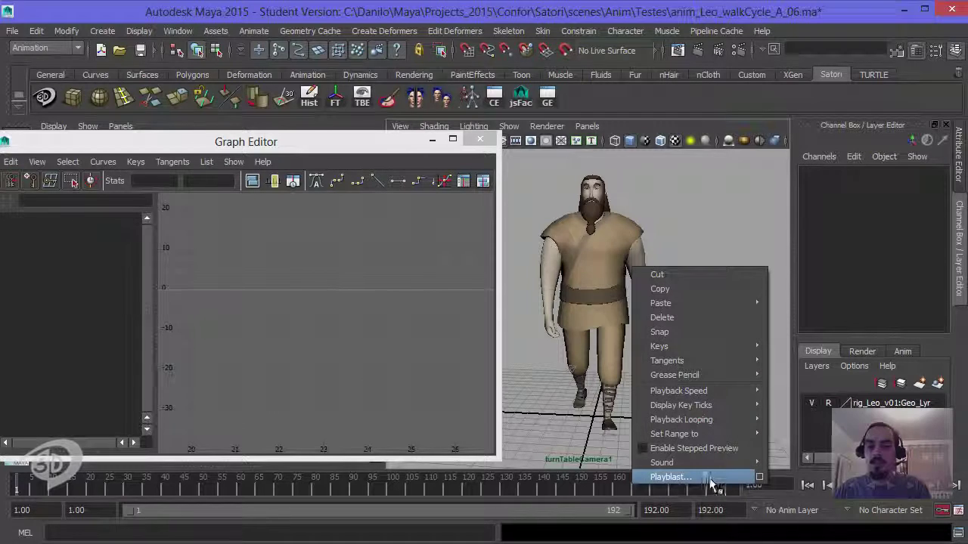
# Playblast the turntable over anim_Leo_walkCycle_A_06_turnTable.mov and play the movie
pyautogui.click(703, 475)
pyautogui.click(472, 286)
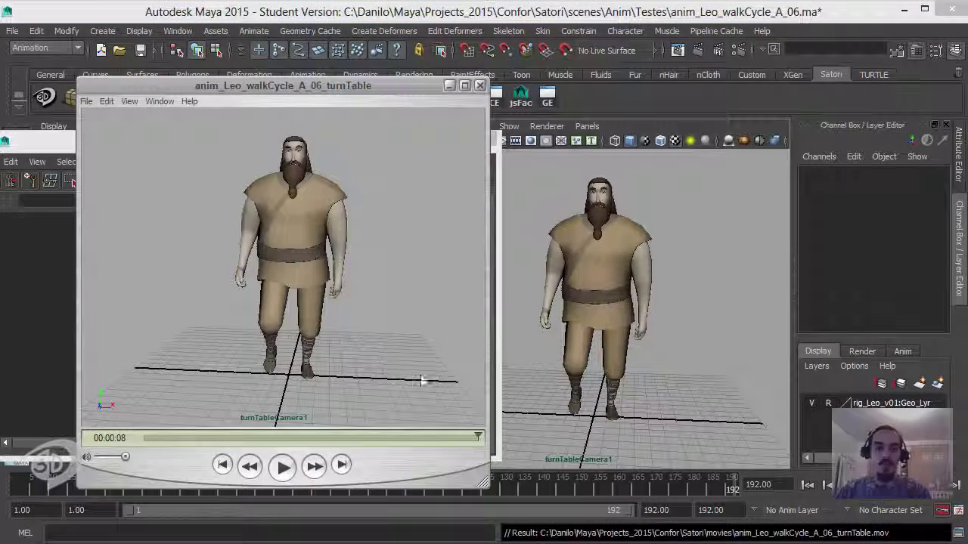
pyautogui.click(282, 467)
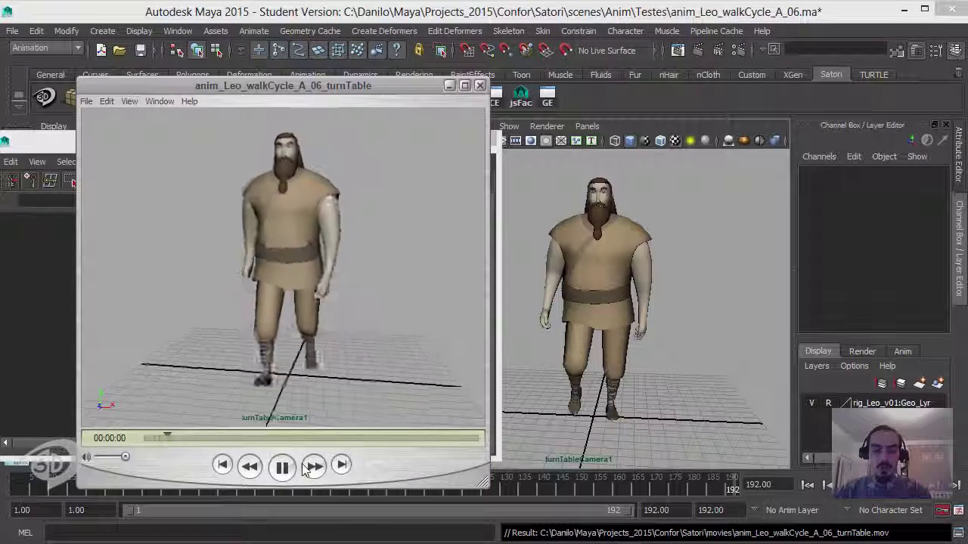
# Pause, scrub to the end, rewind, scrub to about 7 seconds, then close the player
pyautogui.press('space')
pyautogui.press('space')
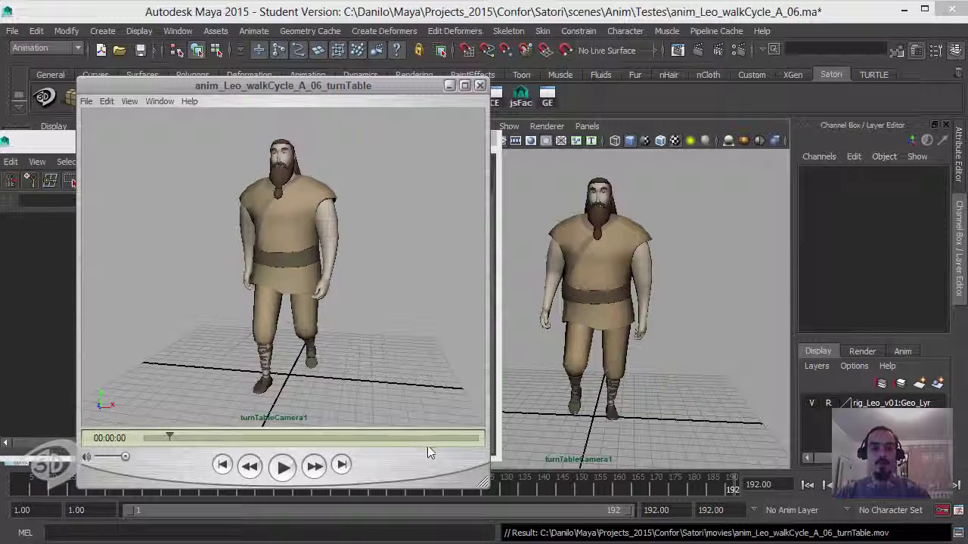
pyautogui.moveTo(462, 436); pyautogui.dragTo(487, 434)
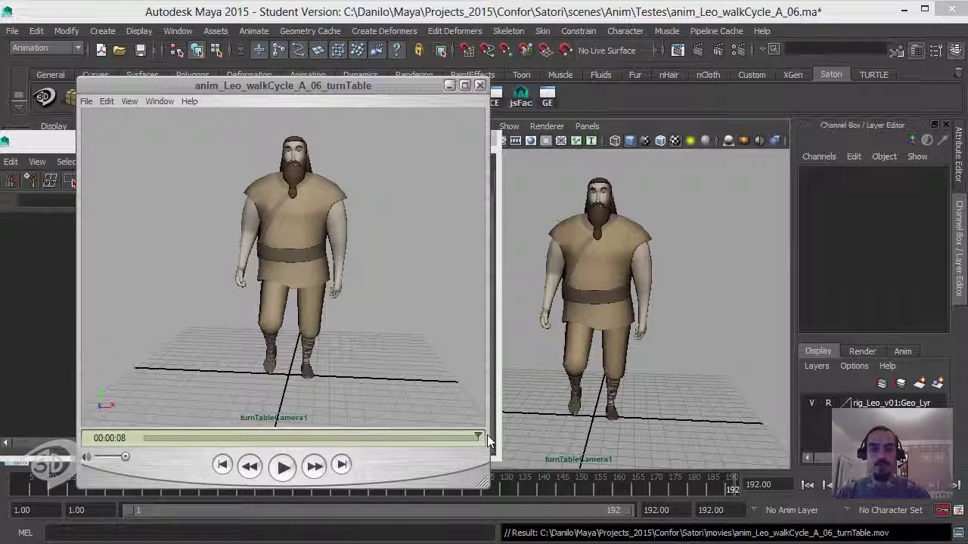
pyautogui.click(221, 465)
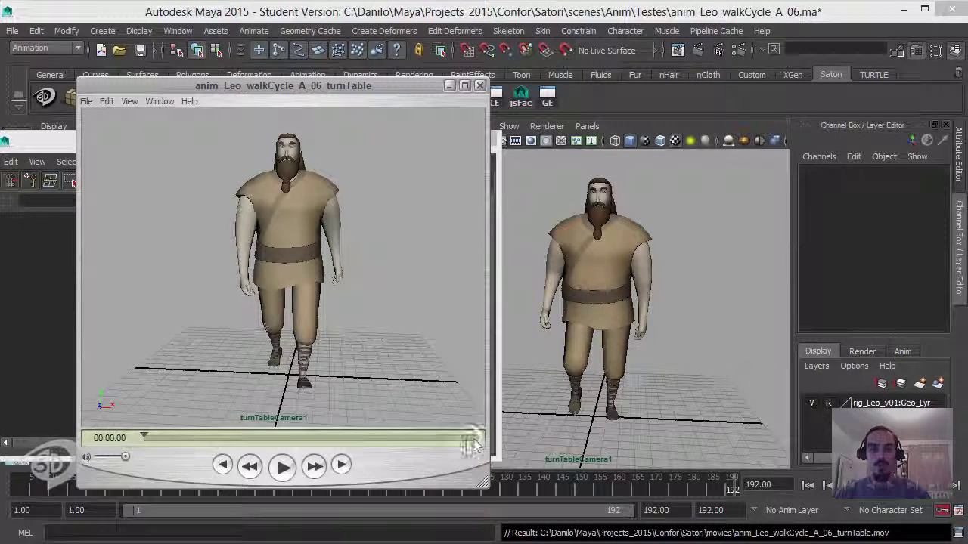
pyautogui.moveTo(461, 440)
pyautogui.mouseDown()
pyautogui.moveTo(472, 442)
pyautogui.moveTo(465, 445)
pyautogui.mouseUp()
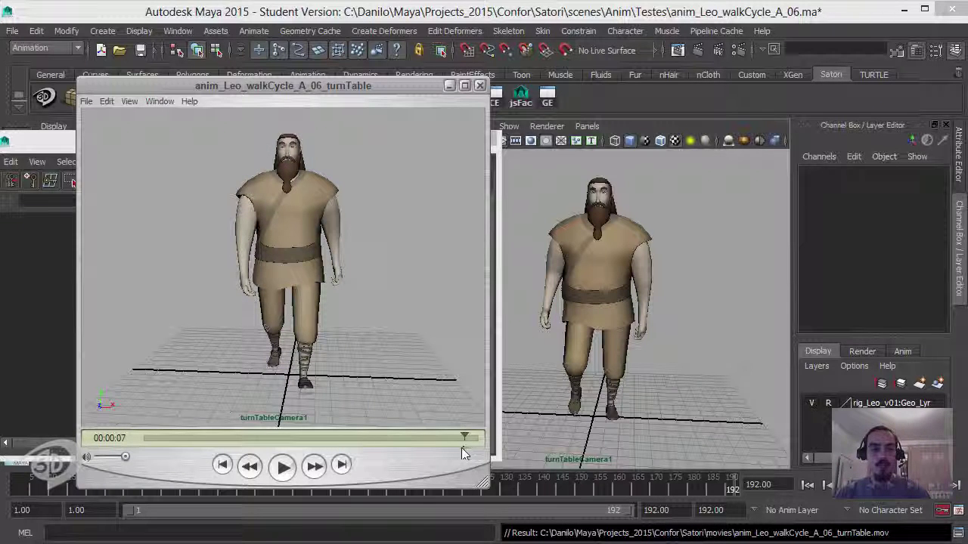
pyautogui.click(479, 88)
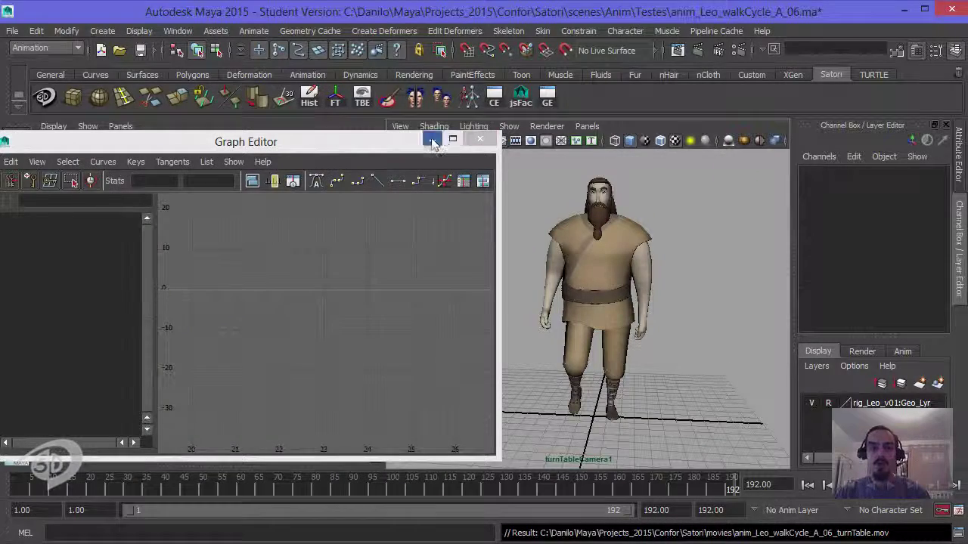
# Select group1 in the Outliner and give its Rotate Y curve linear tangents
pyautogui.click(454, 133)
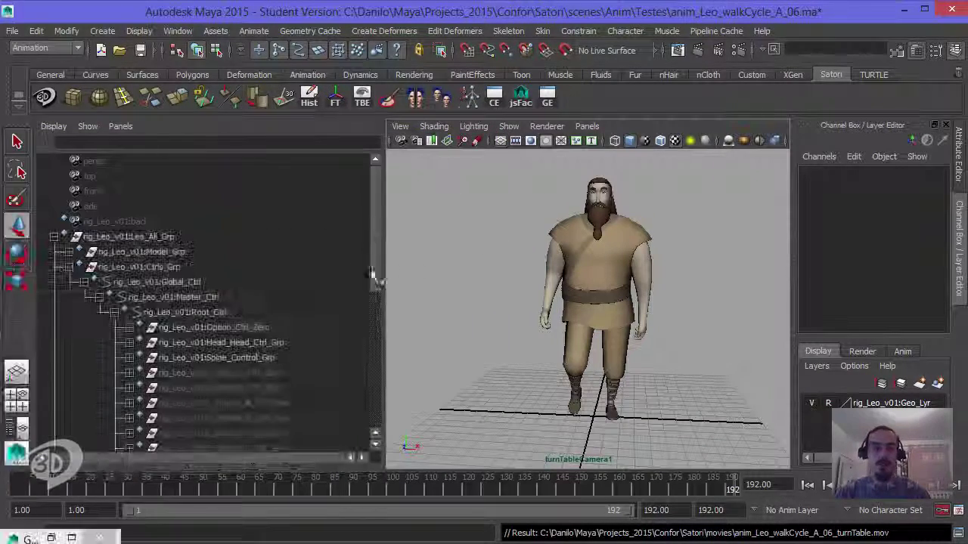
pyautogui.click(53, 236)
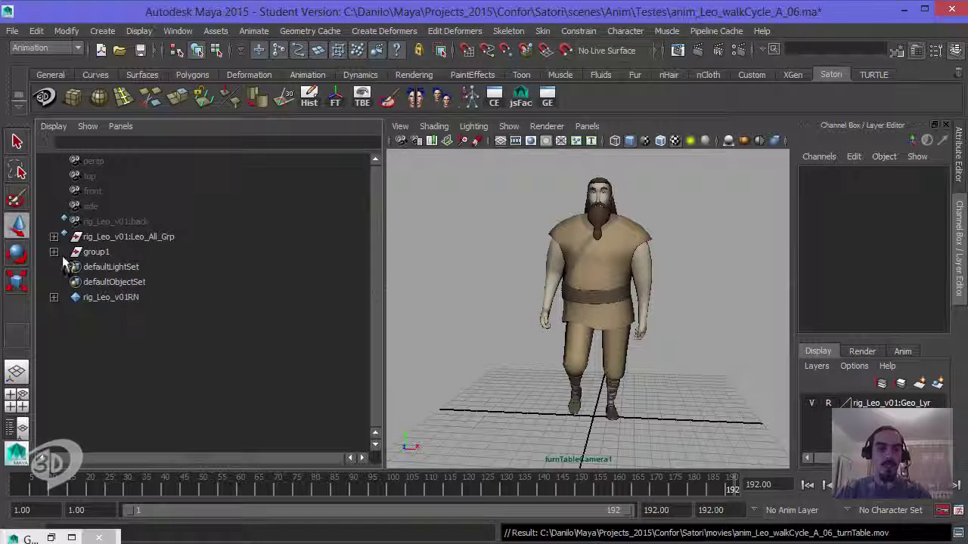
pyautogui.click(94, 252)
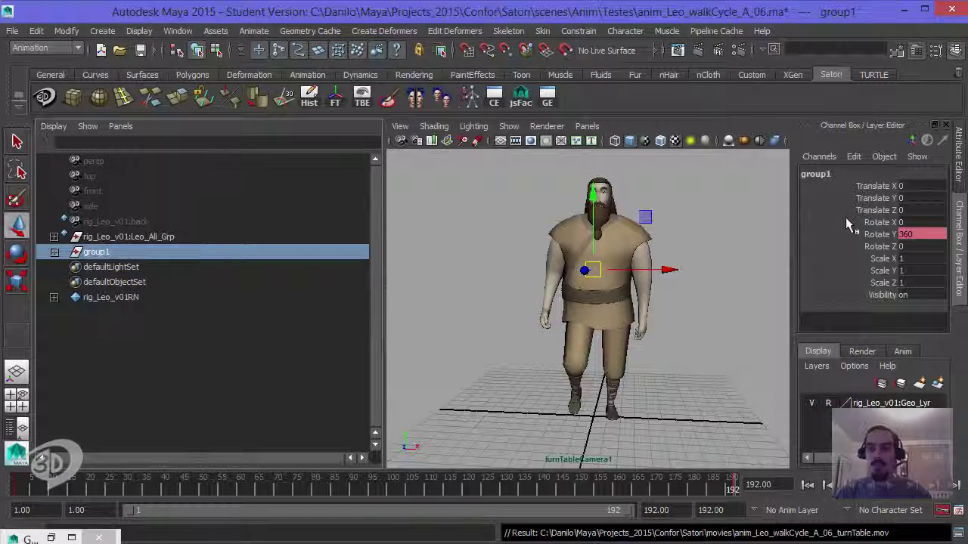
pyautogui.click(50, 536)
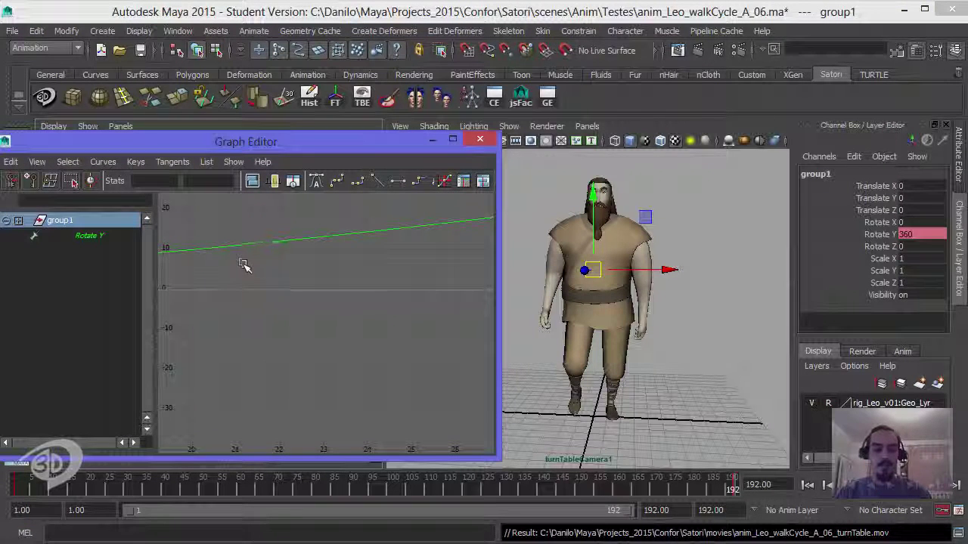
pyautogui.press('a')
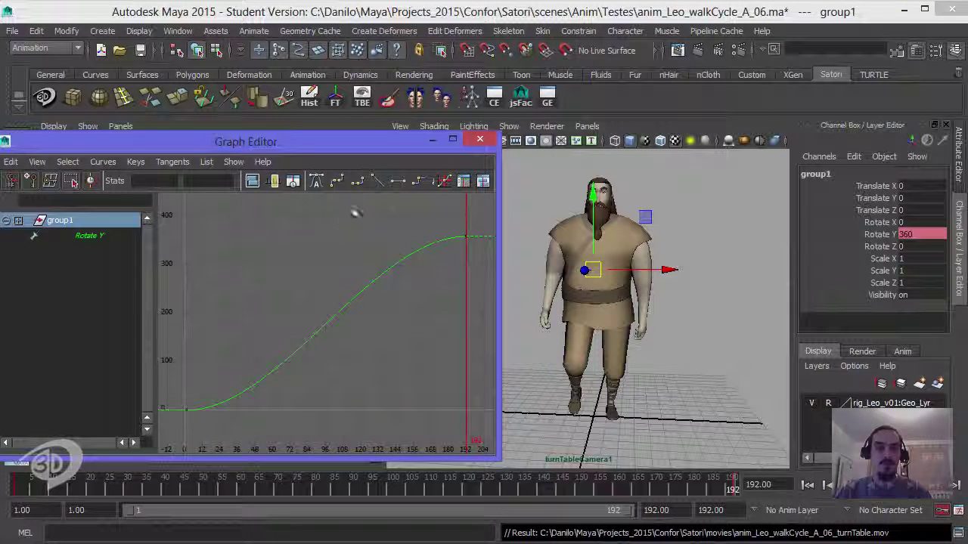
pyautogui.click(381, 186)
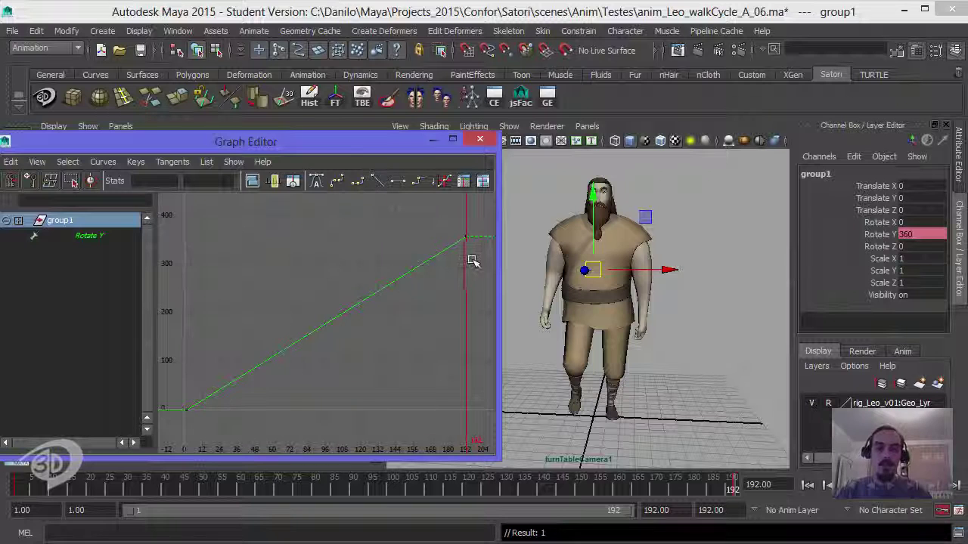
pyautogui.click(432, 140)
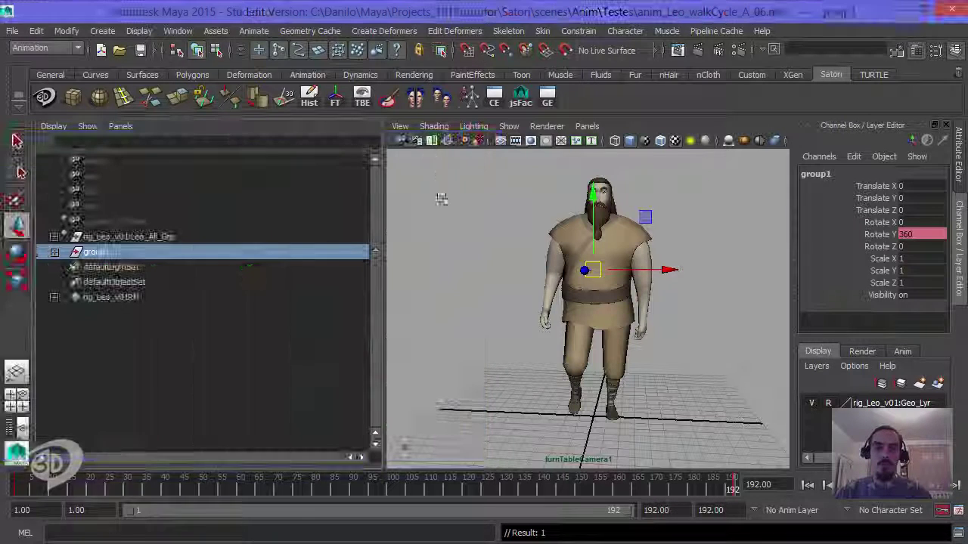
# Jump to frames 1 and 192, step back to 185 checking Rotate Y, then restore the Graph Editor
pyautogui.click(807, 485)
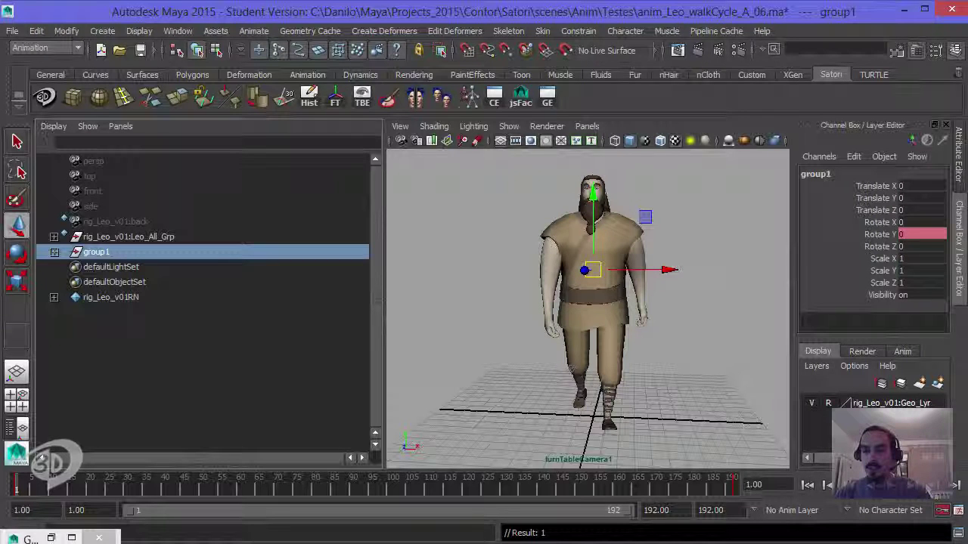
pyautogui.click(955, 486)
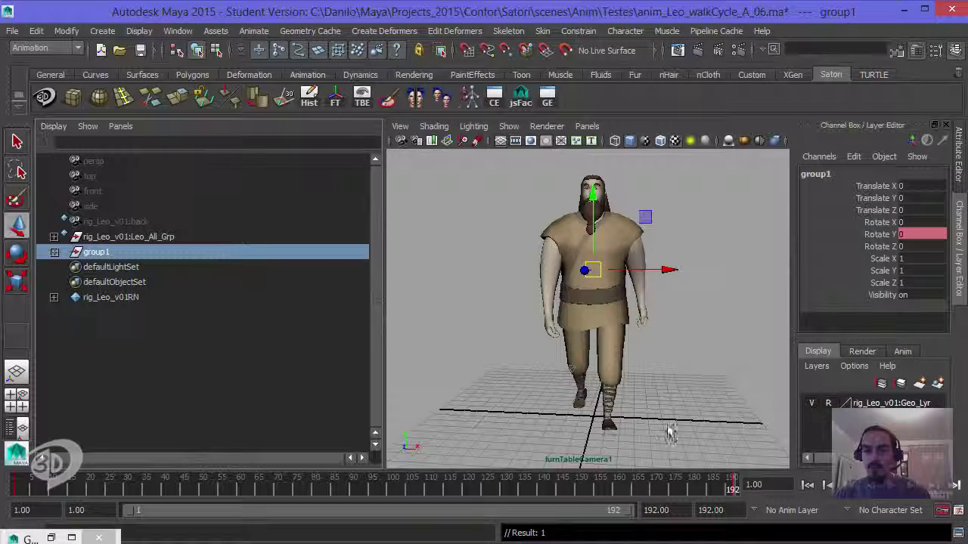
pyautogui.click(827, 486)
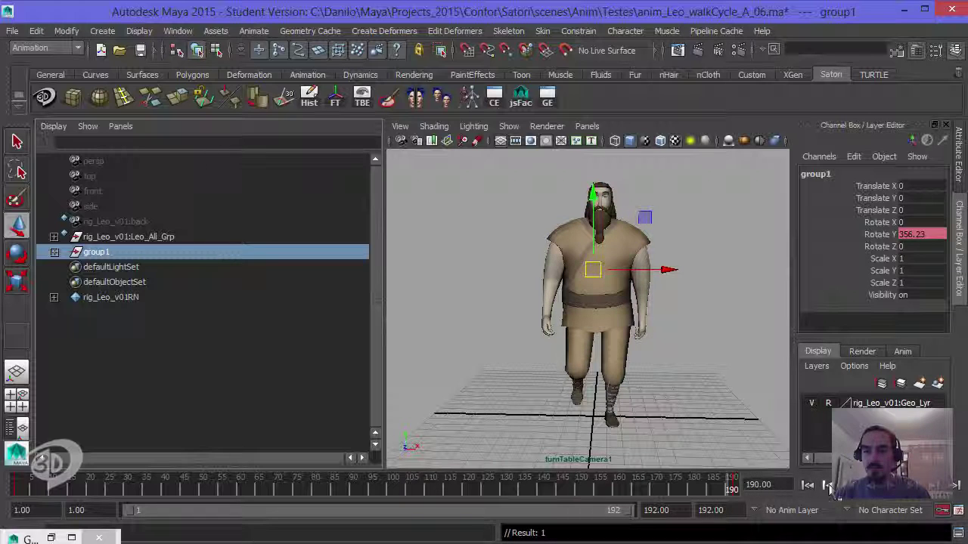
pyautogui.click(828, 486)
pyautogui.click(828, 486)
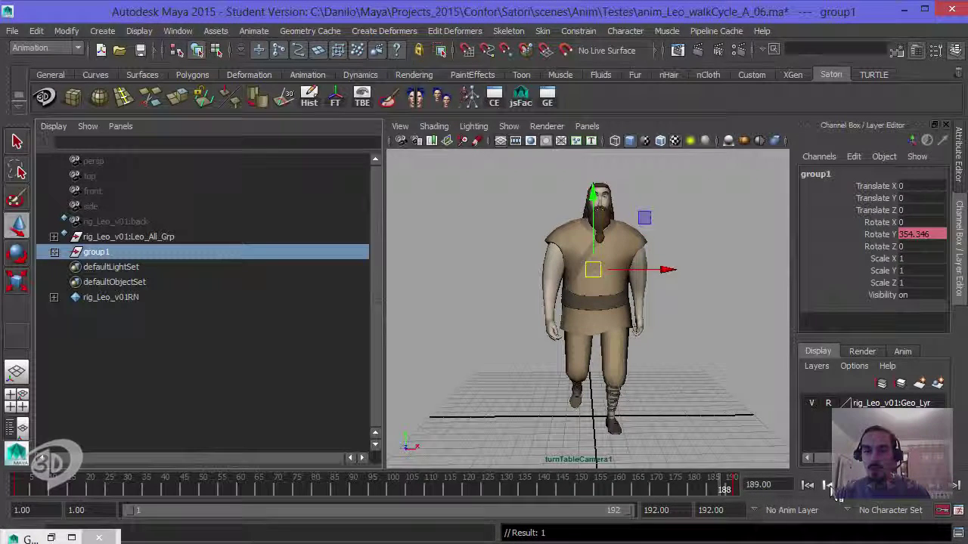
pyautogui.click(828, 486)
pyautogui.click(827, 486)
pyautogui.click(828, 486)
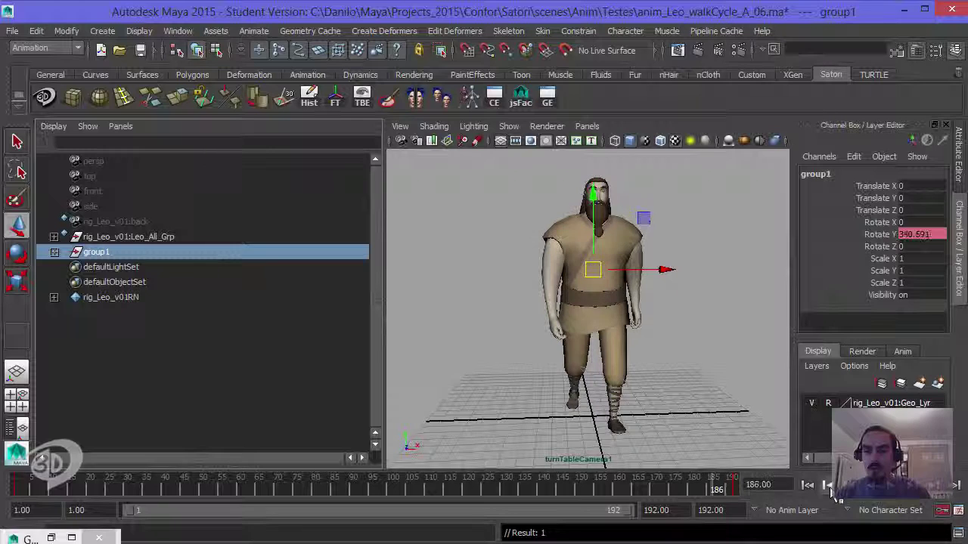
pyautogui.click(828, 486)
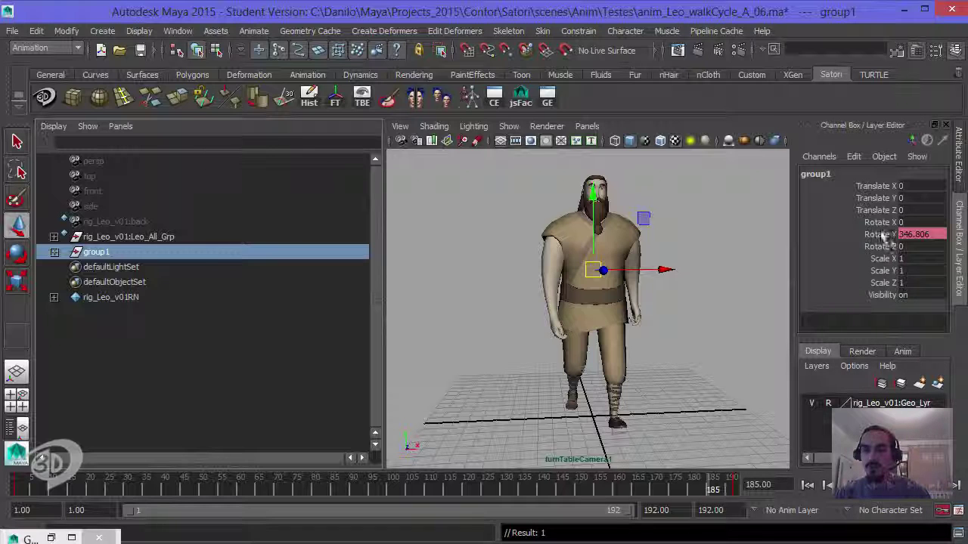
pyautogui.click(50, 537)
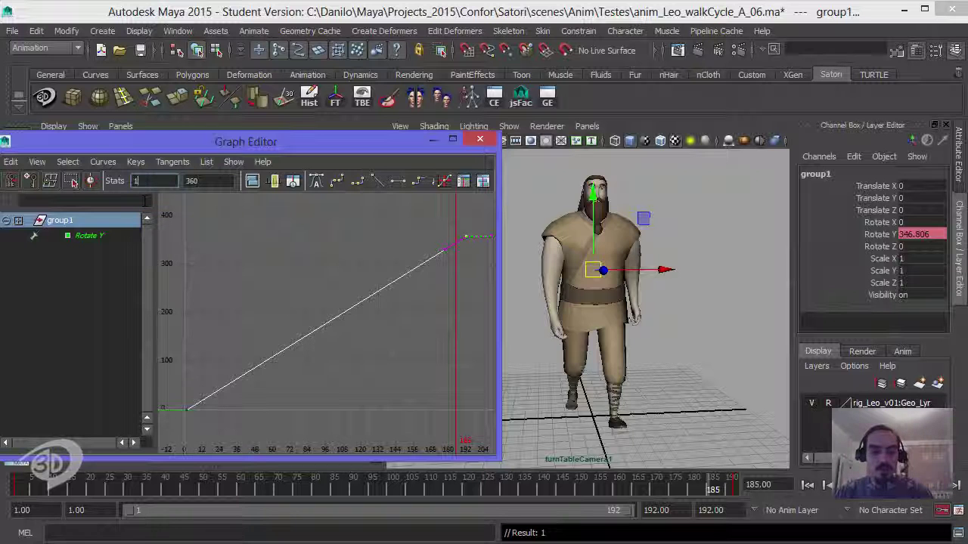
# Move group1's last Rotate Y key to frame 185 and check the spin near frame 184
pyautogui.write('85')
pyautogui.press('Return')
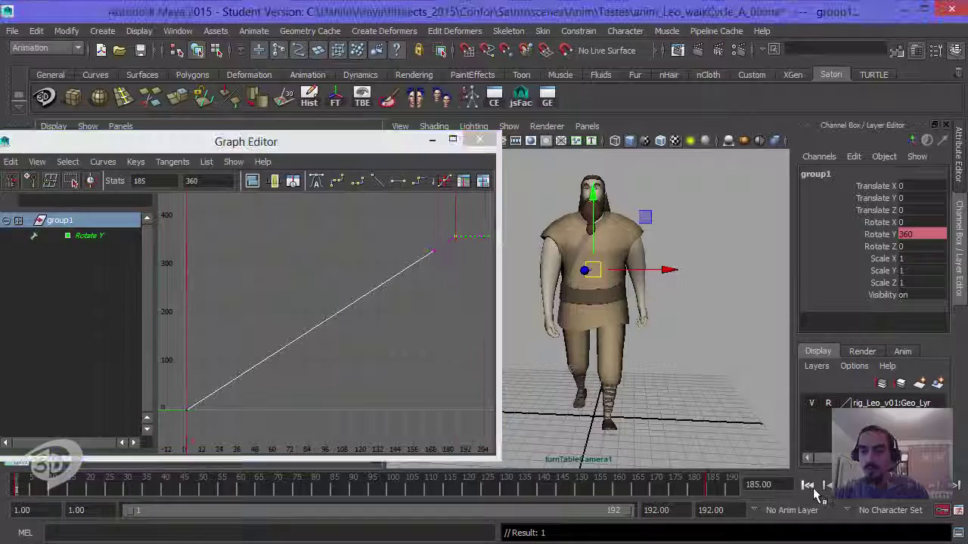
pyautogui.click(822, 488)
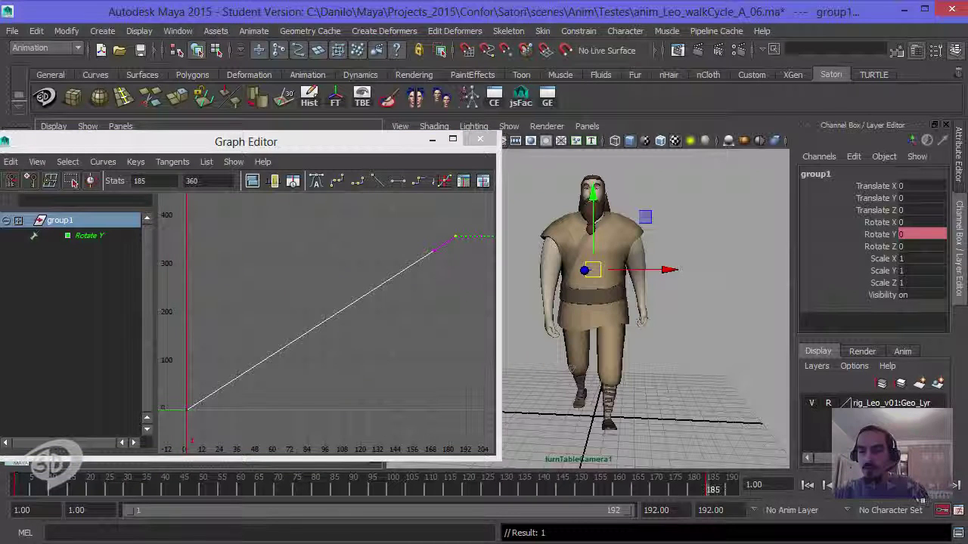
pyautogui.click(807, 485)
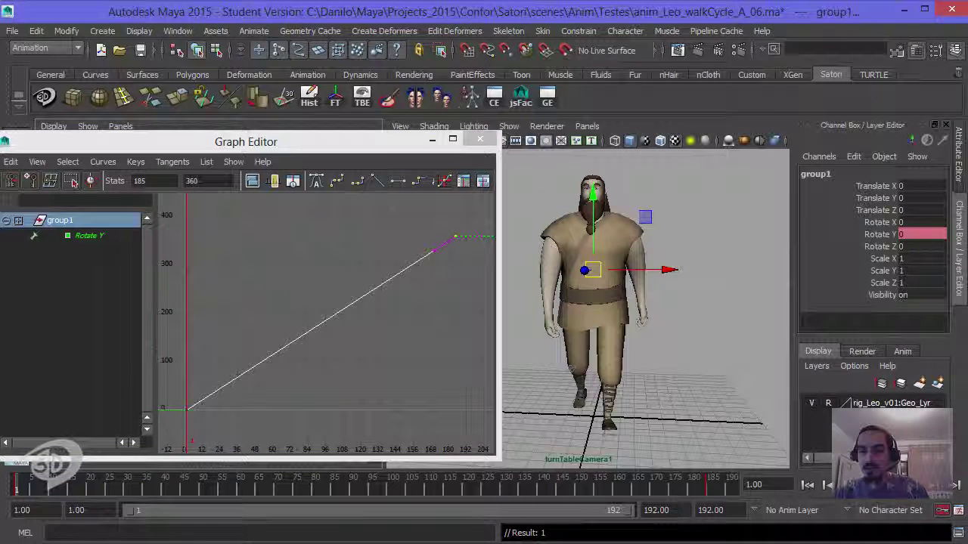
pyautogui.click(913, 484)
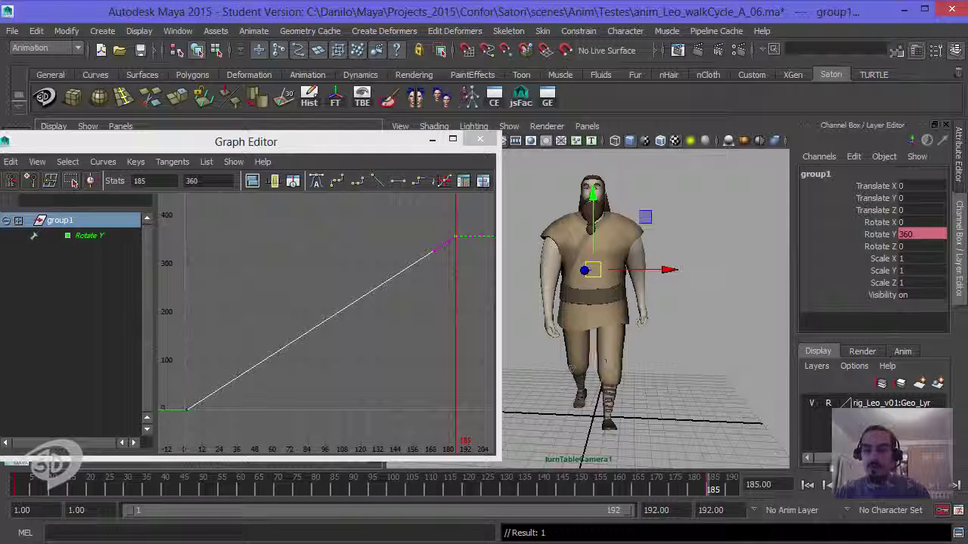
pyautogui.click(828, 485)
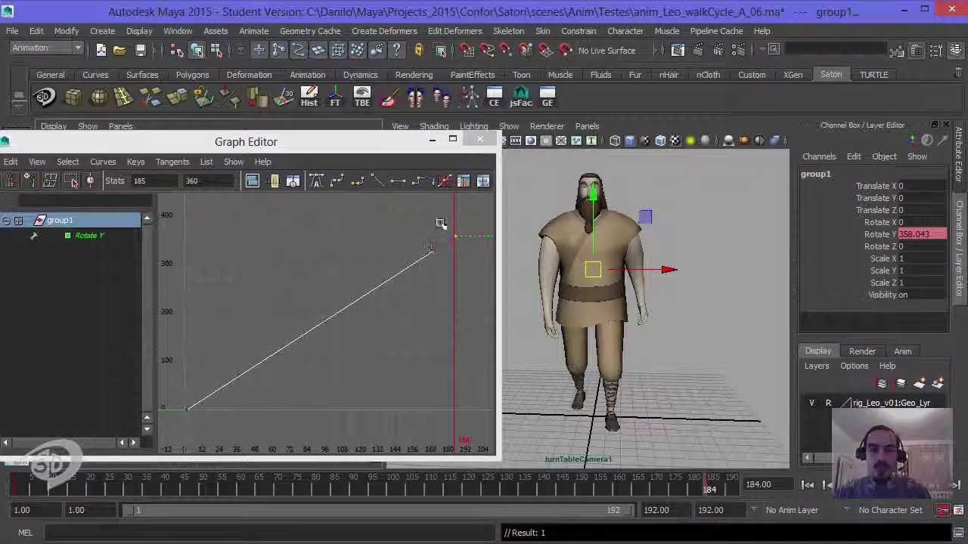
# Move the 360° Rotate Y key to frame 184 instead
pyautogui.moveTo(442, 224); pyautogui.dragTo(302, 255, button='middle')
pyautogui.hotkey('ctrl', 'z')
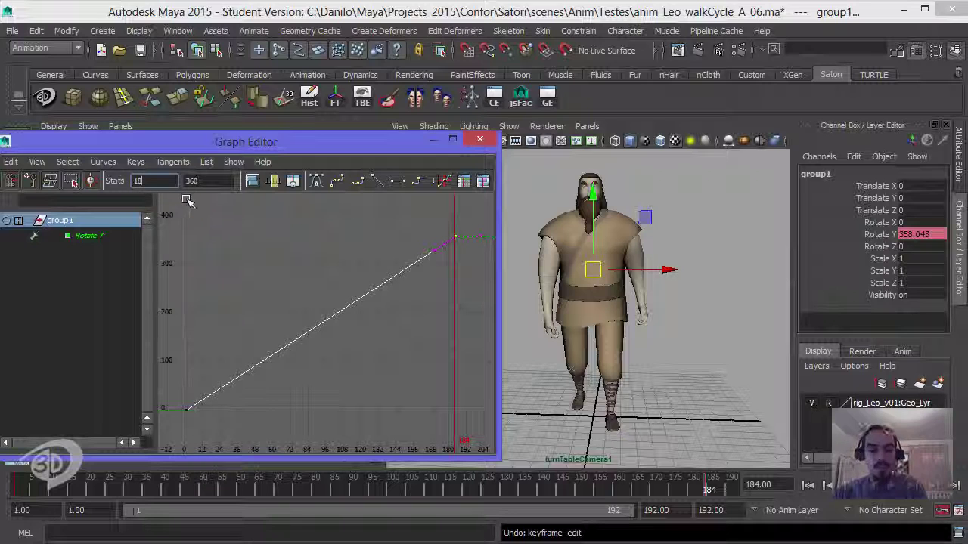
pyautogui.write('4')
pyautogui.press('Return')
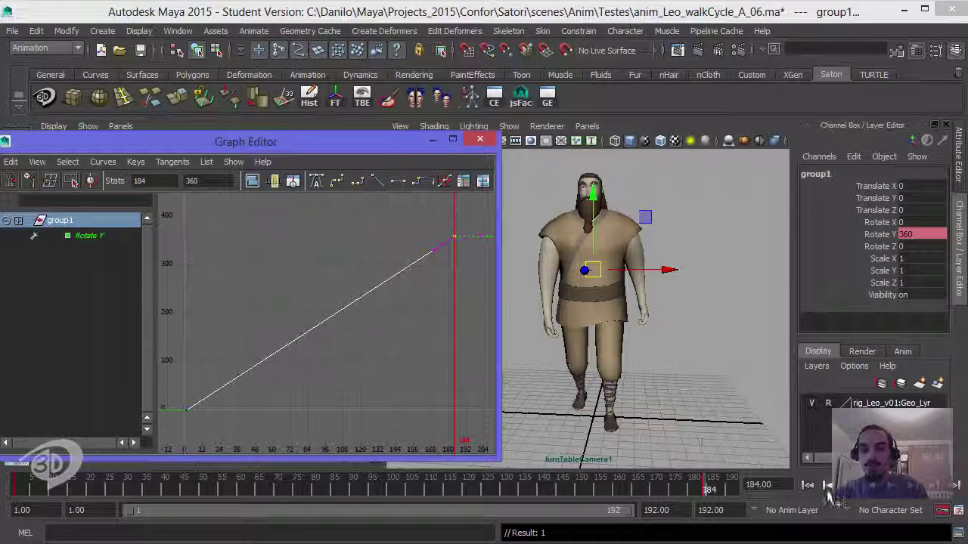
# Set the playback and animation end frames to 184 and deselect group1
pyautogui.doubleClick(656, 510)
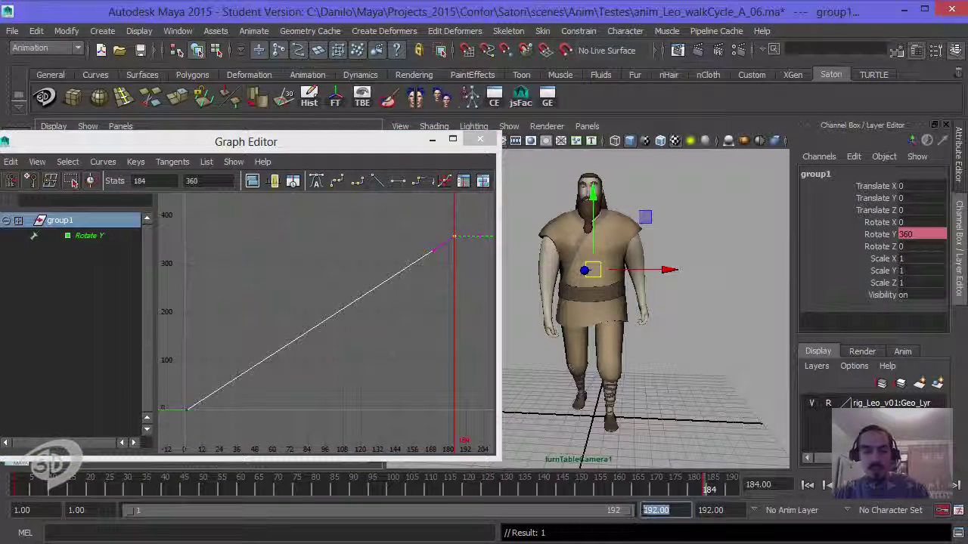
pyautogui.press('BackSpace')
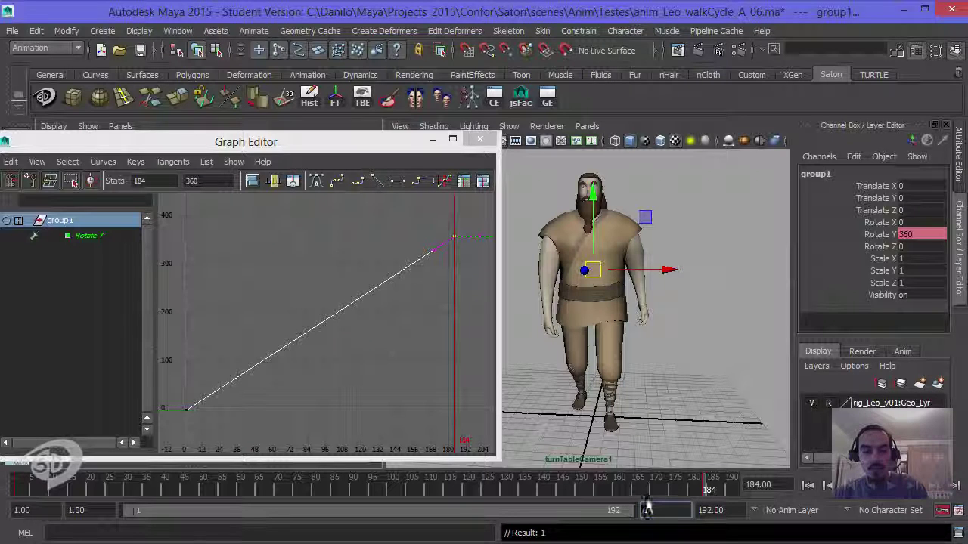
pyautogui.write('184')
pyautogui.press('Return')
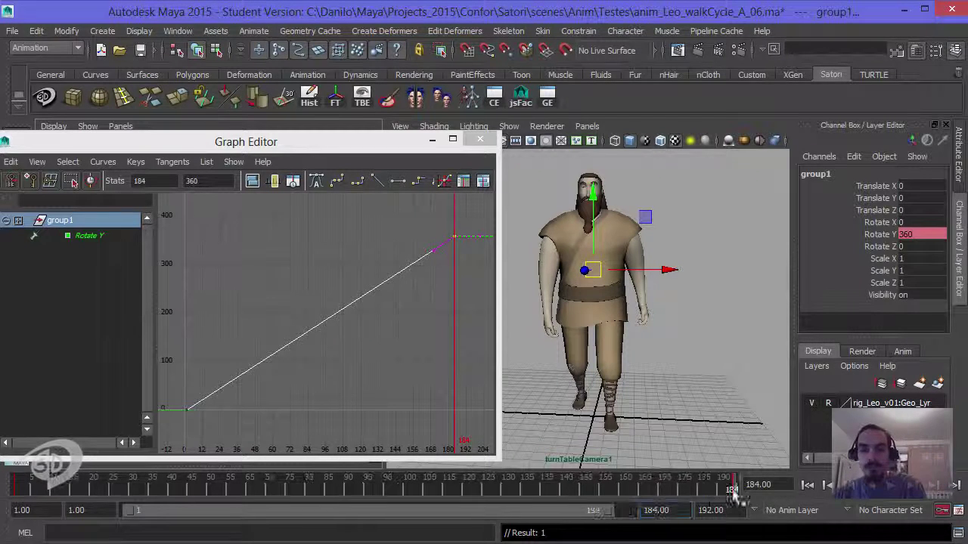
pyautogui.doubleClick(704, 510)
pyautogui.write('184')
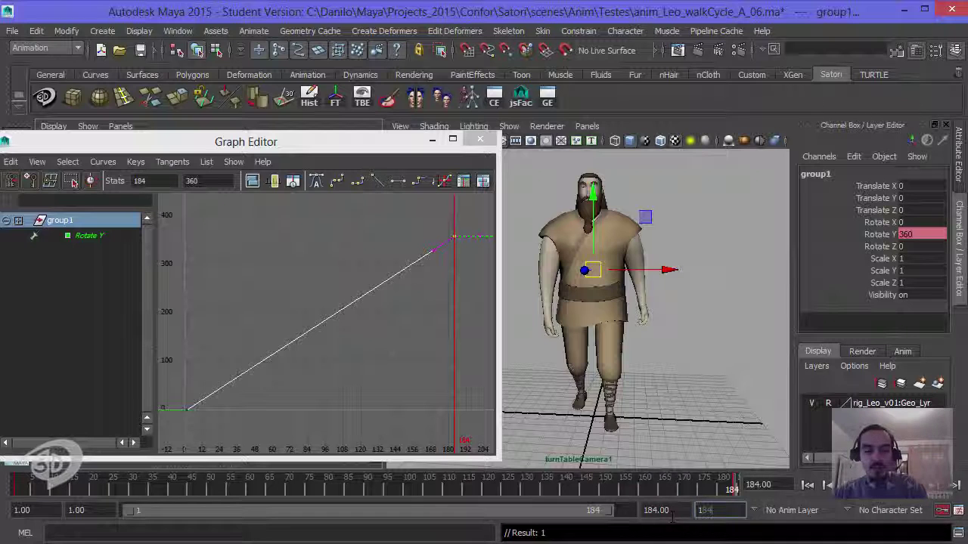
pyautogui.press('Return')
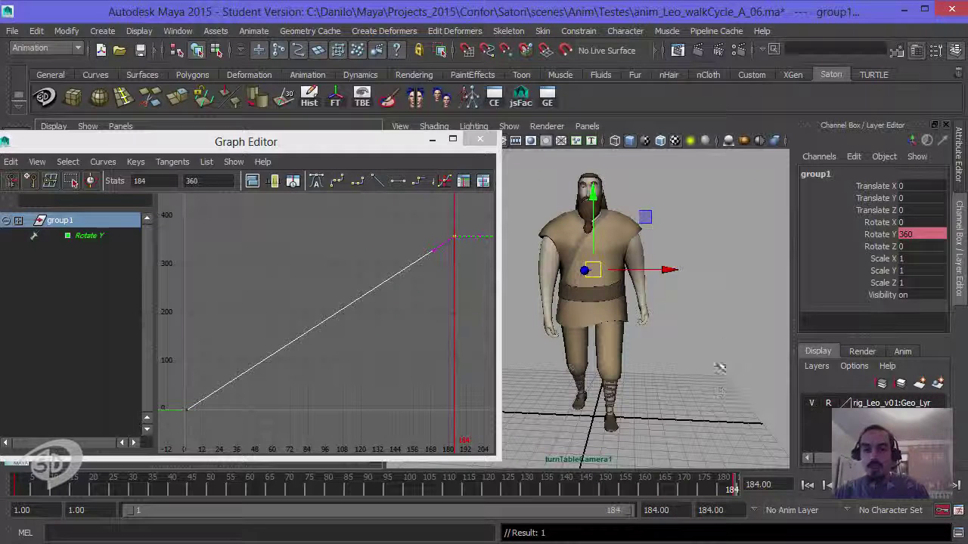
pyautogui.click(676, 356)
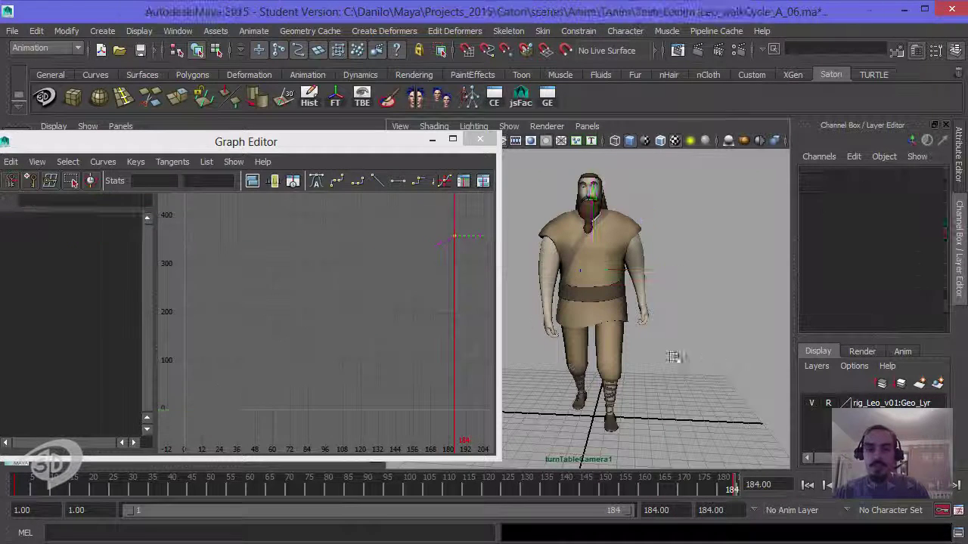
# Playblast frames 1–184 over anim_Leo_walkCycle_A_06_turnTable.mov and play the new movie
pyautogui.rightClick(587, 488)
pyautogui.click(683, 476)
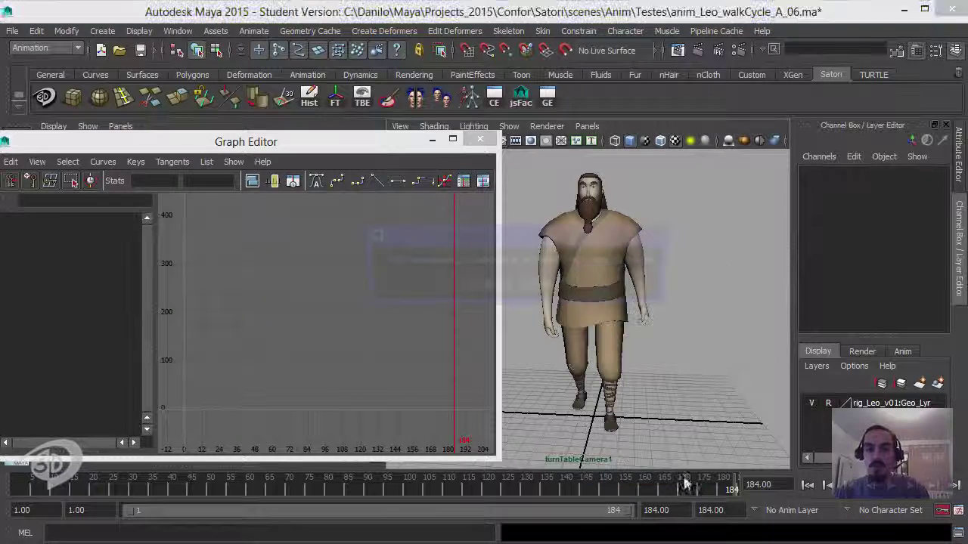
pyautogui.click(495, 283)
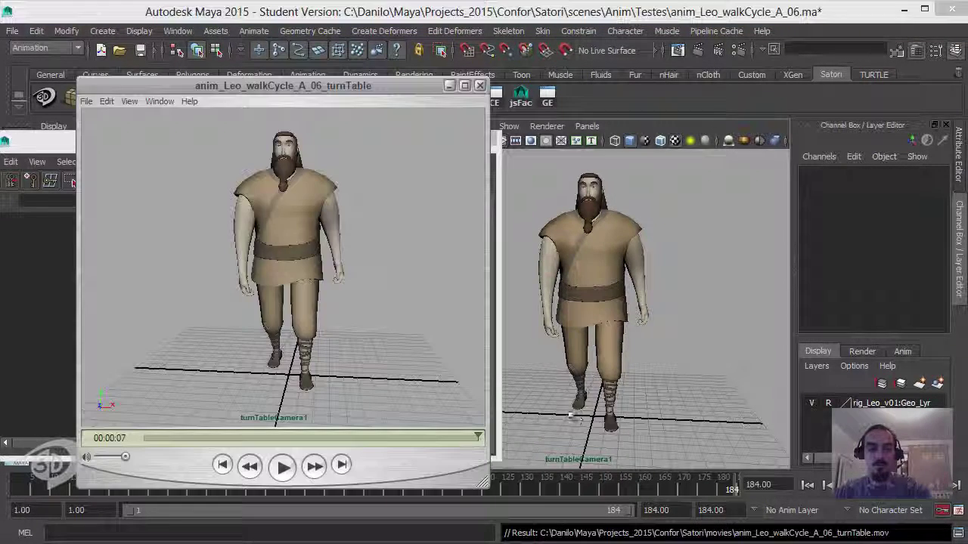
pyautogui.click(285, 467)
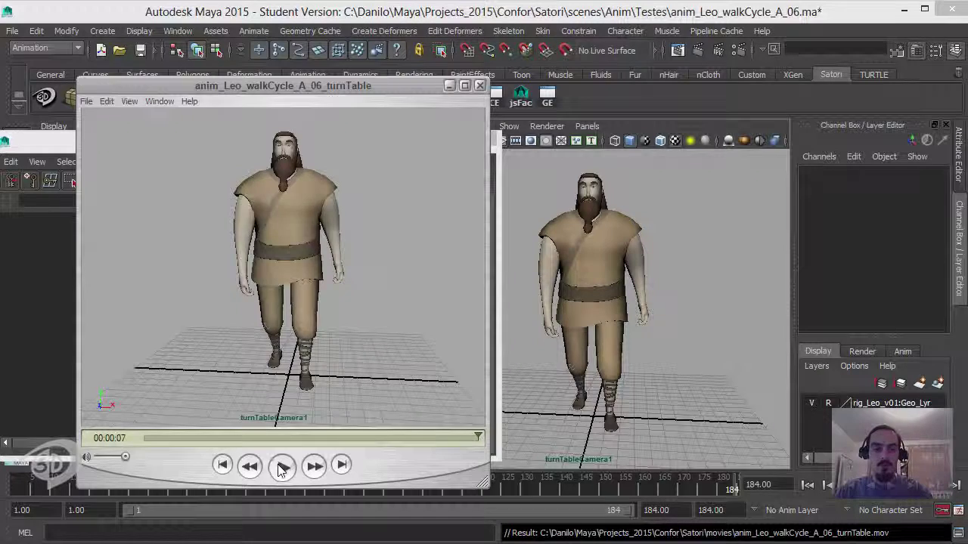